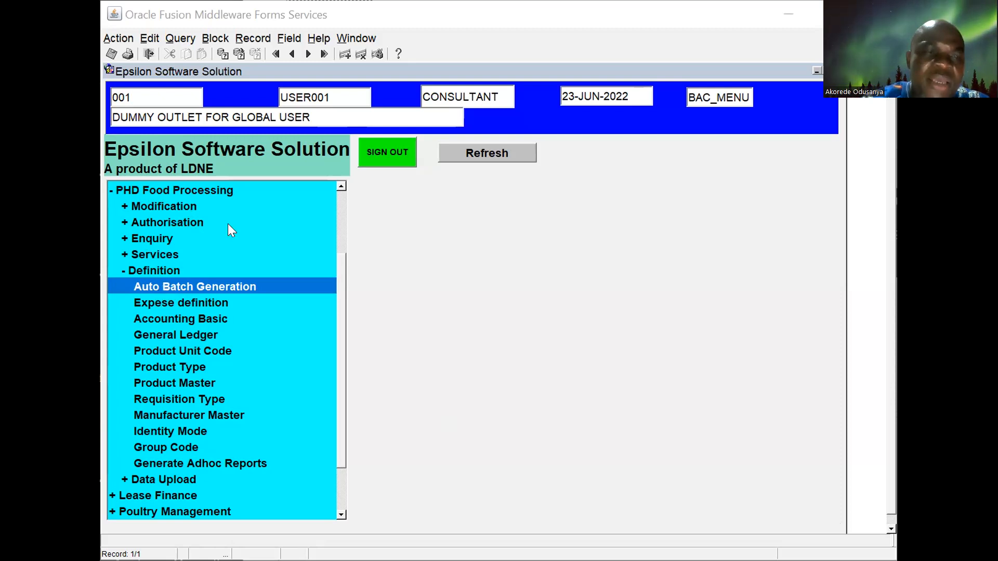
# - Point out the Modification, Authorisation, Enquiry and Services sections of the menu tree
pyautogui.click(169, 207)
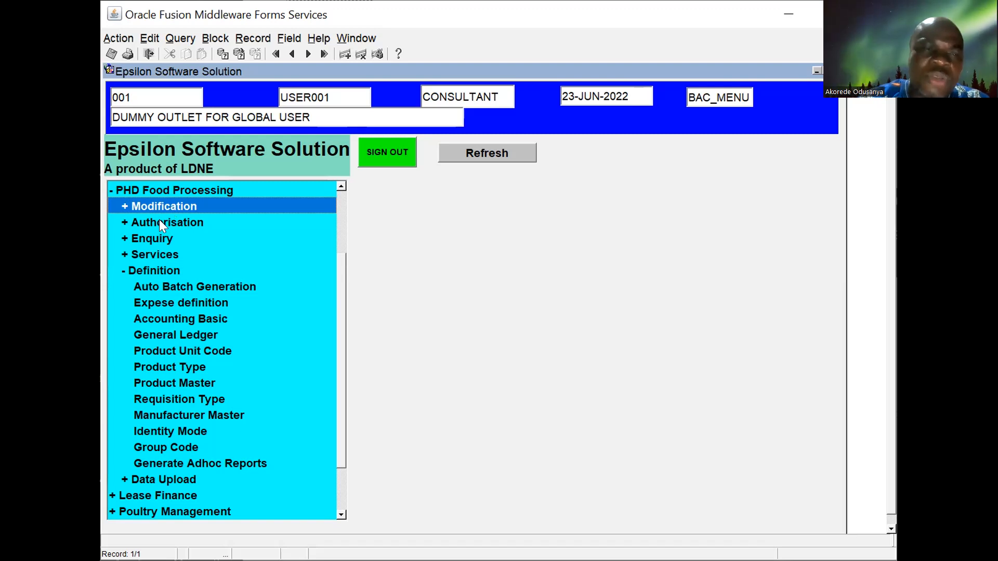
pyautogui.click(159, 220)
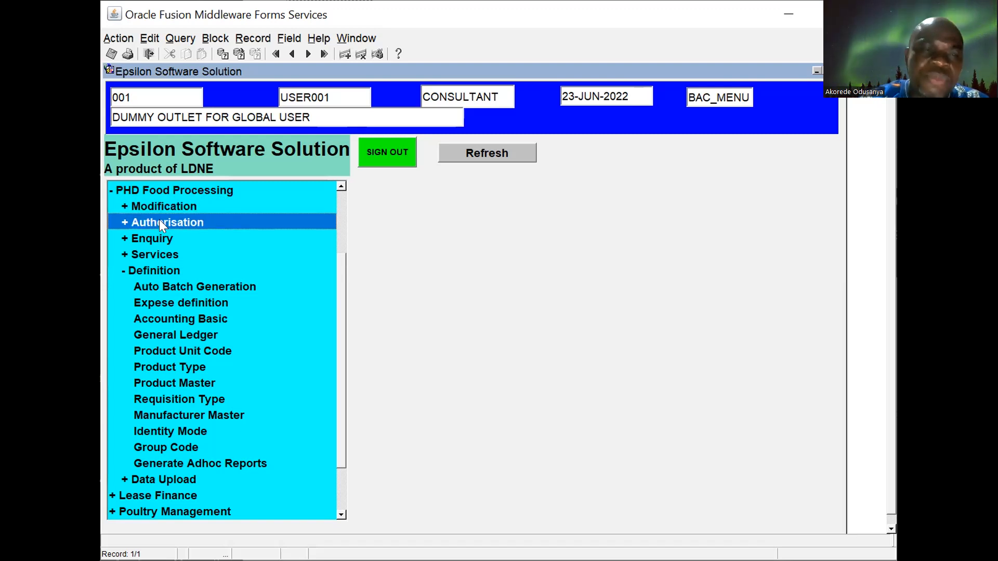
pyautogui.click(154, 240)
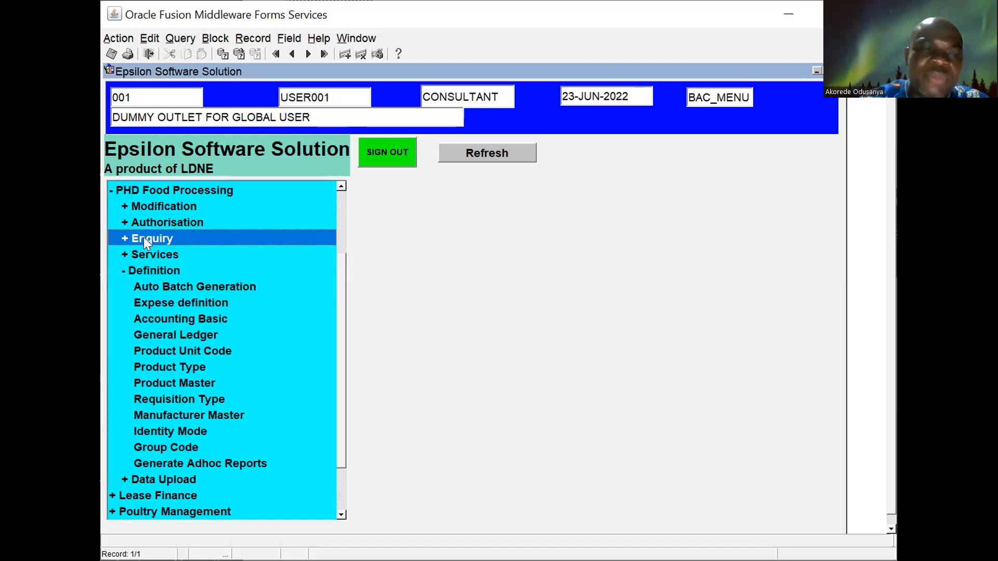
pyautogui.click(143, 253)
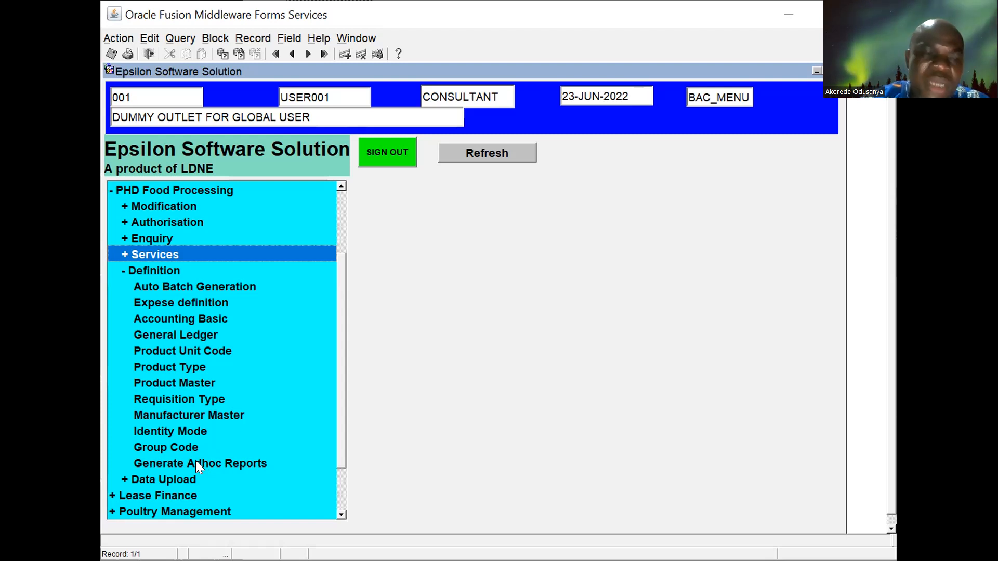
# - Open the Group Code form, then close it, dismissing the required-field error
pyautogui.doubleClick(176, 447)
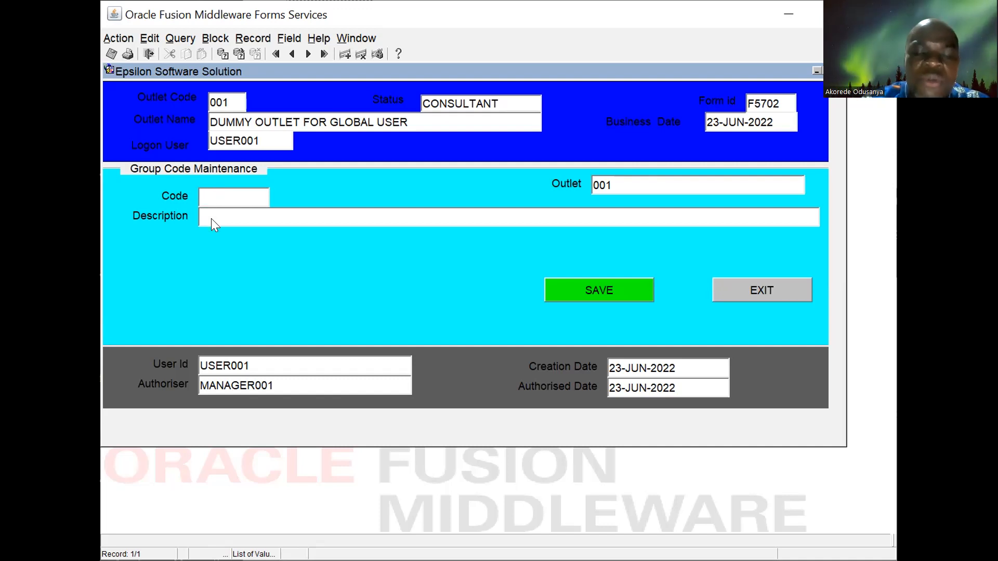
pyautogui.click(749, 277)
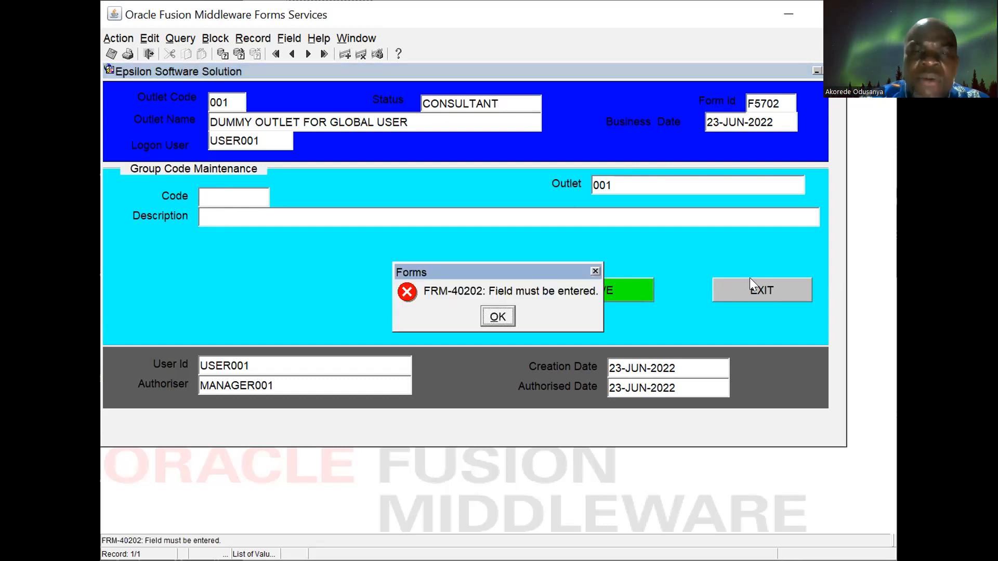
pyautogui.click(503, 316)
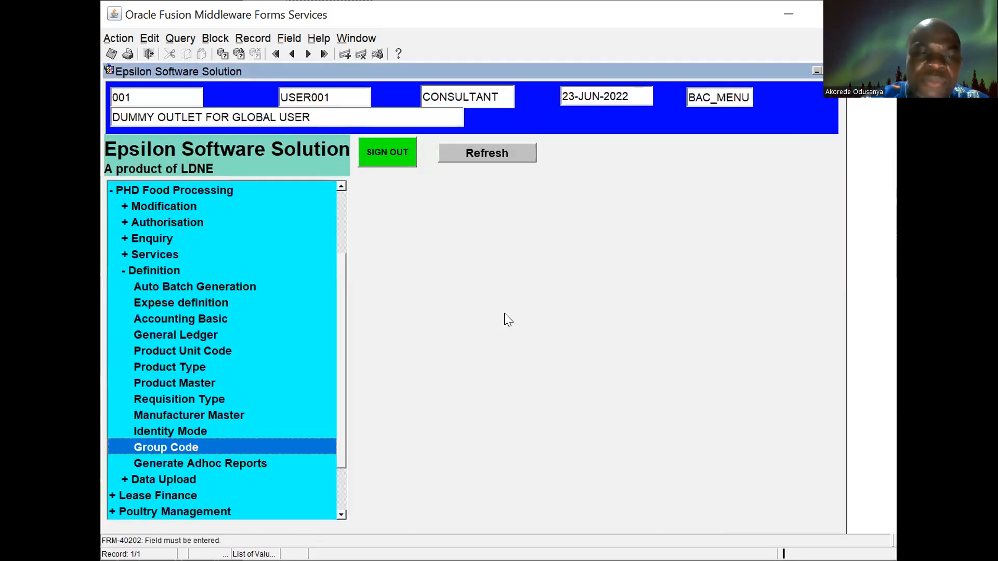
# - Open and close the Identity Mode form, then open Manufacturer Master and select Line Of Bus
pyautogui.doubleClick(165, 432)
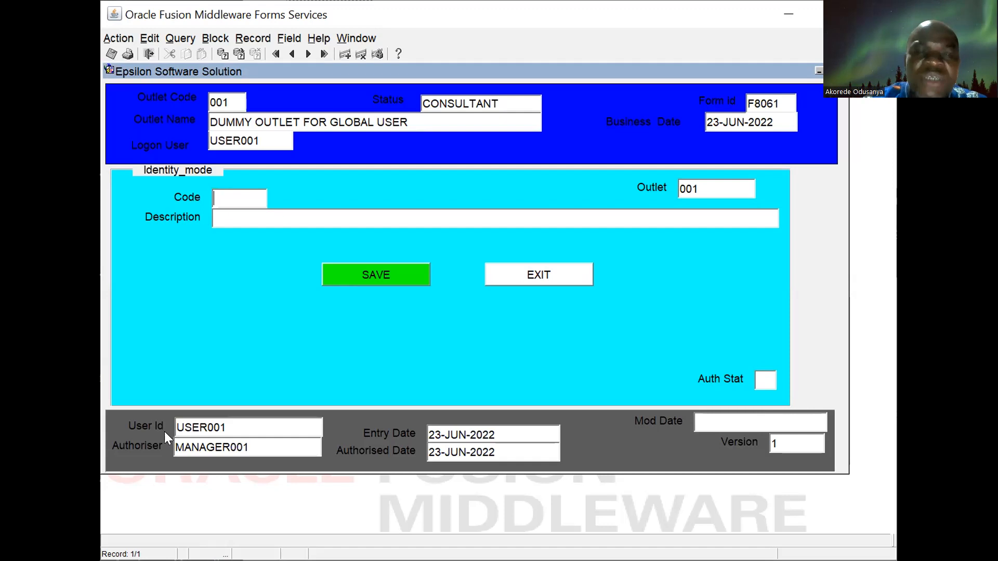
pyautogui.click(550, 268)
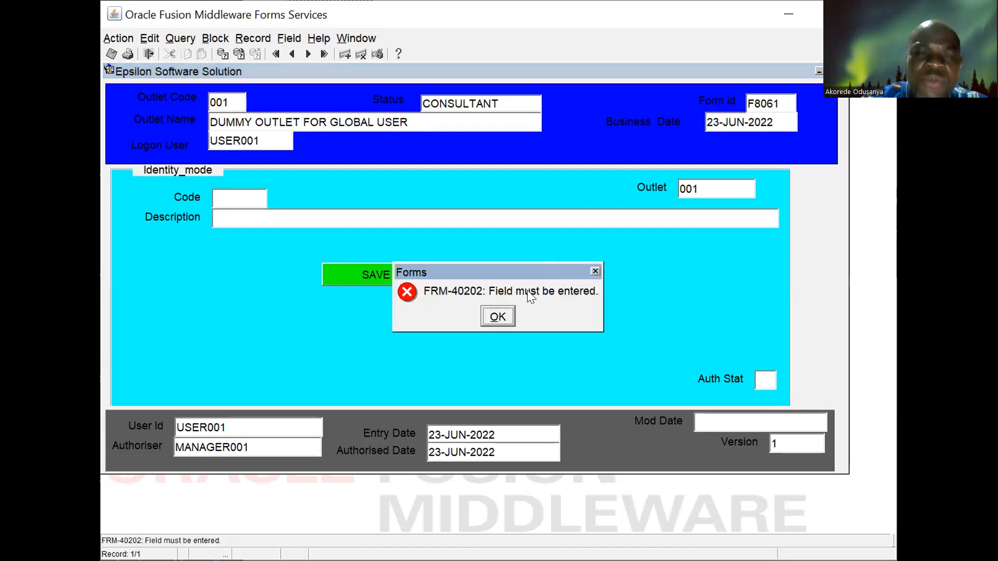
pyautogui.click(507, 317)
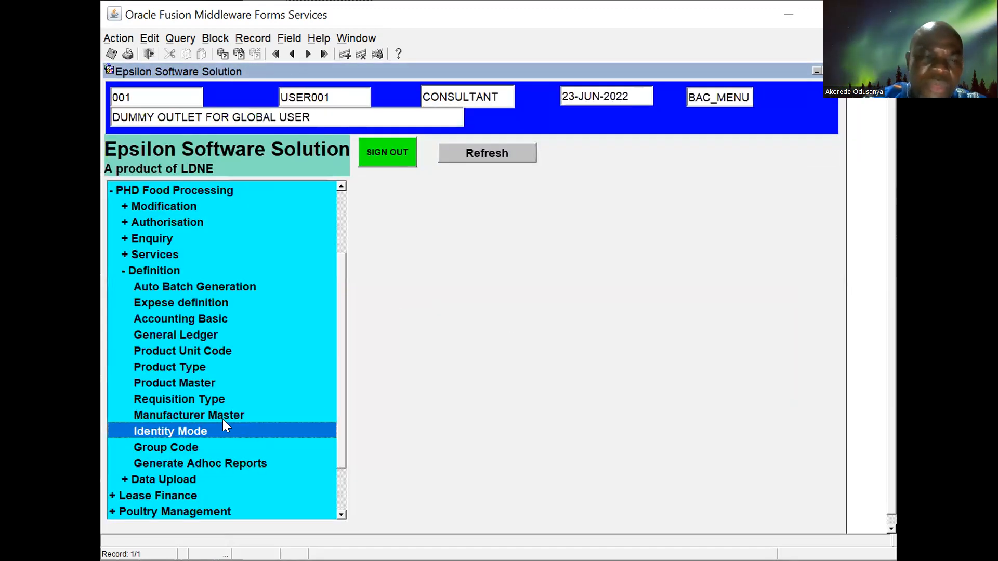
pyautogui.click(179, 412)
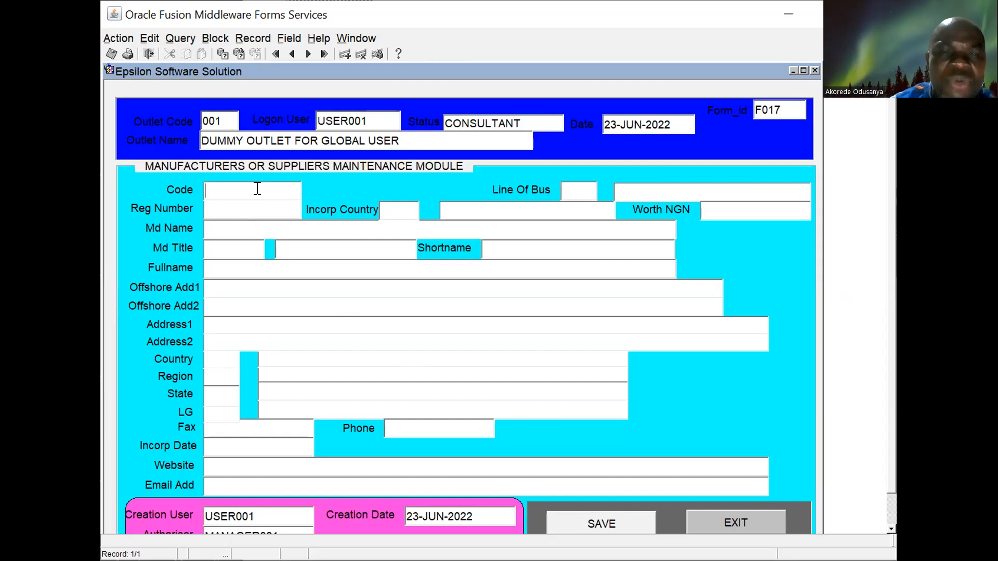
pyautogui.click(575, 187)
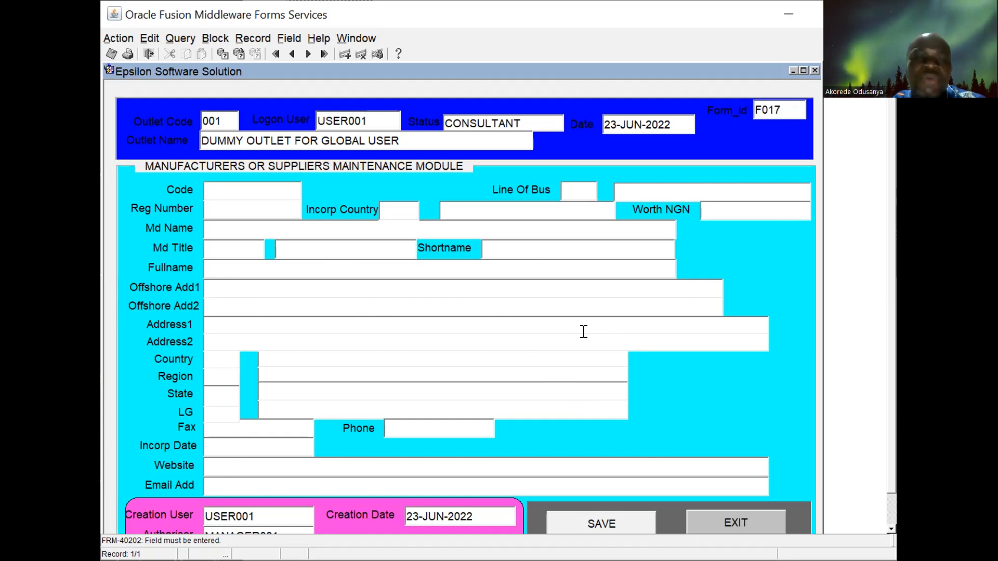
# - Exit the Manufacturers or Suppliers Maintenance form, acknowledging the FRM-40202 error with OK
pyautogui.click(749, 521)
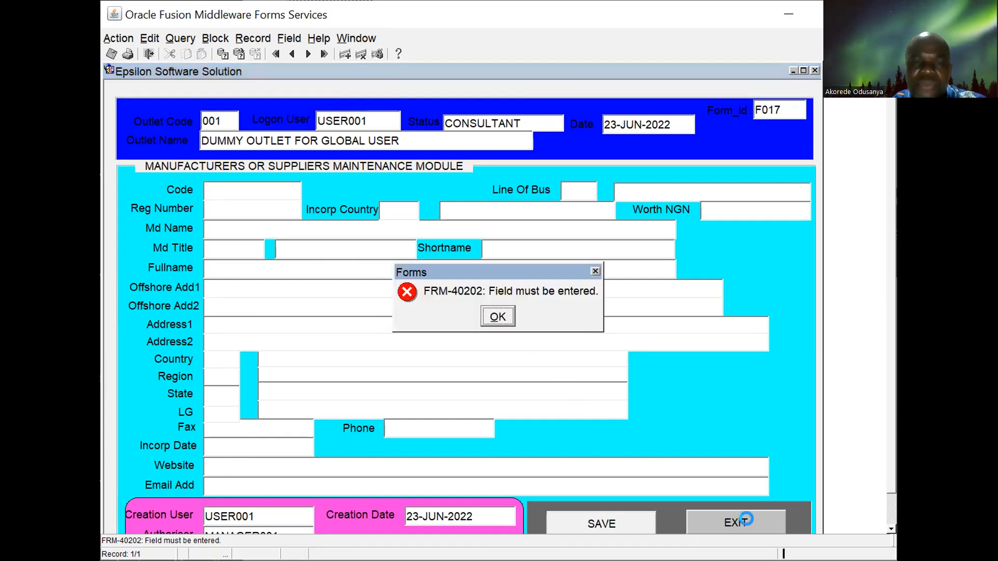
pyautogui.click(498, 318)
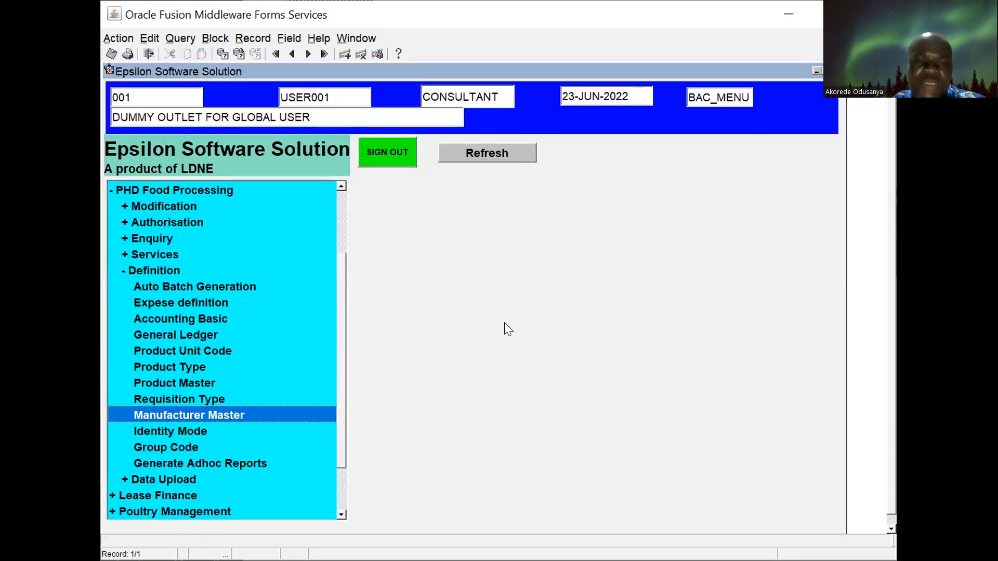
pyautogui.doubleClick(183, 399)
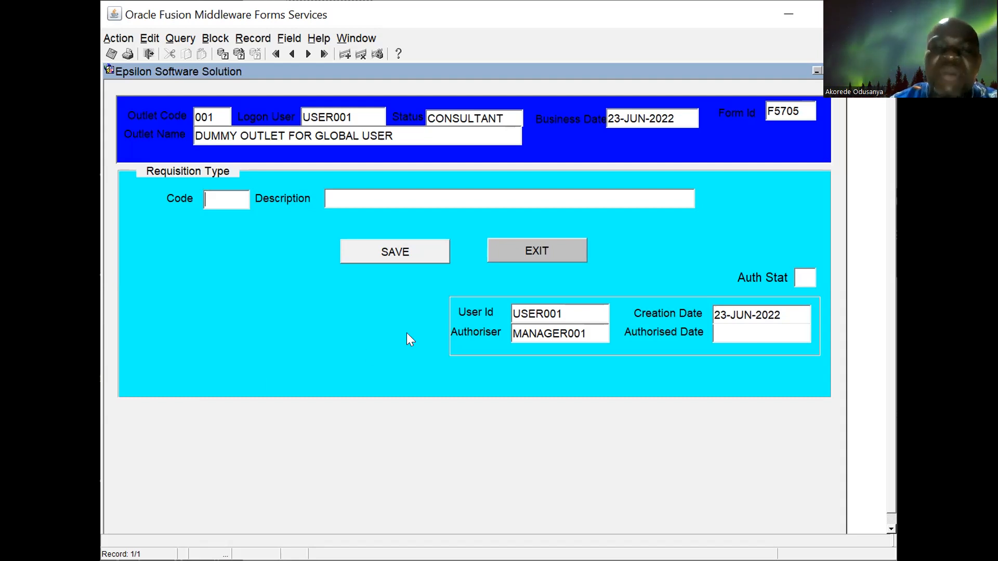
pyautogui.click(519, 250)
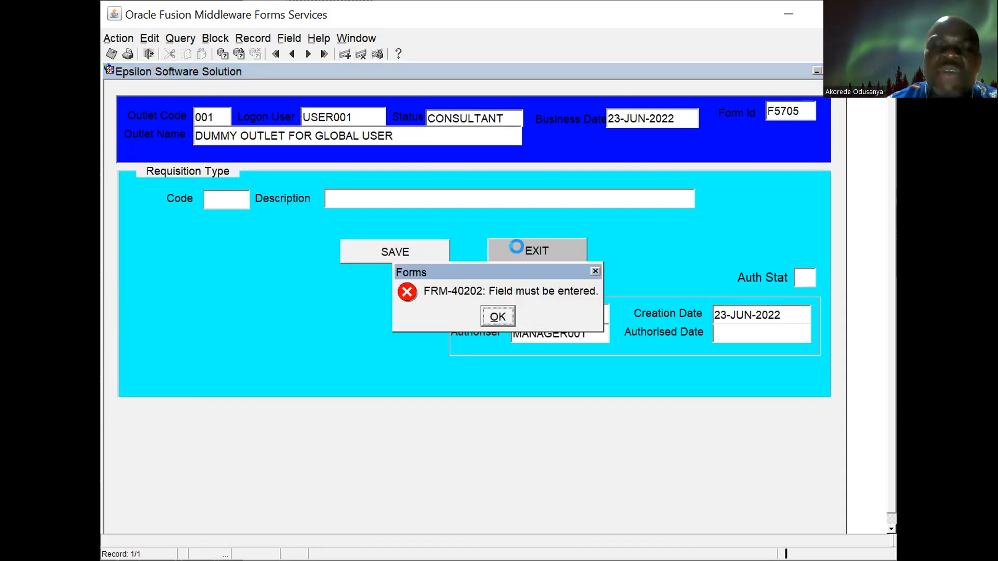
pyautogui.click(498, 315)
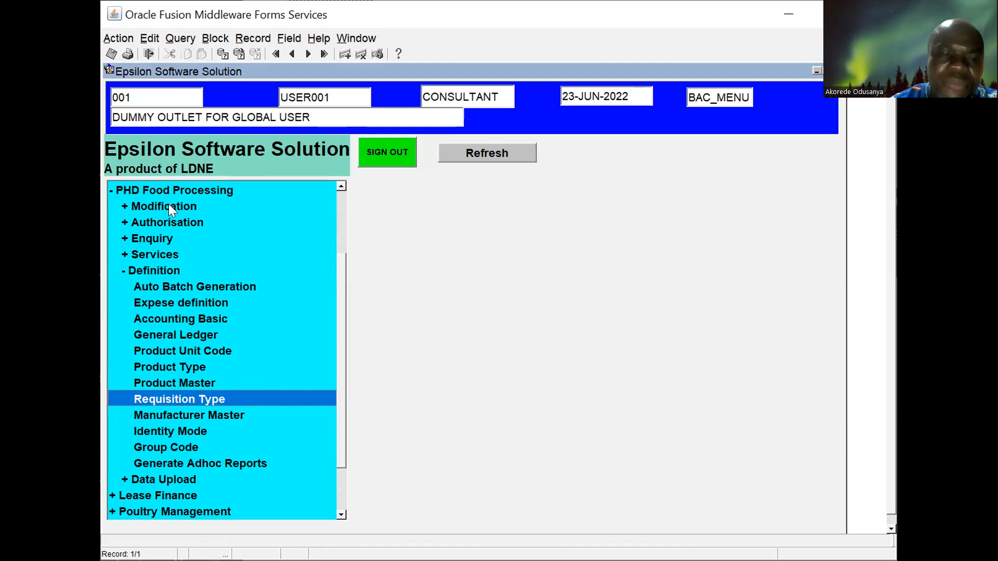
# - Open Product Master under PHD Food Processing > Definition to show the empty F5706 form
pyautogui.doubleClick(155, 383)
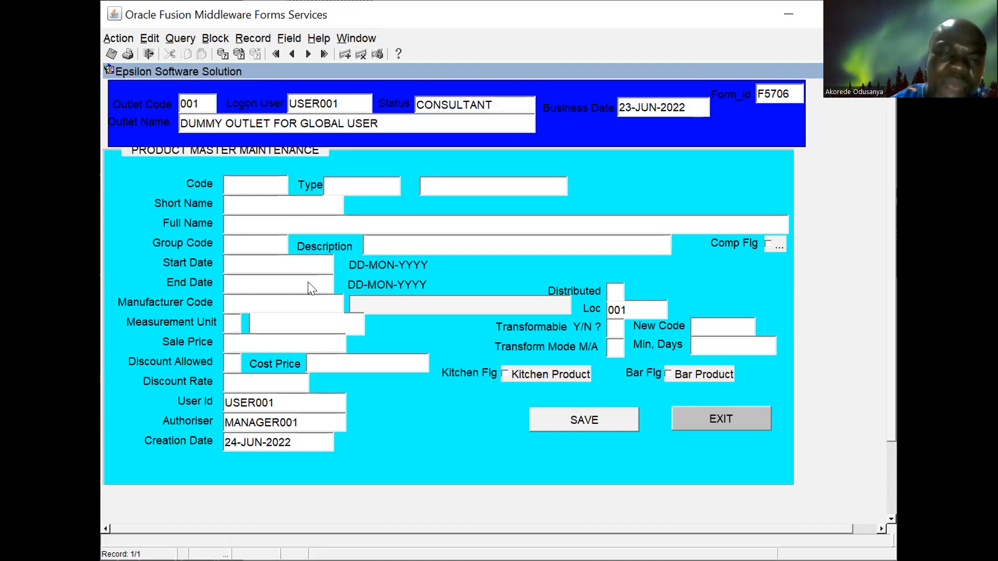
# - Exit the Product Master form without saving, dismissing the FRM-40202 required Code field error
pyautogui.click(294, 295)
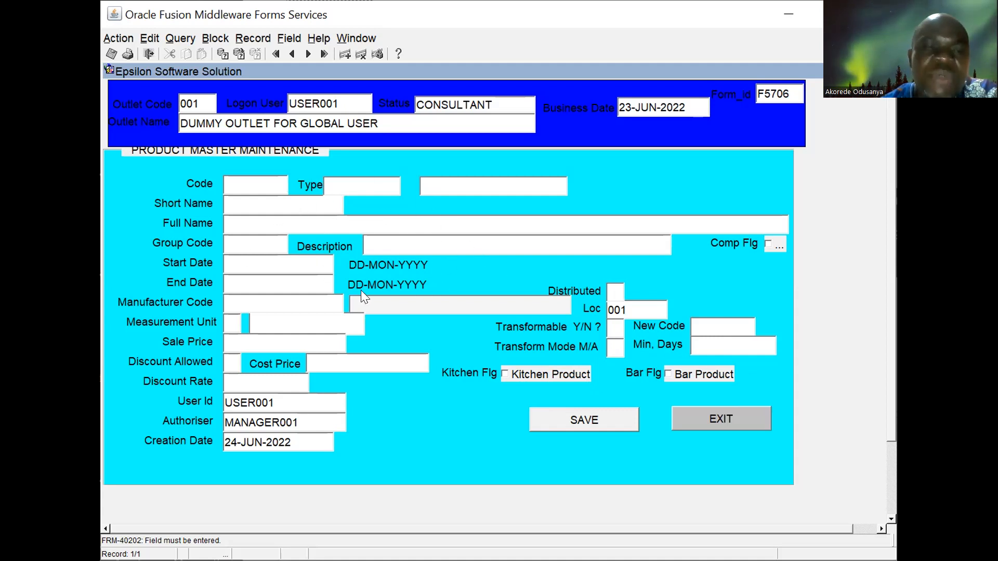
pyautogui.click(719, 420)
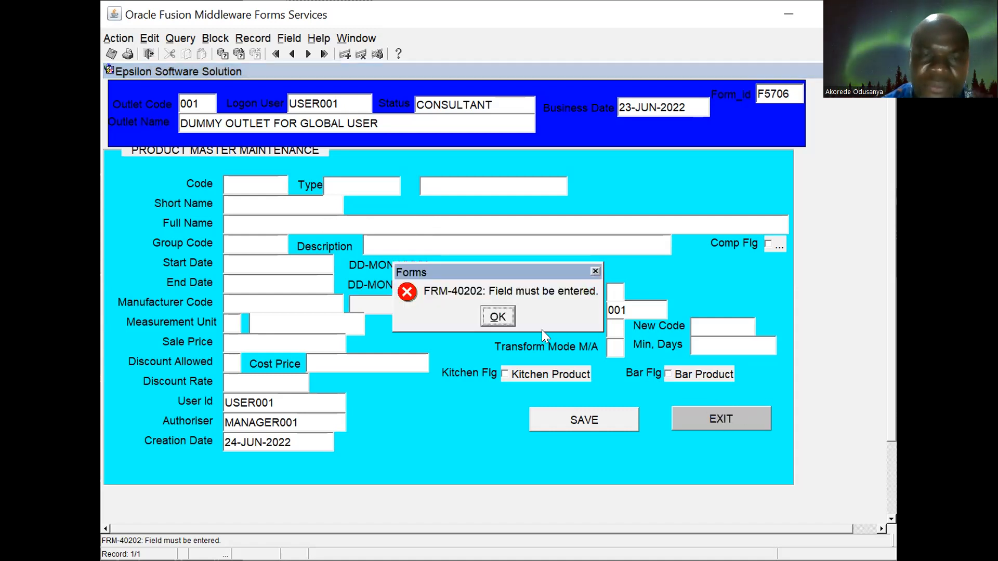
pyautogui.click(502, 319)
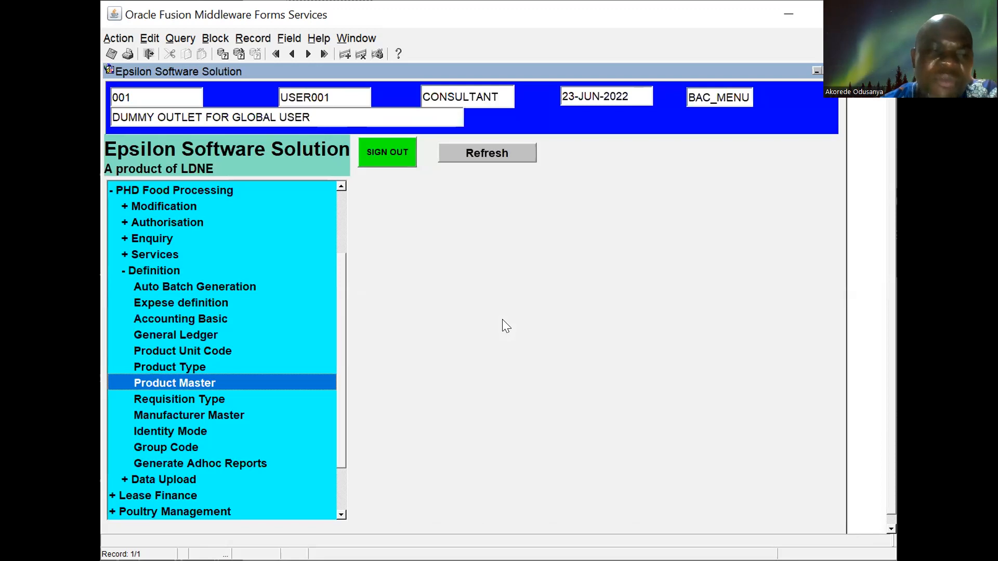
# - Open the Product Type definition form (F5707) and exit it straight back to the menu
pyautogui.doubleClick(150, 366)
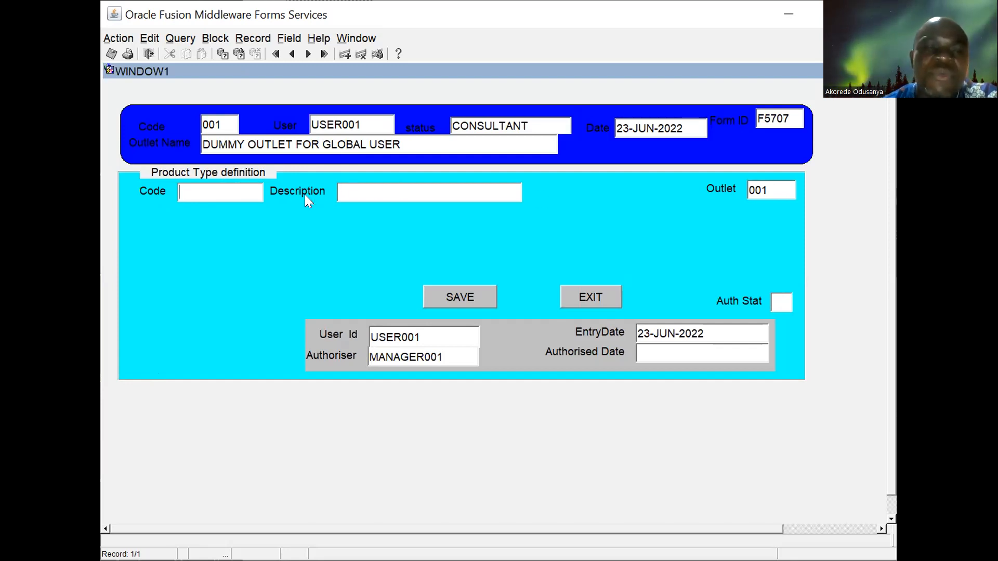
pyautogui.click(594, 291)
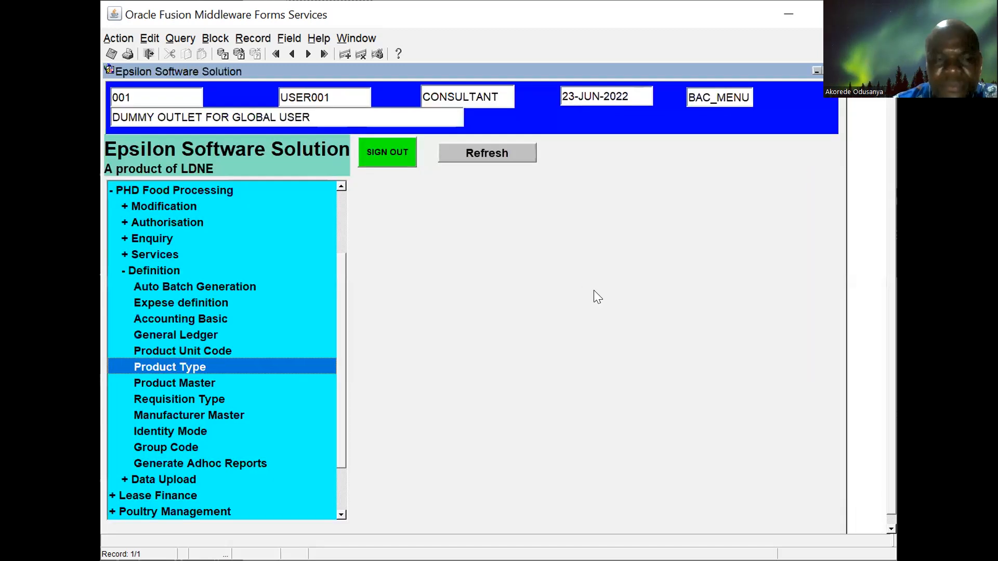
pyautogui.doubleClick(169, 350)
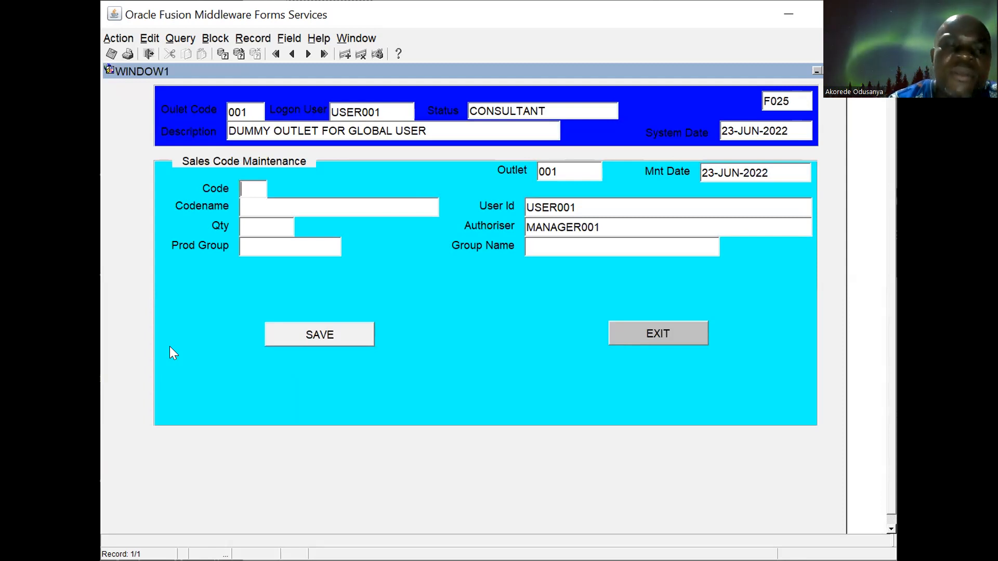
pyautogui.click(661, 333)
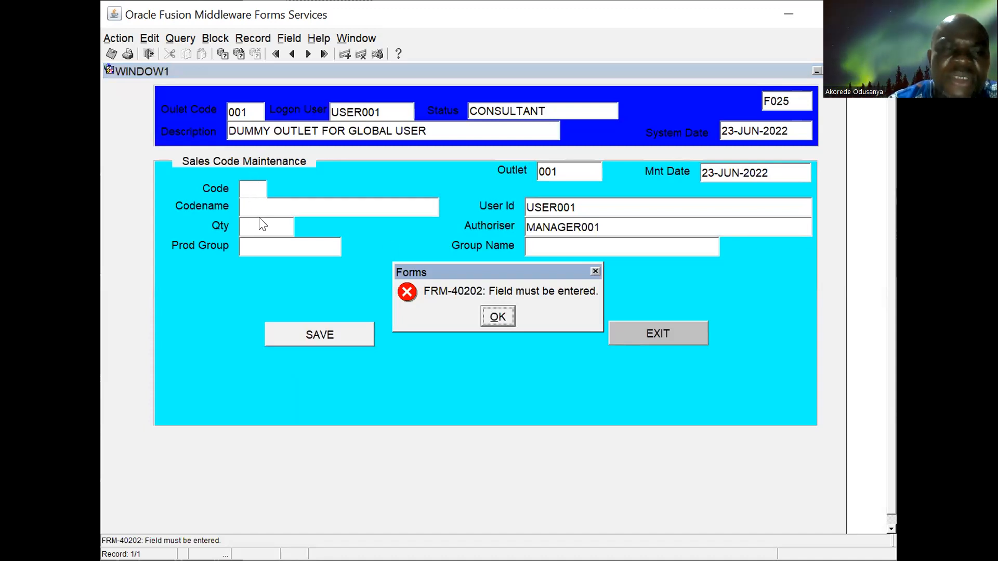
pyautogui.click(498, 319)
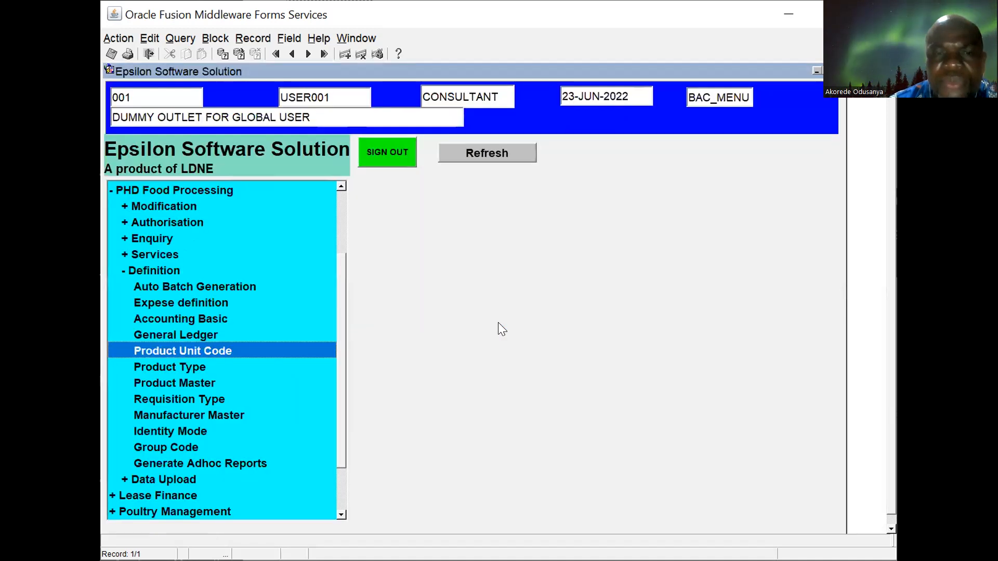
pyautogui.doubleClick(169, 344)
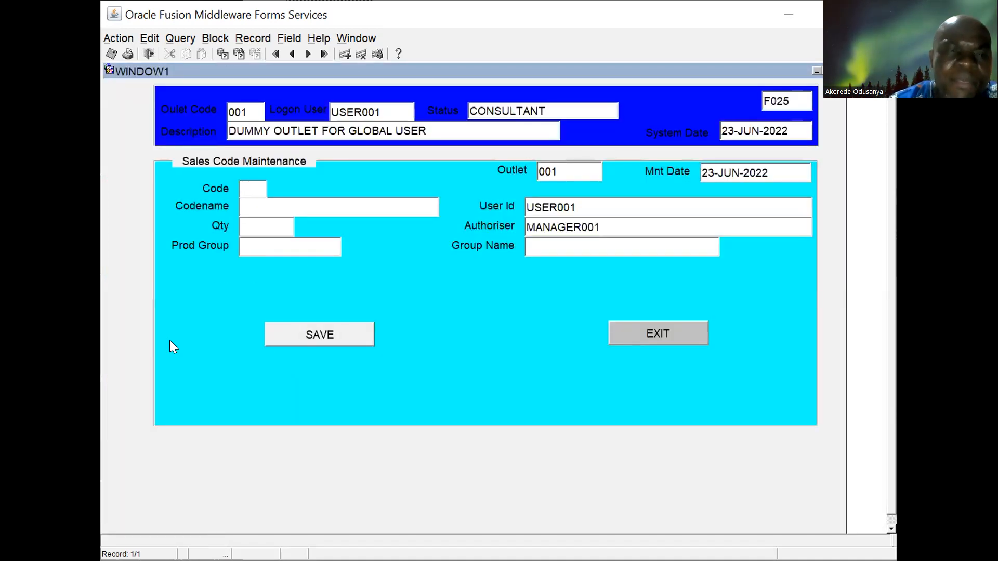
pyautogui.click(646, 340)
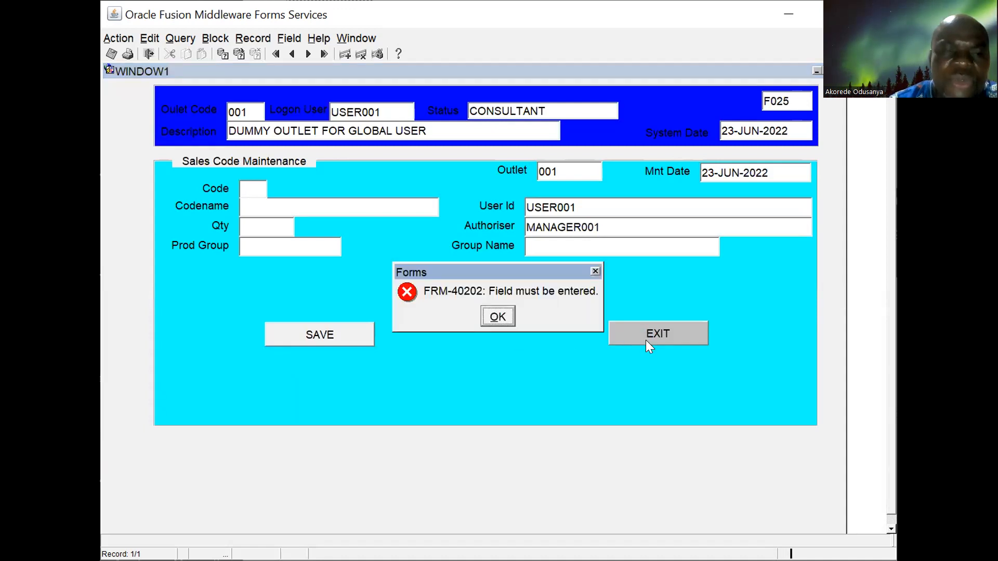
pyautogui.click(496, 318)
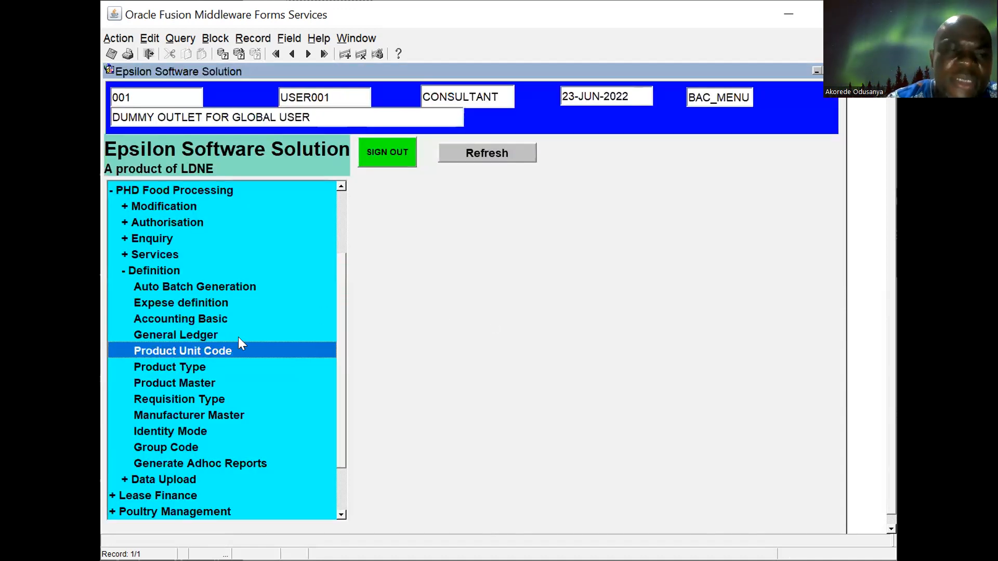
# - Open General Ledger (F5709), move the Basic accounting Usage list aside, then cancel it unselected
pyautogui.doubleClick(201, 333)
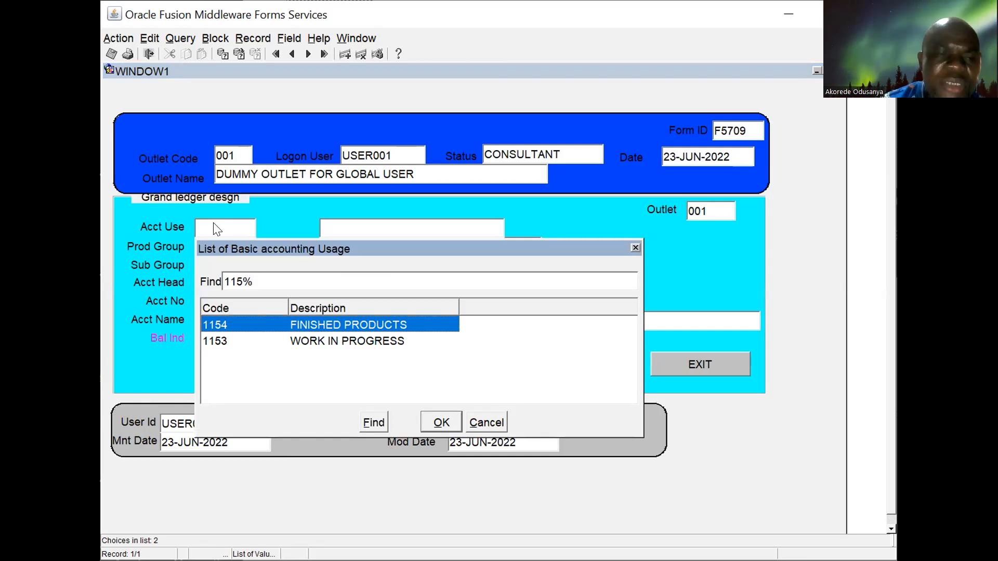
pyautogui.moveTo(395, 254); pyautogui.dragTo(596, 224)
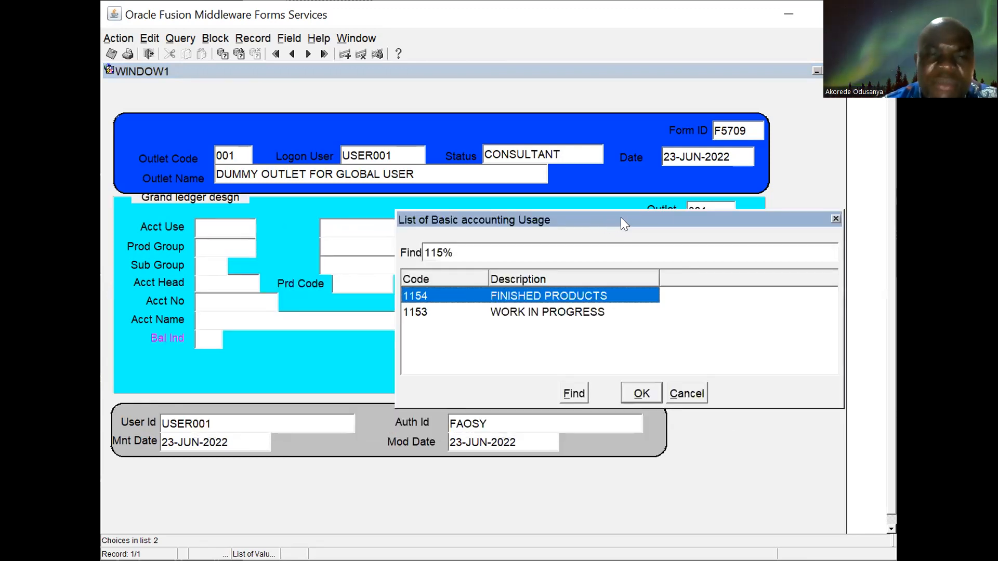
pyautogui.moveTo(713, 215); pyautogui.dragTo(708, 231)
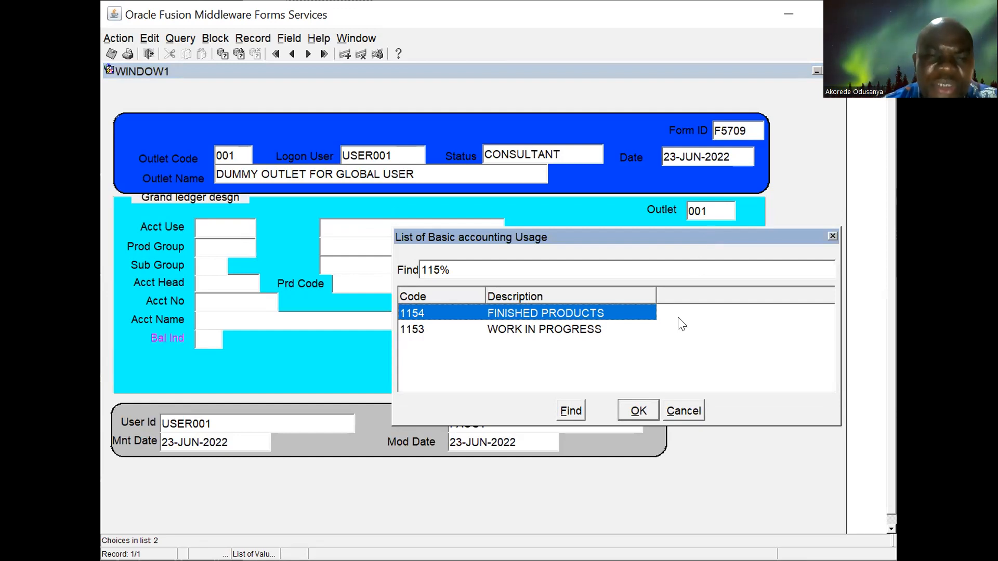
pyautogui.click(683, 411)
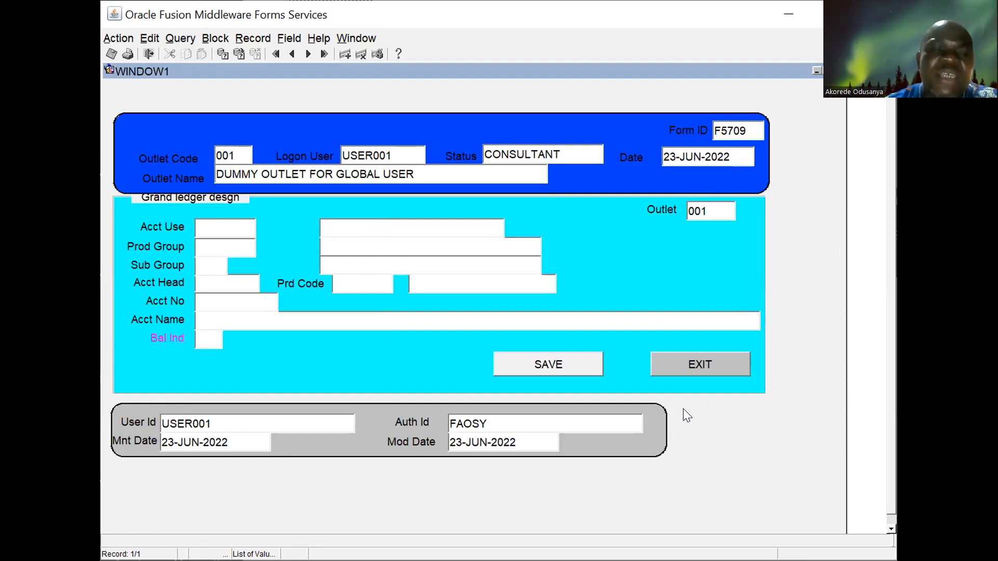
# - Bring up and cancel the Acct Use code list, then try moving to Prod Group
pyautogui.doubleClick(219, 222)
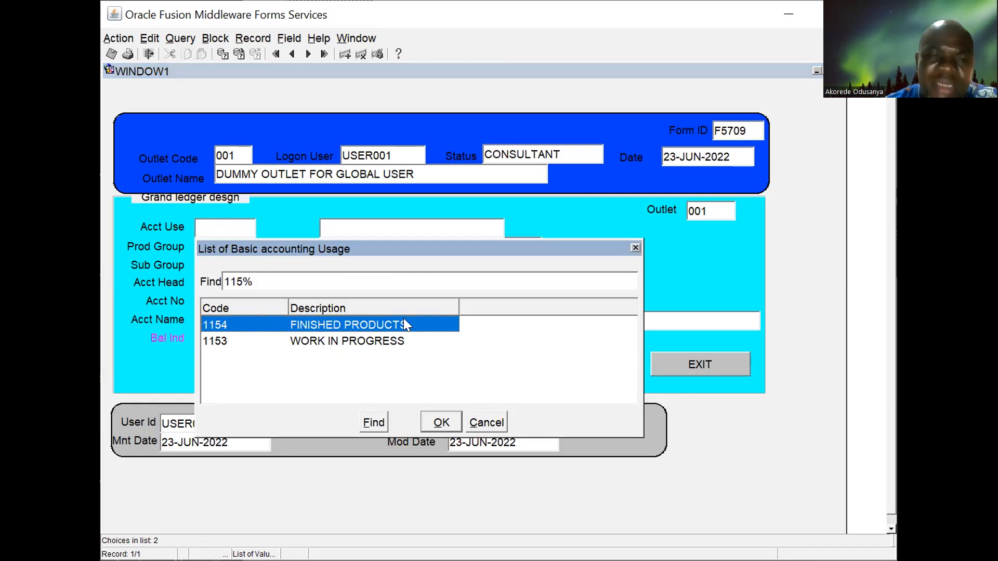
pyautogui.click(494, 422)
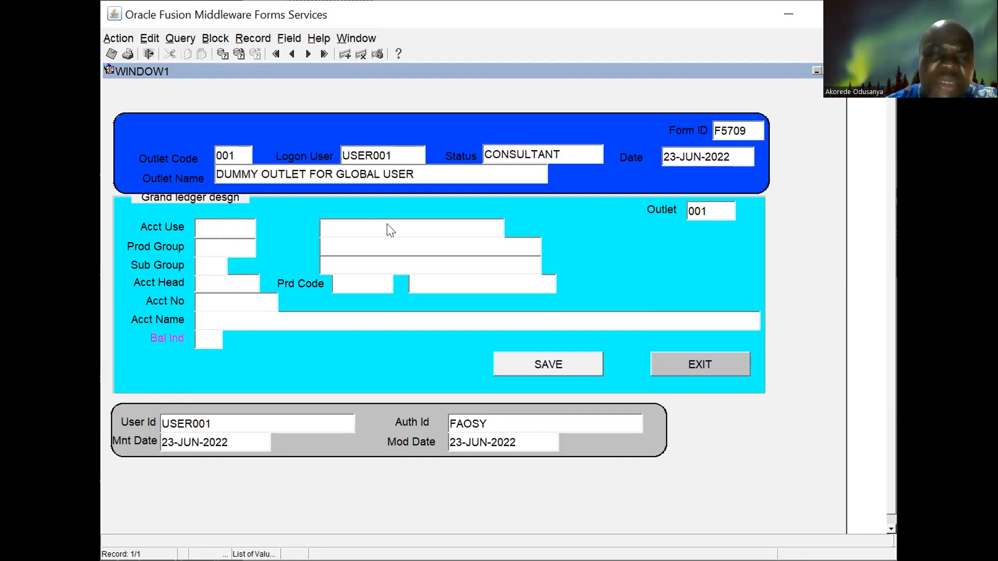
pyautogui.click(222, 242)
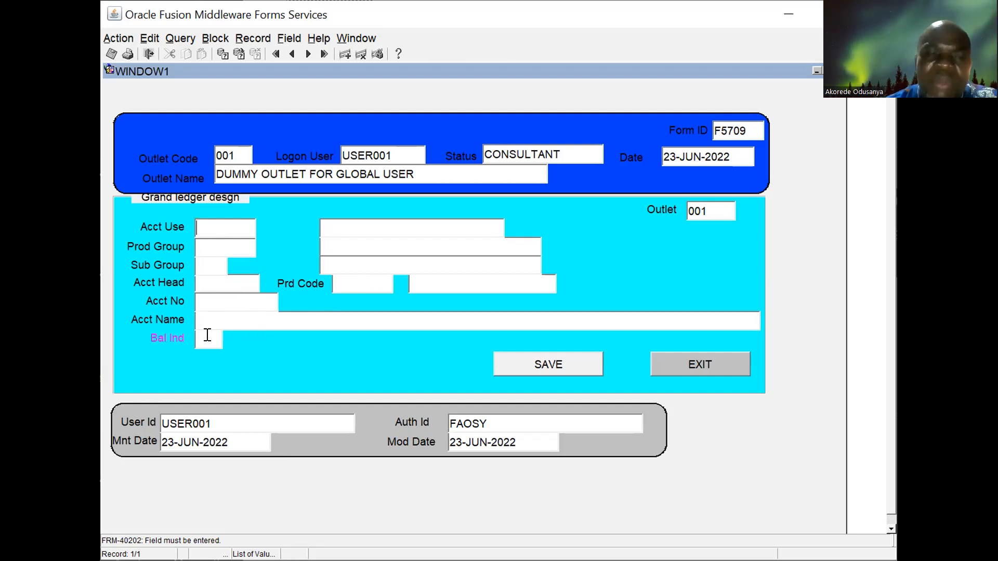
# - Exit the Grand ledger design form past the FRM-40202 error and open Accounting Basic
pyautogui.click(694, 361)
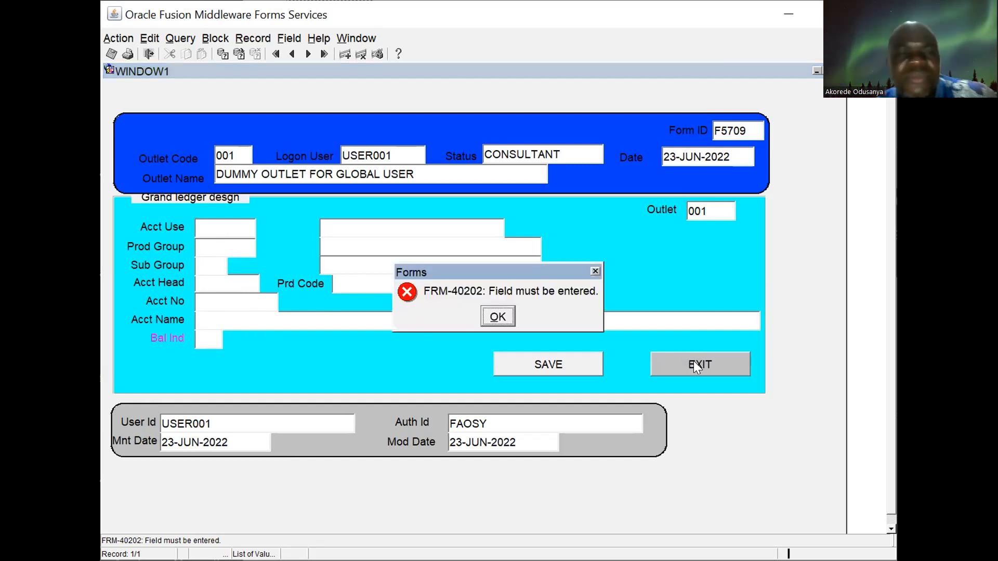
pyautogui.click(497, 316)
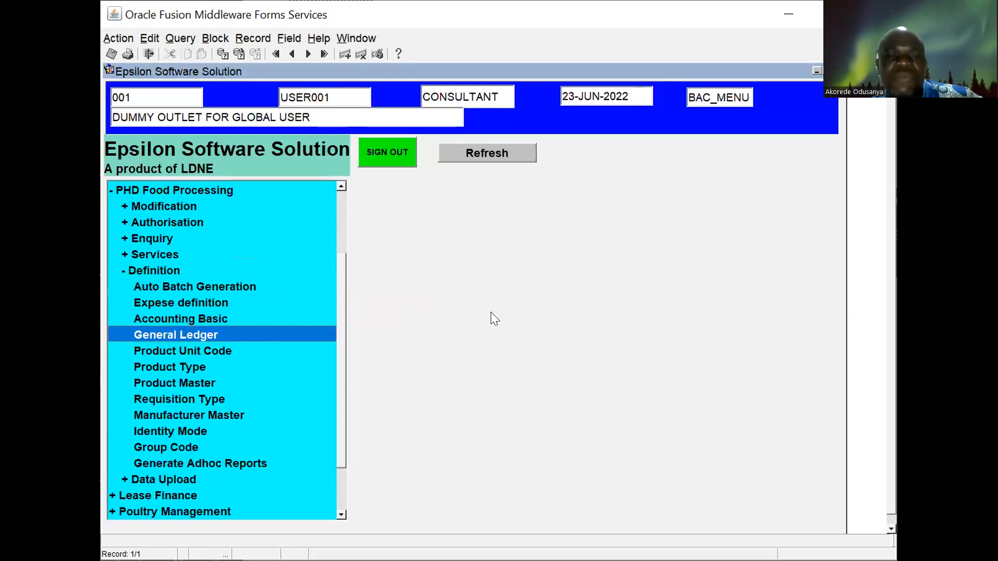
pyautogui.doubleClick(155, 317)
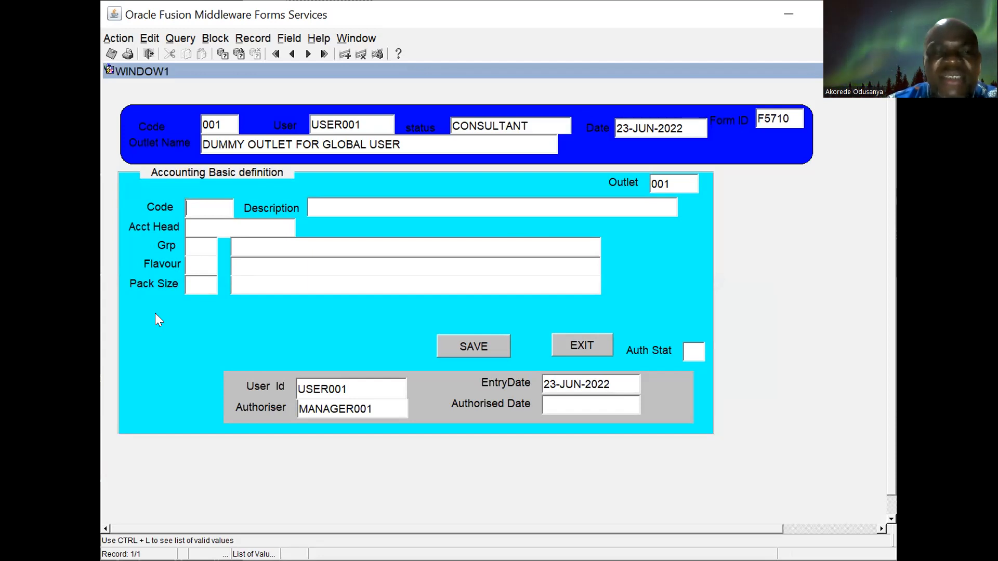
# - Open the valid account usage list with Ctrl+L, scroll through it, and cancel without choosing
pyautogui.hotkey('ctrl', 'l')
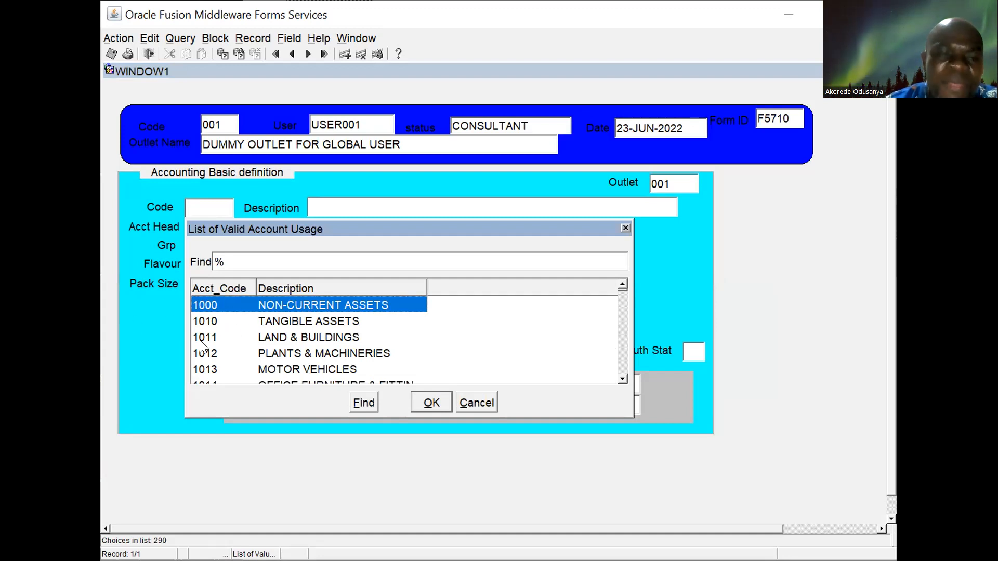
pyautogui.click(623, 379)
pyautogui.click(623, 379)
pyautogui.click(622, 379)
pyautogui.click(622, 379)
pyautogui.click(622, 379)
pyautogui.click(622, 379)
pyautogui.click(622, 379)
pyautogui.click(622, 379)
pyautogui.click(622, 379)
pyautogui.click(623, 379)
pyautogui.click(622, 379)
pyautogui.click(622, 379)
pyautogui.click(621, 373)
pyautogui.click(621, 373)
pyautogui.click(621, 373)
pyautogui.click(621, 374)
pyautogui.click(620, 371)
pyautogui.click(620, 371)
pyautogui.click(620, 371)
pyautogui.click(619, 371)
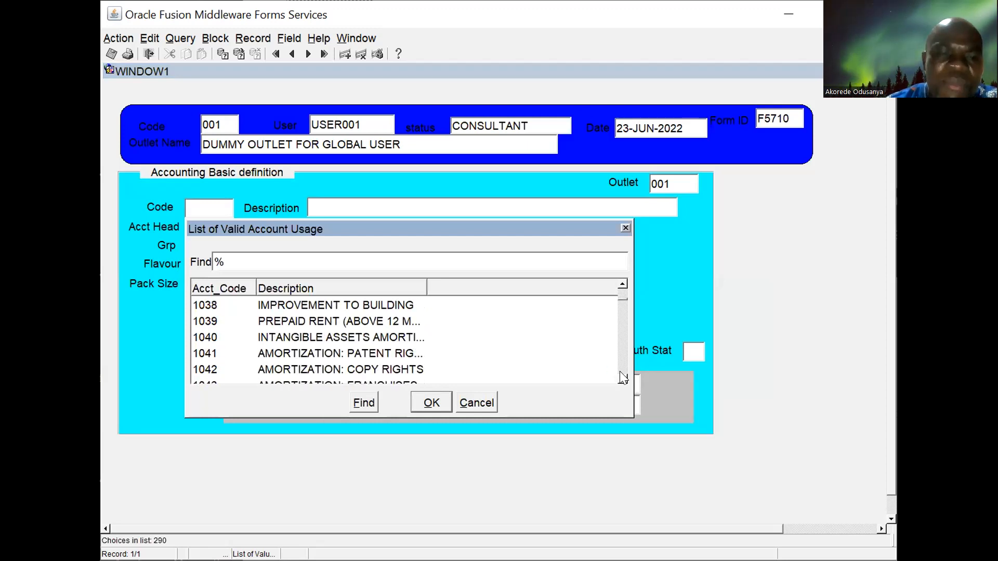
pyautogui.click(620, 371)
pyautogui.click(619, 371)
pyautogui.click(619, 371)
pyautogui.click(619, 371)
pyautogui.click(619, 371)
pyautogui.click(620, 371)
pyautogui.click(620, 371)
pyautogui.click(620, 371)
pyautogui.click(619, 371)
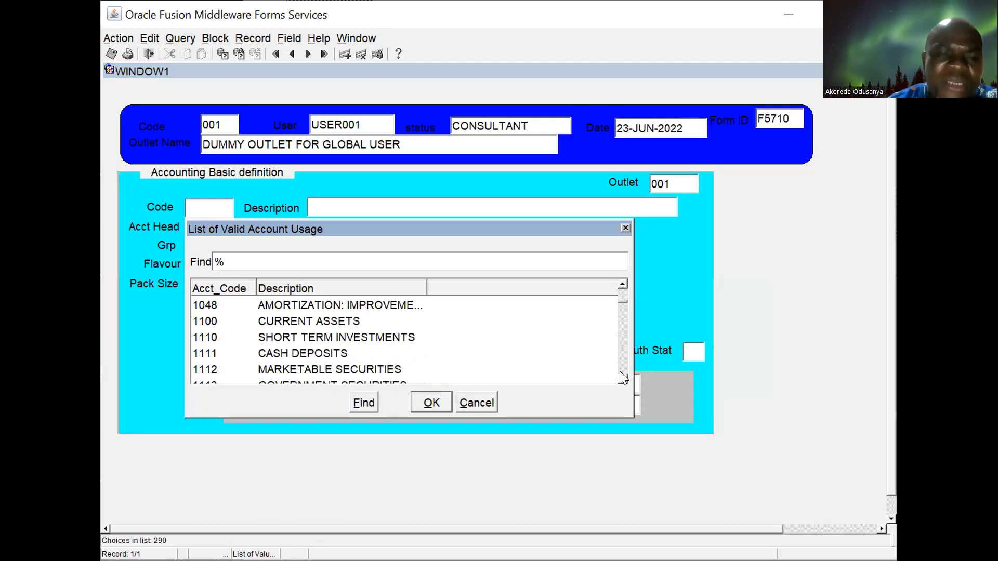
pyautogui.click(619, 372)
pyautogui.click(620, 371)
pyautogui.click(619, 371)
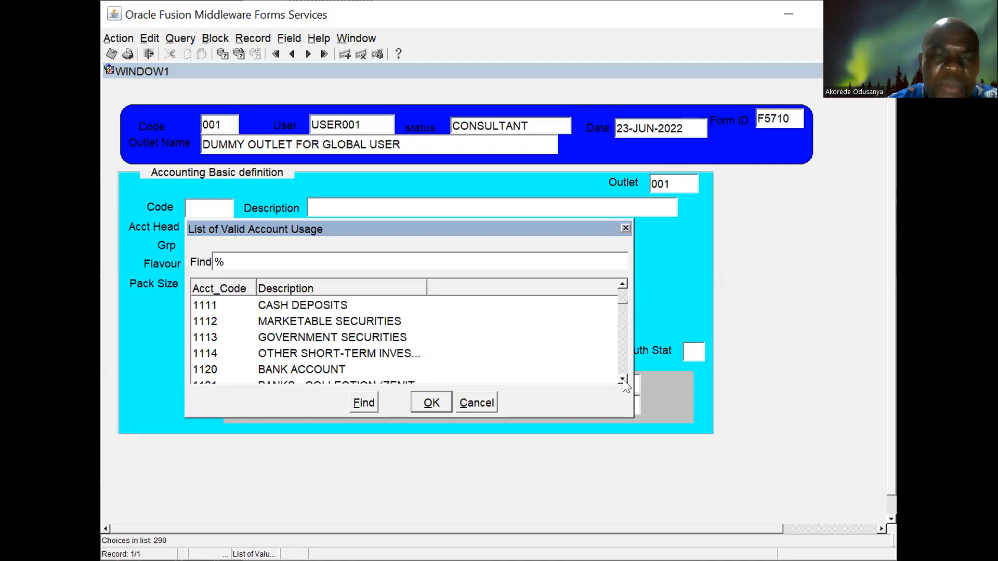
pyautogui.click(622, 380)
pyautogui.click(622, 380)
pyautogui.click(622, 380)
pyautogui.click(622, 380)
pyautogui.click(621, 380)
pyautogui.click(621, 380)
pyautogui.click(622, 380)
pyautogui.click(622, 380)
pyautogui.click(622, 380)
pyautogui.click(621, 380)
pyautogui.click(622, 380)
pyautogui.click(621, 380)
pyautogui.click(622, 380)
pyautogui.click(622, 380)
pyautogui.click(621, 380)
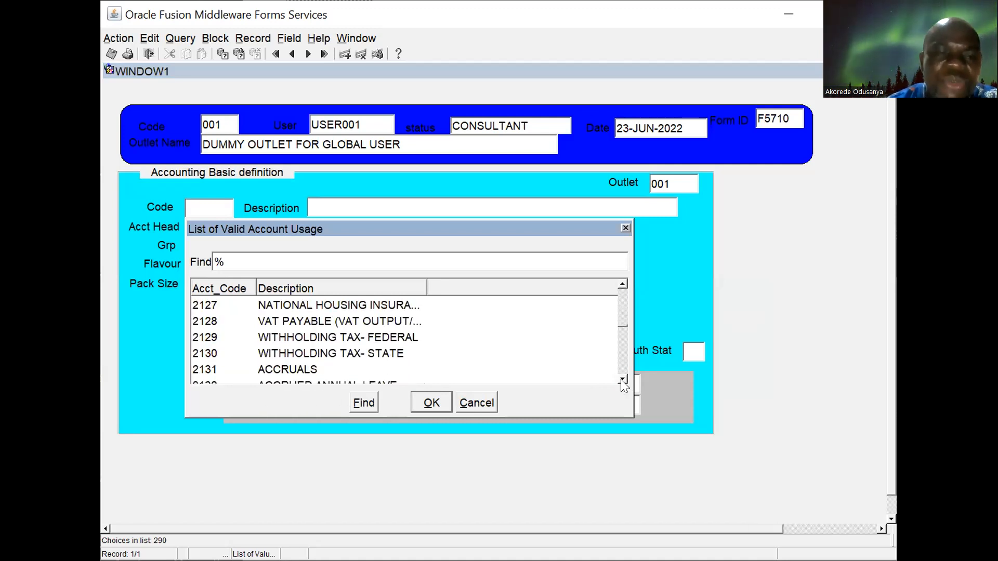
pyautogui.click(622, 380)
pyautogui.click(622, 381)
pyautogui.click(621, 380)
pyautogui.click(622, 380)
pyautogui.click(622, 380)
pyautogui.click(622, 380)
pyautogui.click(621, 380)
pyautogui.click(622, 380)
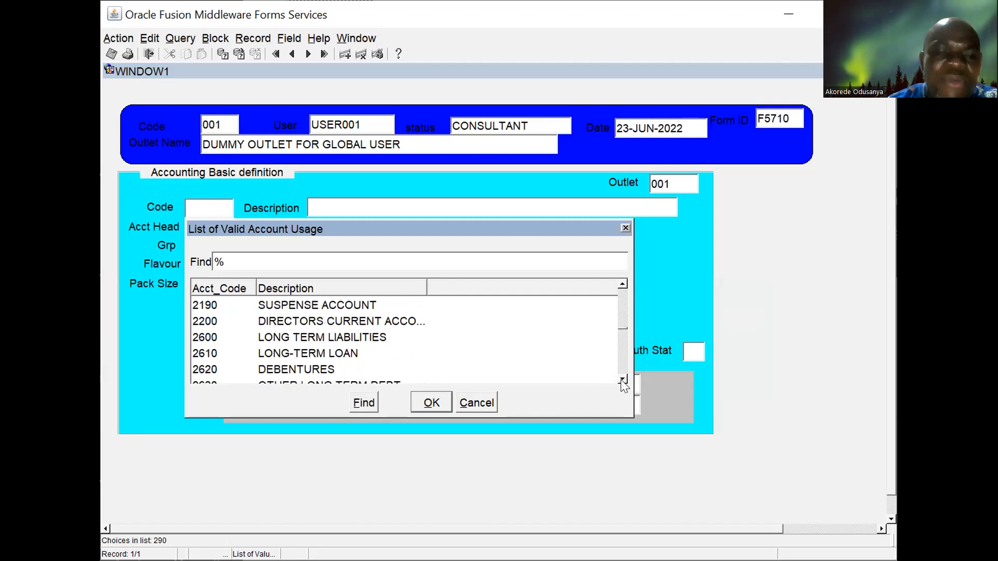
pyautogui.click(475, 404)
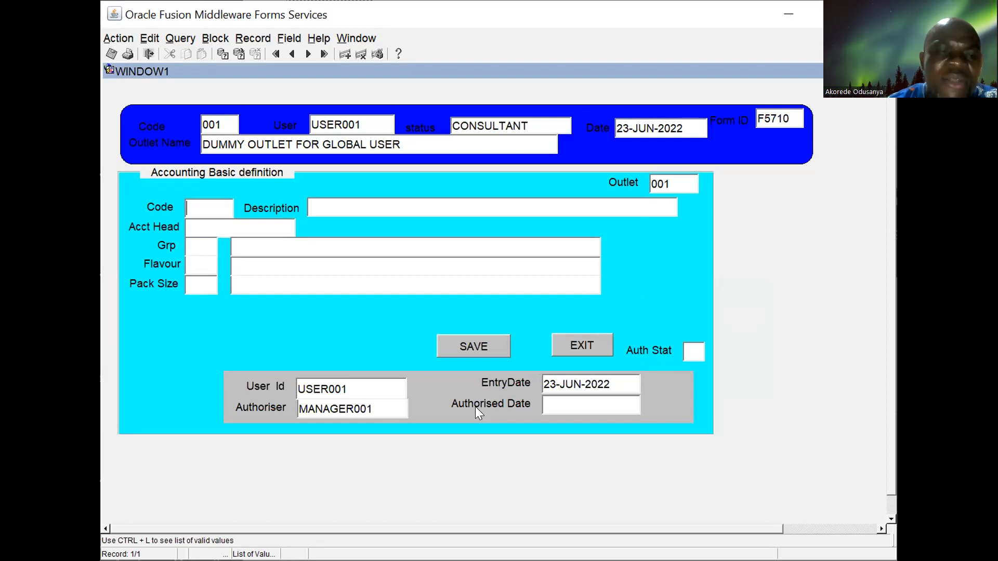
# - Pick code 1000 NON-CURRENT ASSETS, look up Grp codes with F9, then exit to the menu
pyautogui.hotkey('ctrl', 'l')
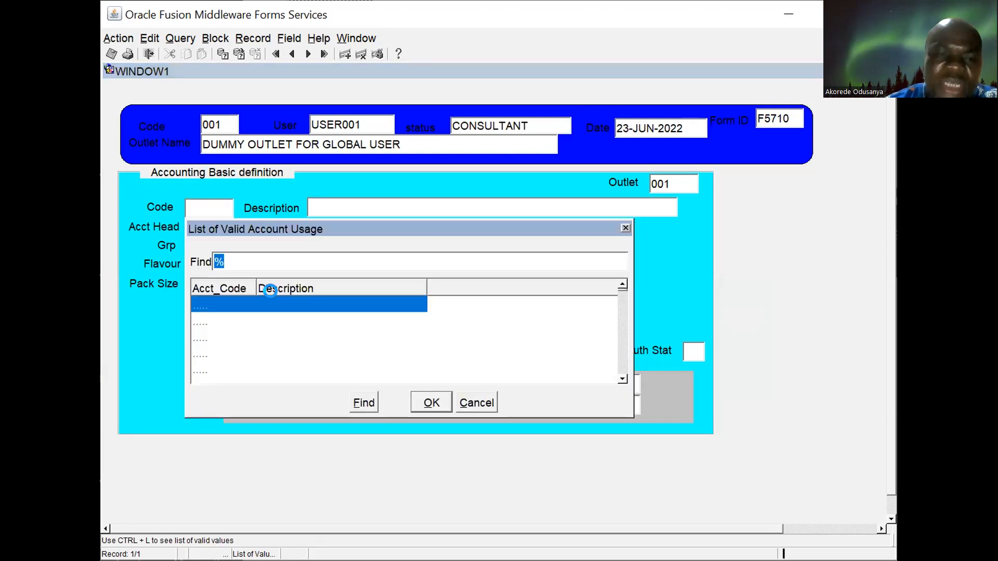
pyautogui.press('Return')
pyautogui.press('Tab')
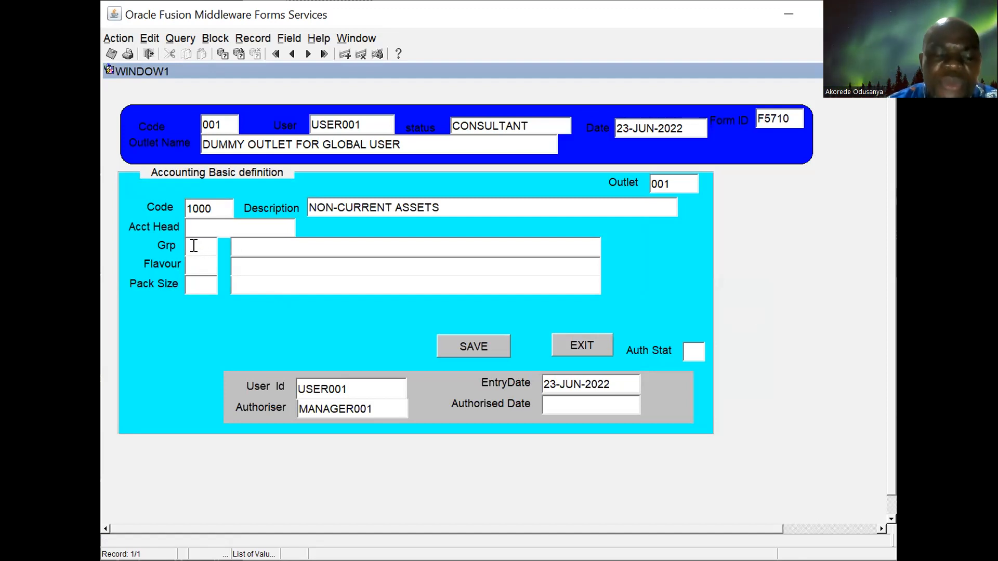
pyautogui.press('F9')
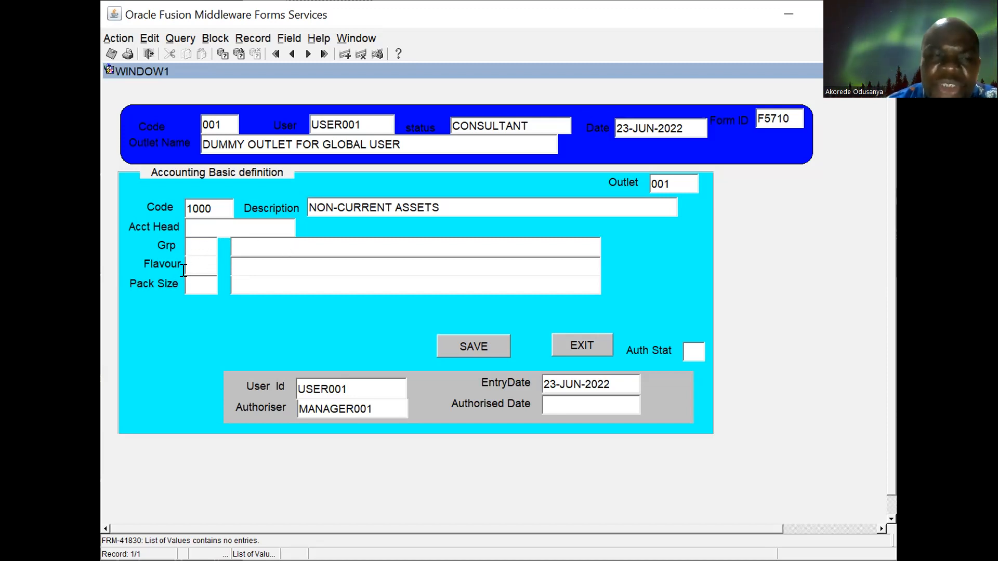
pyautogui.click(218, 285)
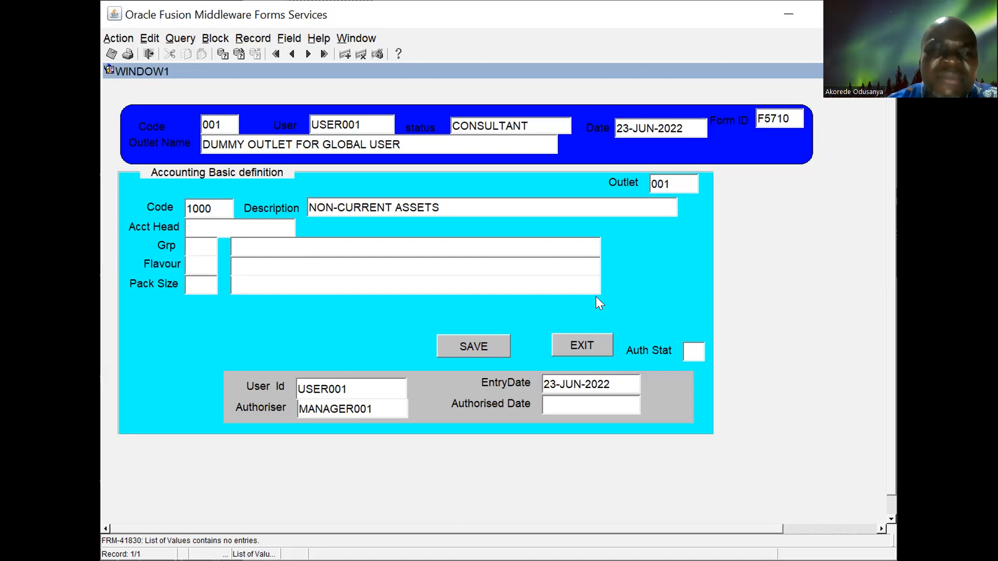
pyautogui.click(581, 345)
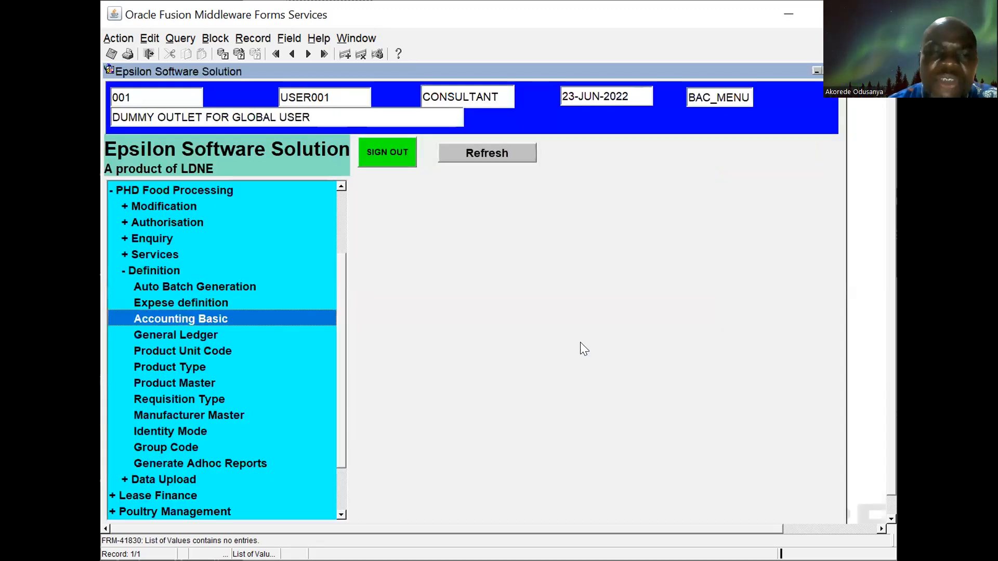
pyautogui.click(153, 304)
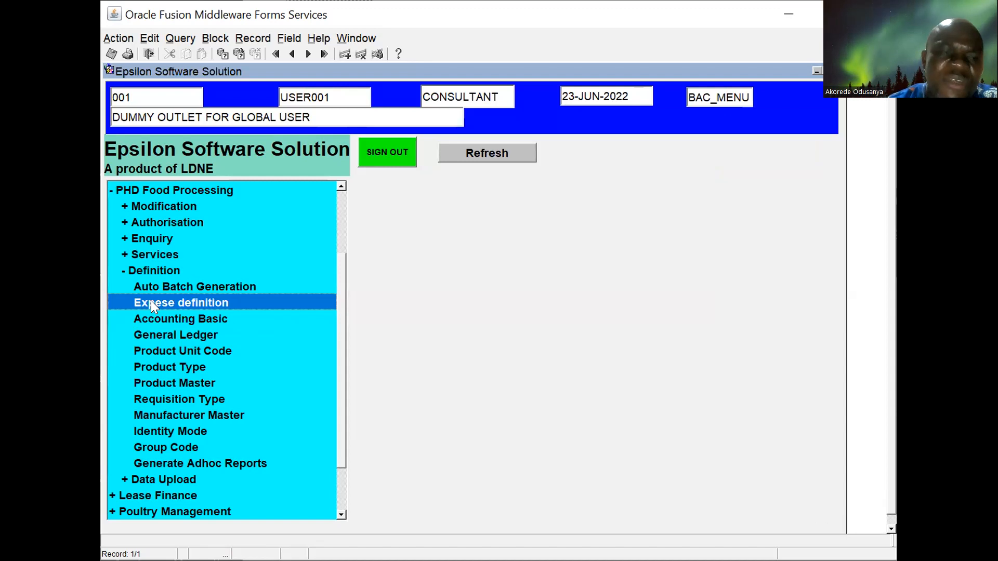
pyautogui.doubleClick(151, 303)
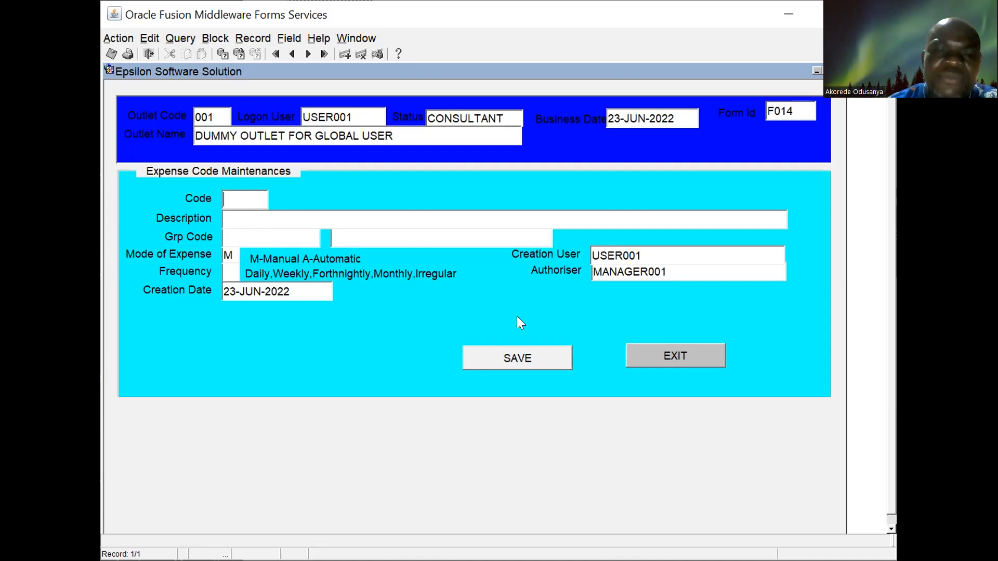
pyautogui.click(680, 350)
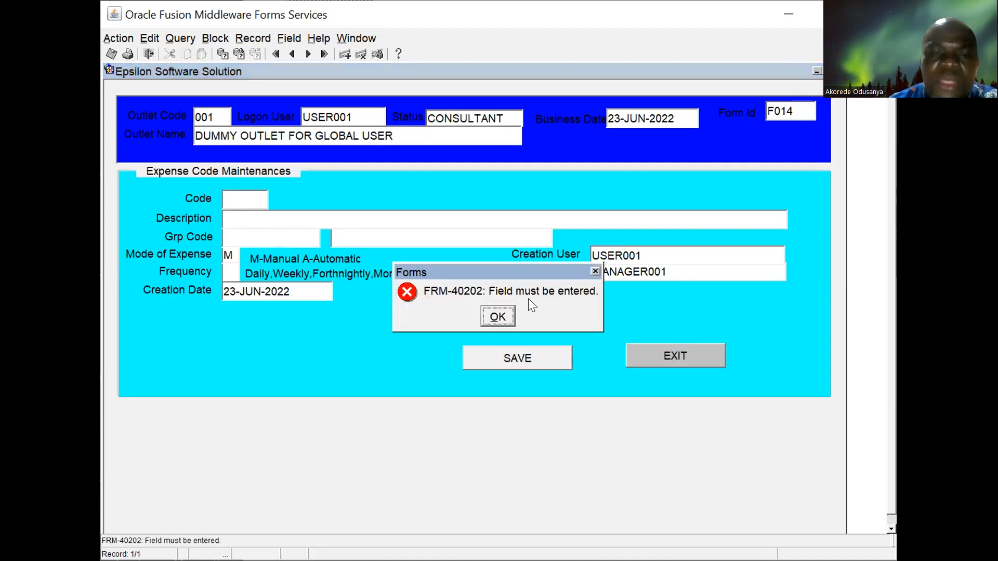
pyautogui.click(499, 316)
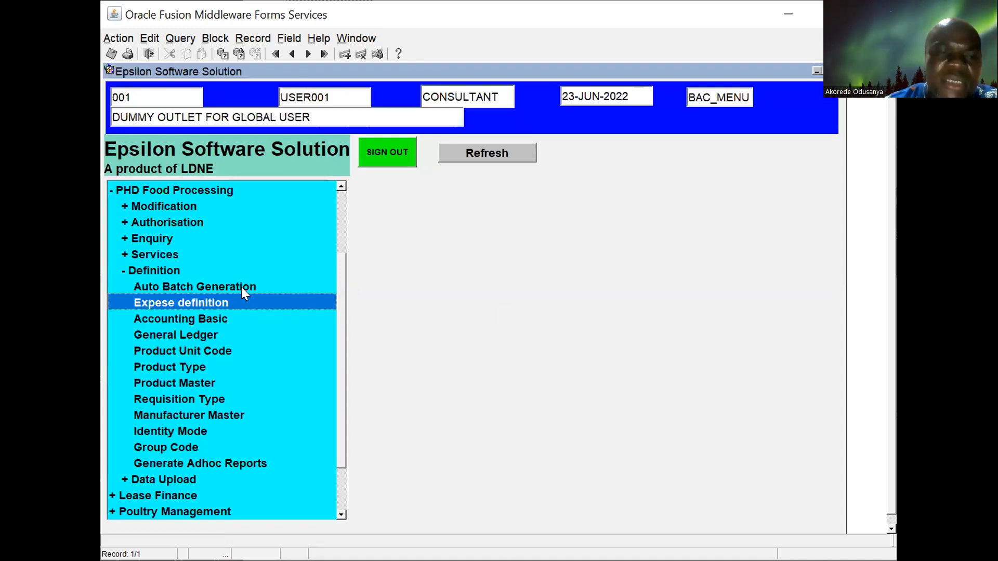
pyautogui.doubleClick(192, 284)
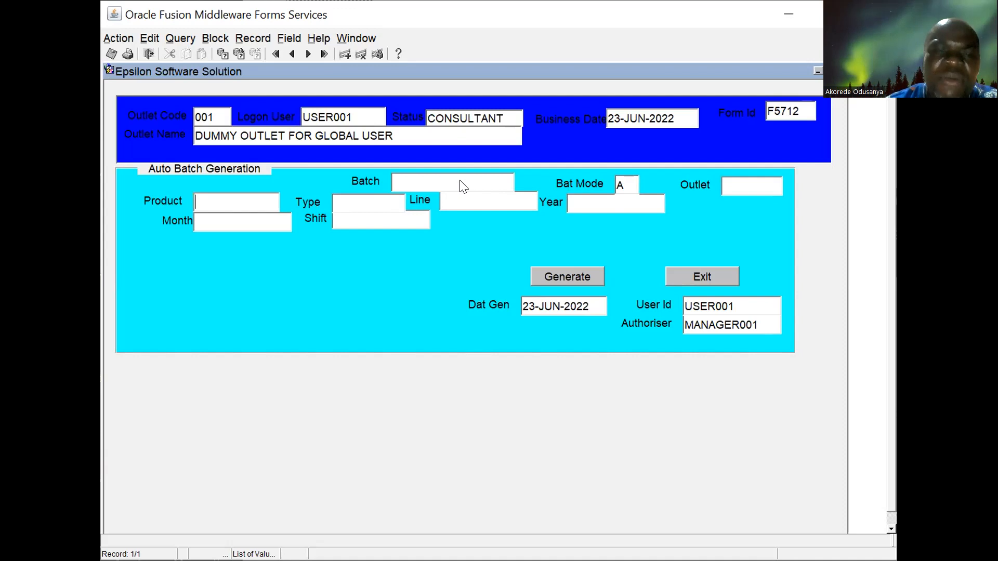
pyautogui.click(244, 198)
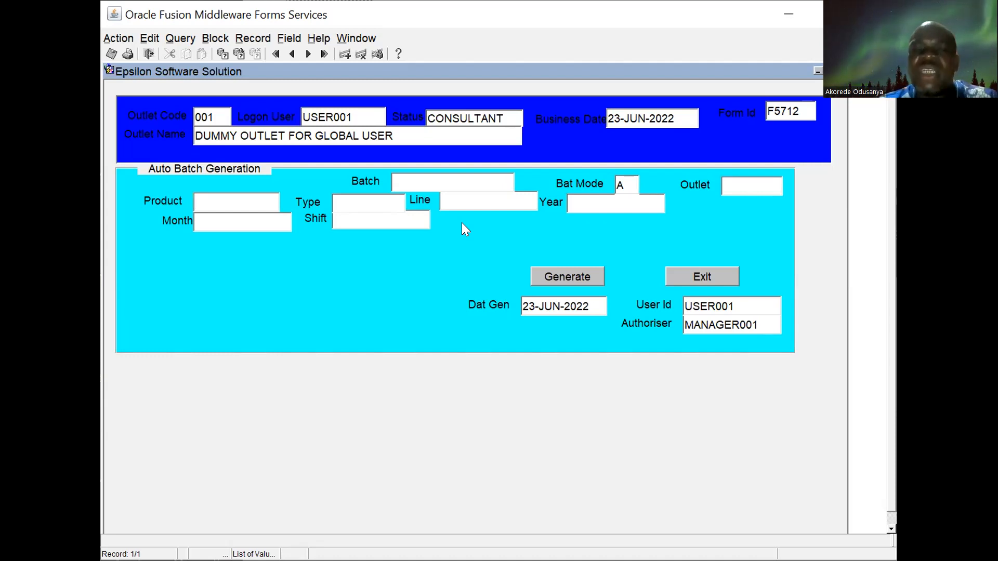
pyautogui.click(710, 271)
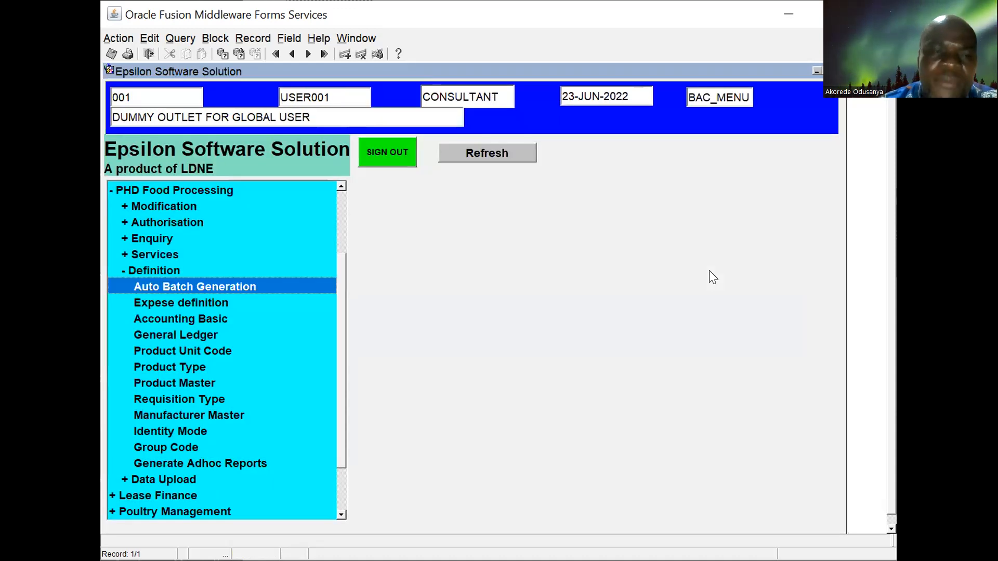
# - Collapse Definition, expand Services, and scroll the menu tree down to show its forms
pyautogui.click(120, 271)
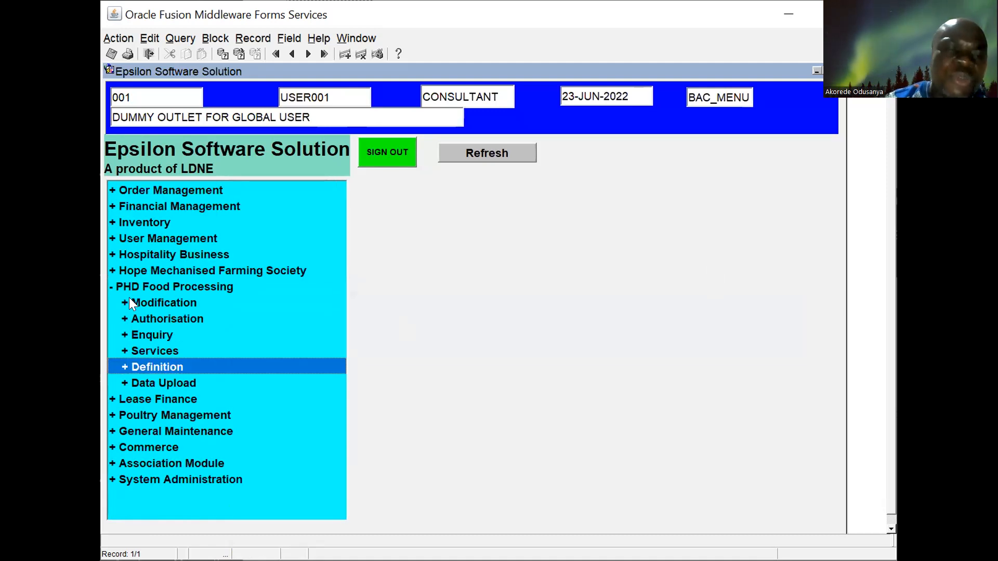
pyautogui.click(123, 351)
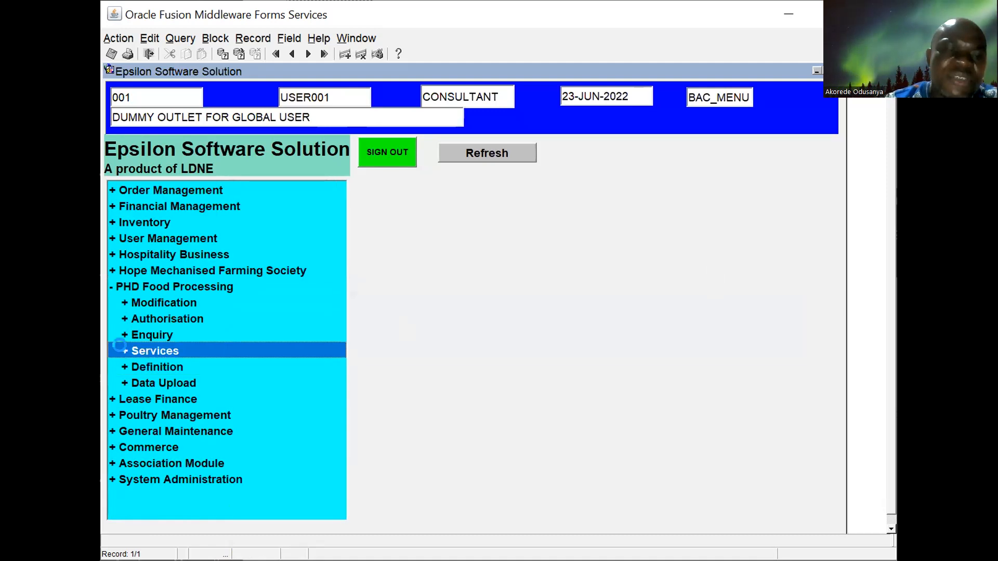
pyautogui.click(341, 516)
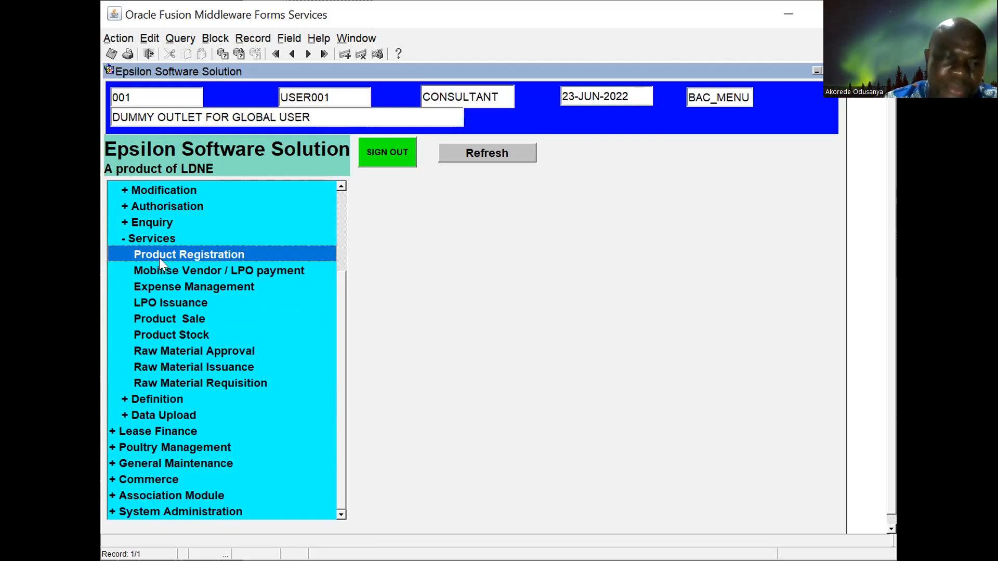
# - Open the Raw Material Requisition form (F5801) from the Services menu tree
pyautogui.doubleClick(190, 381)
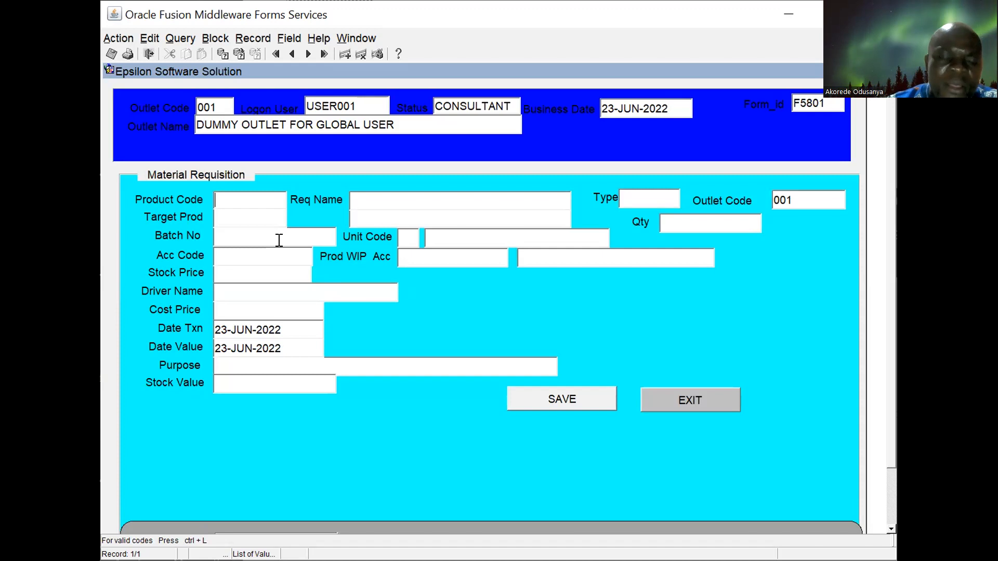
# - Choose CELLOTAPE from the Valid Raw Material Product list as the requisition product
pyautogui.hotkey('ctrl', 'l')
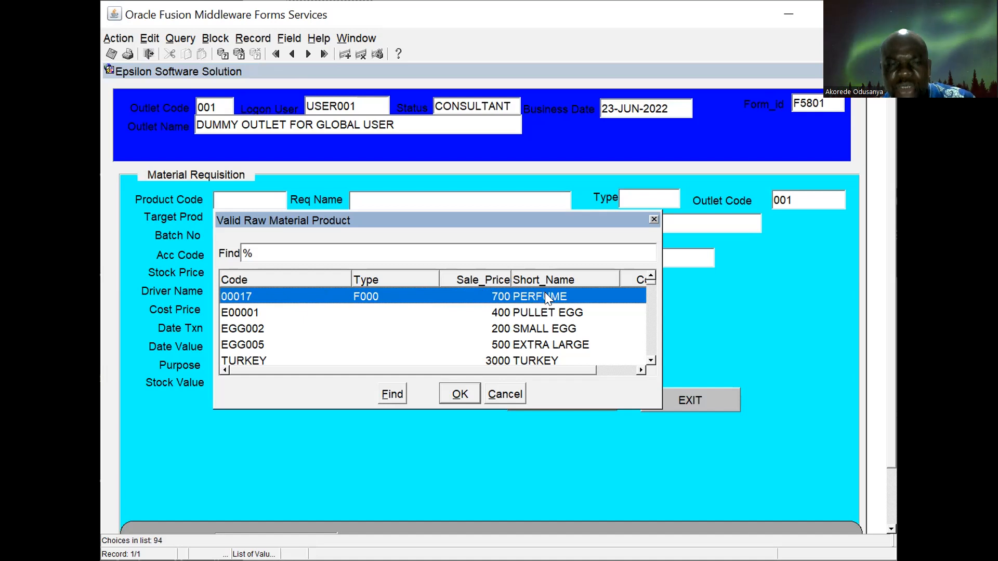
pyautogui.moveTo(500, 365); pyautogui.dragTo(563, 366)
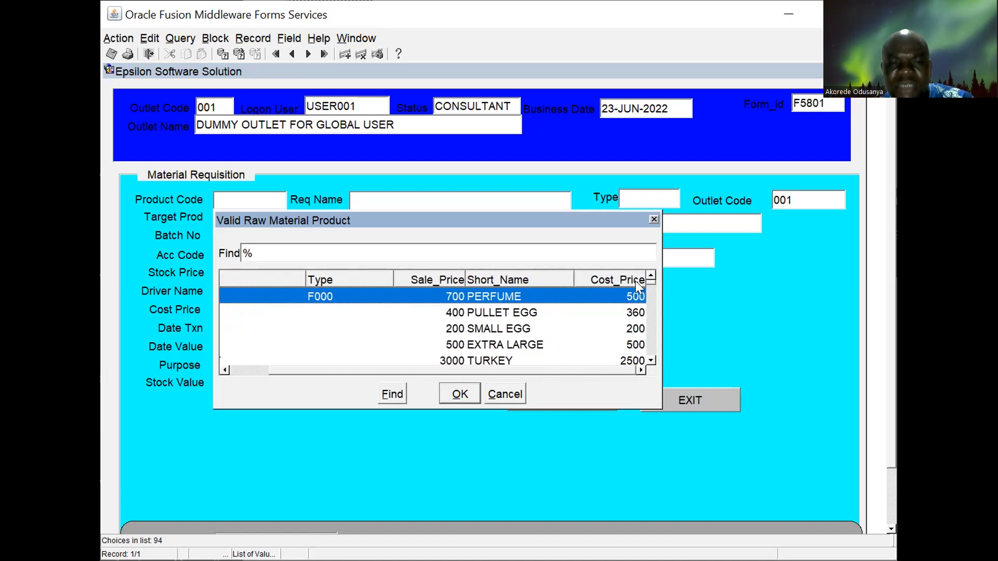
pyautogui.moveTo(569, 369); pyautogui.dragTo(481, 379)
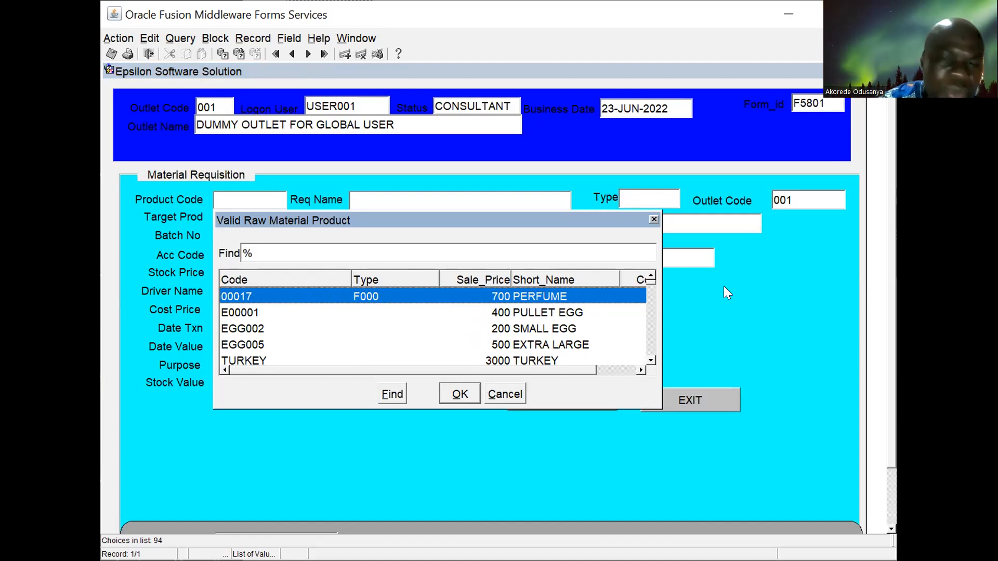
pyautogui.click(652, 361)
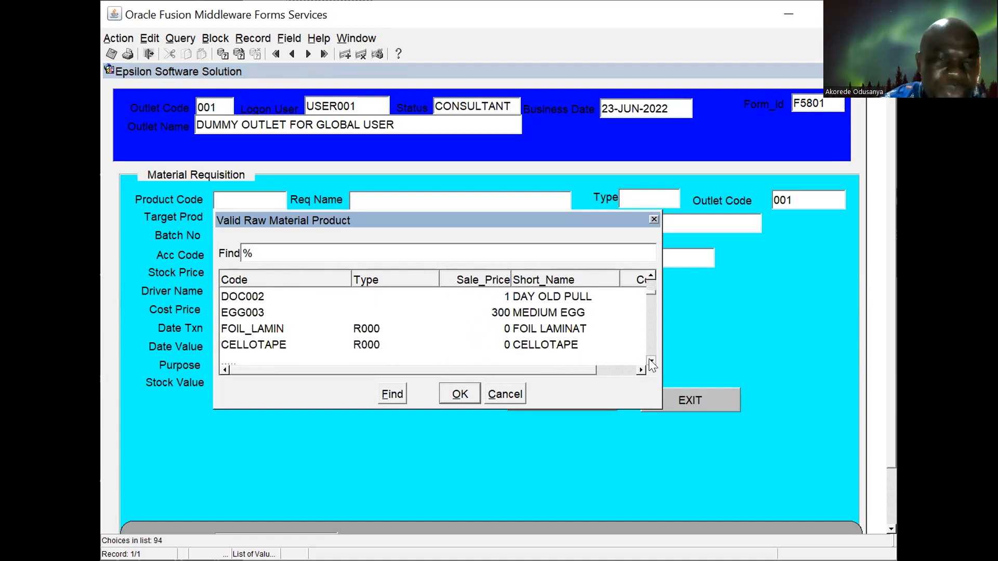
pyautogui.click(652, 361)
pyautogui.click(651, 361)
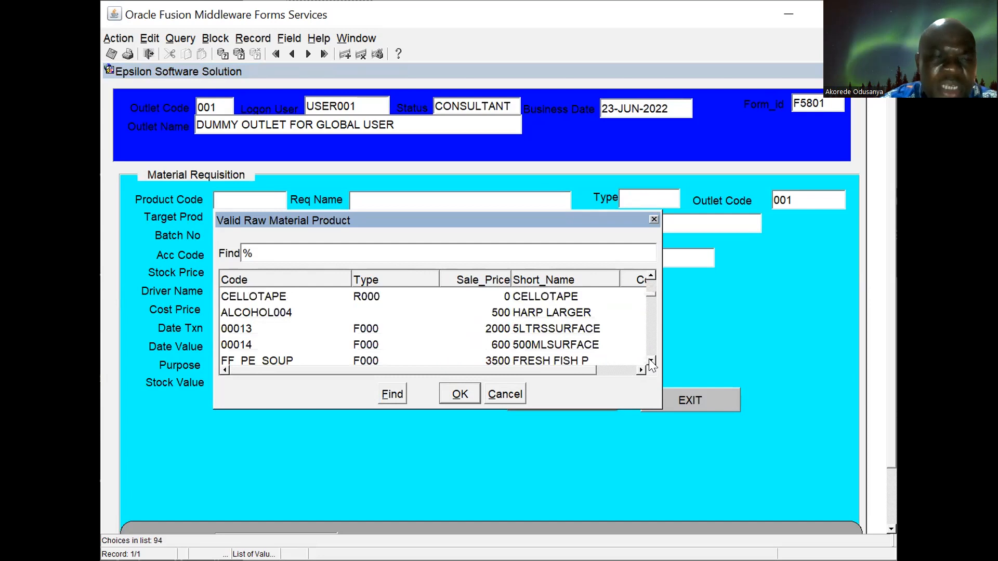
pyautogui.click(650, 276)
pyautogui.click(650, 276)
pyautogui.click(650, 276)
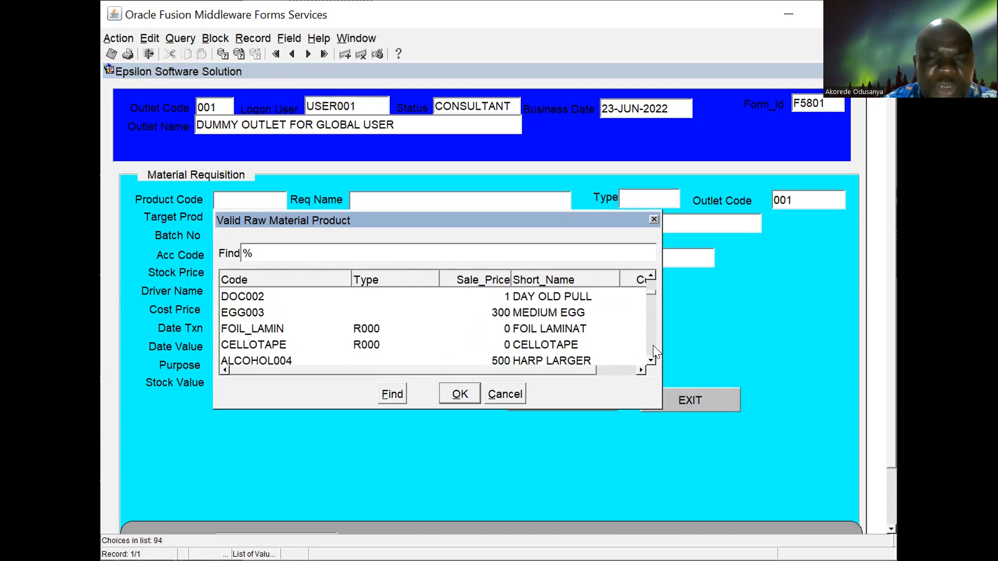
pyautogui.click(651, 361)
pyautogui.click(652, 362)
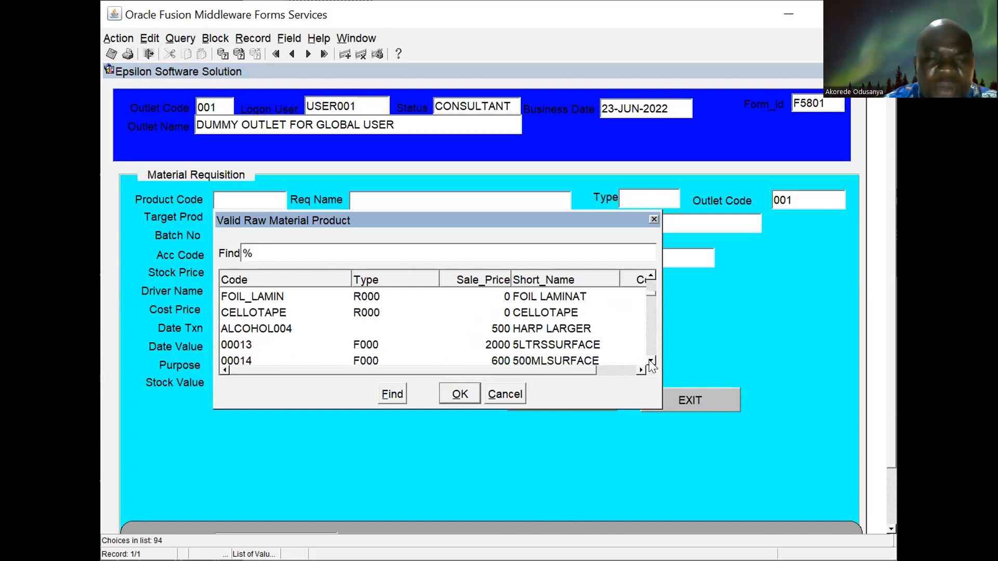
pyautogui.click(264, 312)
pyautogui.click(459, 395)
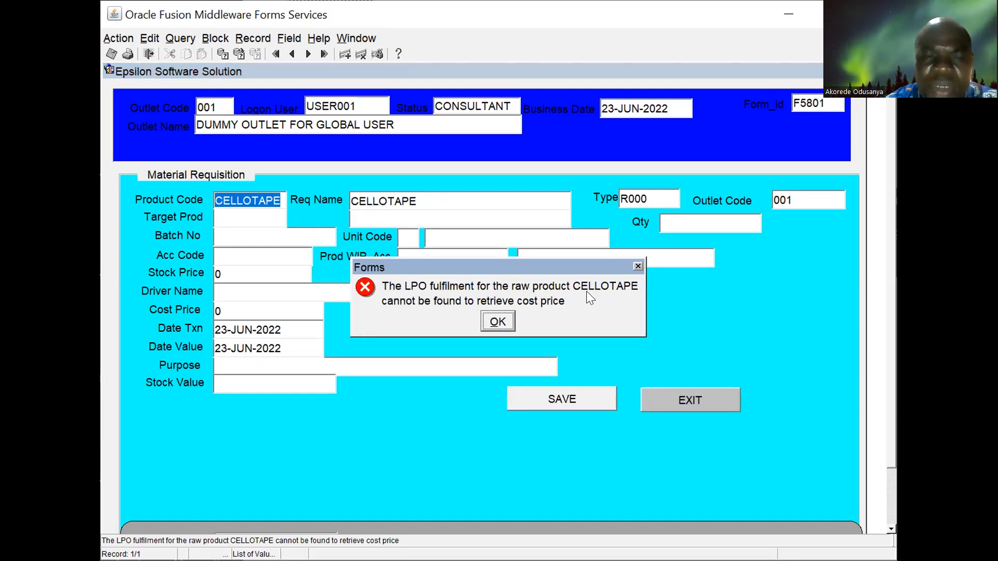
# - Dismiss the missing LPO cost price error and exit the Material Requisition form
pyautogui.click(497, 322)
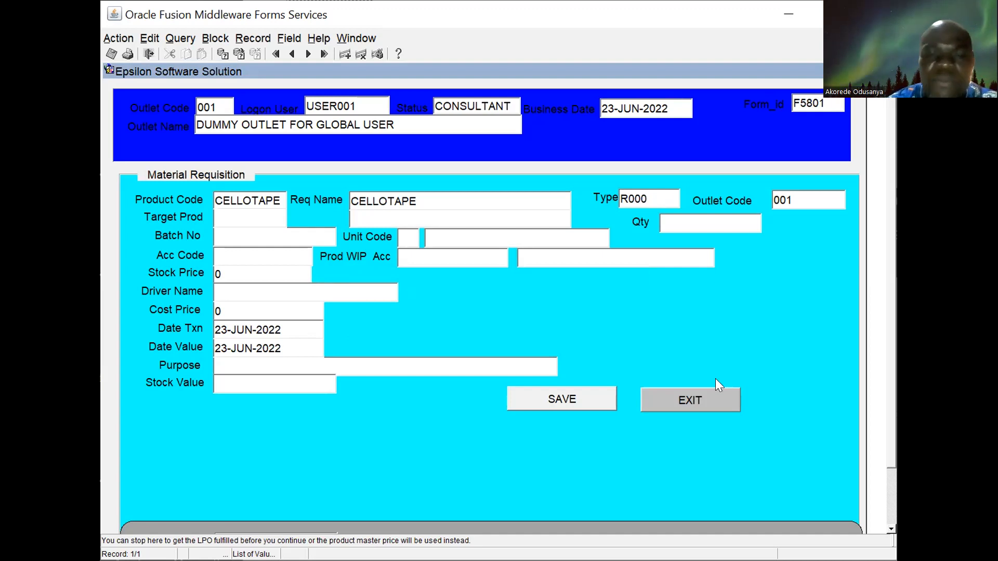
pyautogui.click(698, 397)
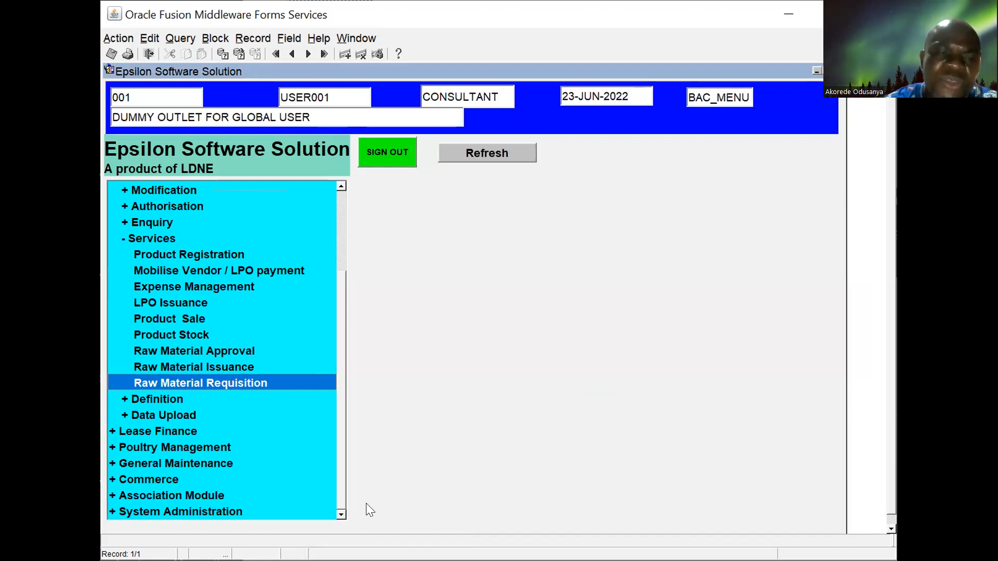
# - In the LPO Issuance form, pick vendor LDCSL (LATTY DIGITALS) as the biller code
pyautogui.doubleClick(153, 302)
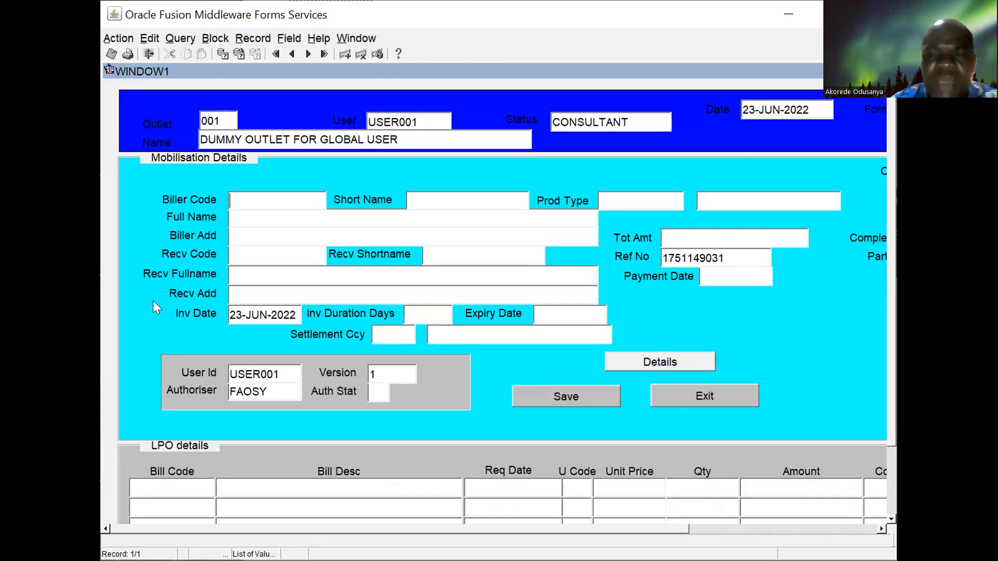
pyautogui.moveTo(891, 242); pyautogui.dragTo(890, 210)
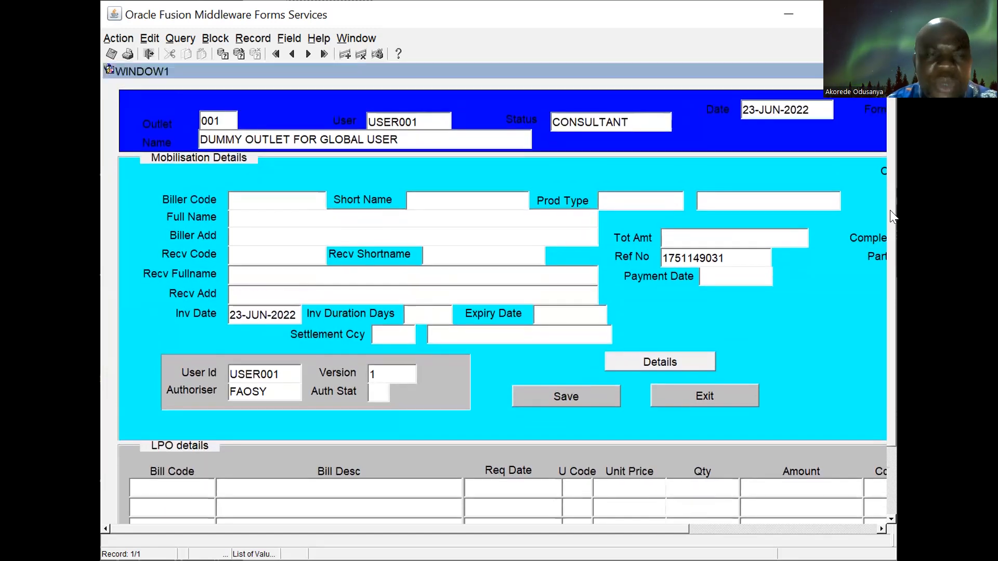
pyautogui.doubleClick(239, 198)
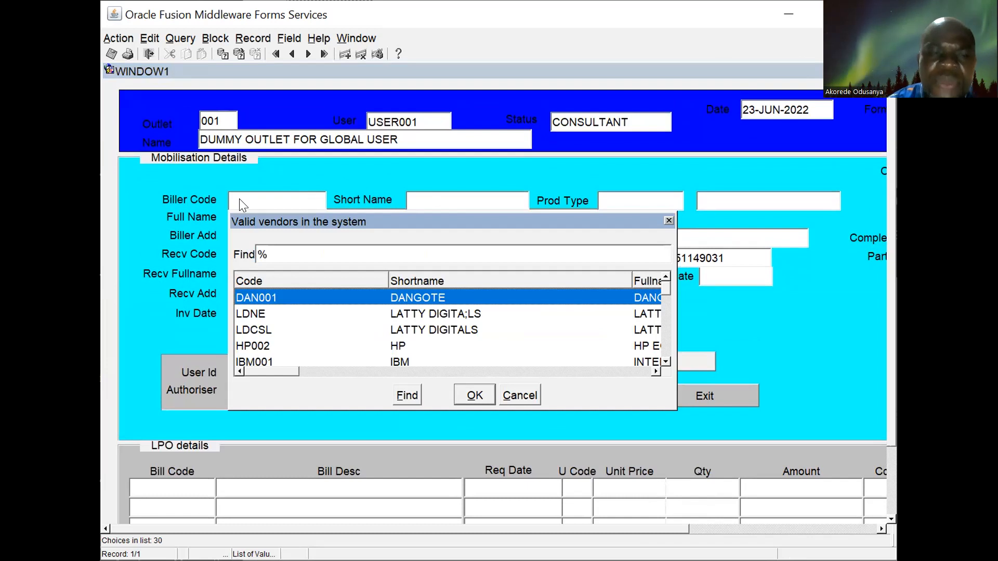
pyautogui.press('Down')
pyautogui.press('Down')
pyautogui.press('Down')
pyautogui.press('Down')
pyautogui.press('Down')
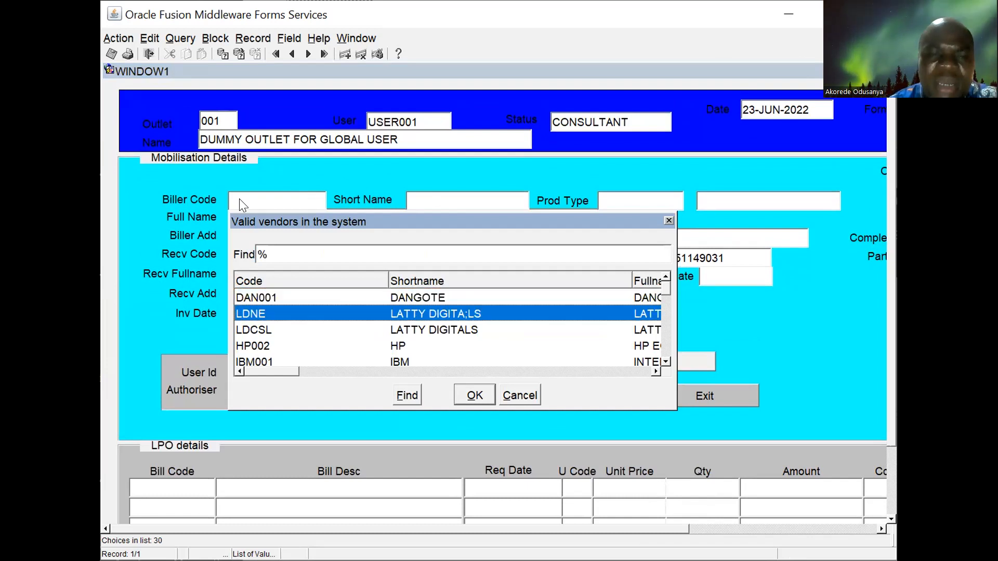
pyautogui.press('Down')
pyautogui.press('Down')
pyautogui.press('Down')
pyautogui.press('Down')
pyautogui.press('Down')
pyautogui.press('Down')
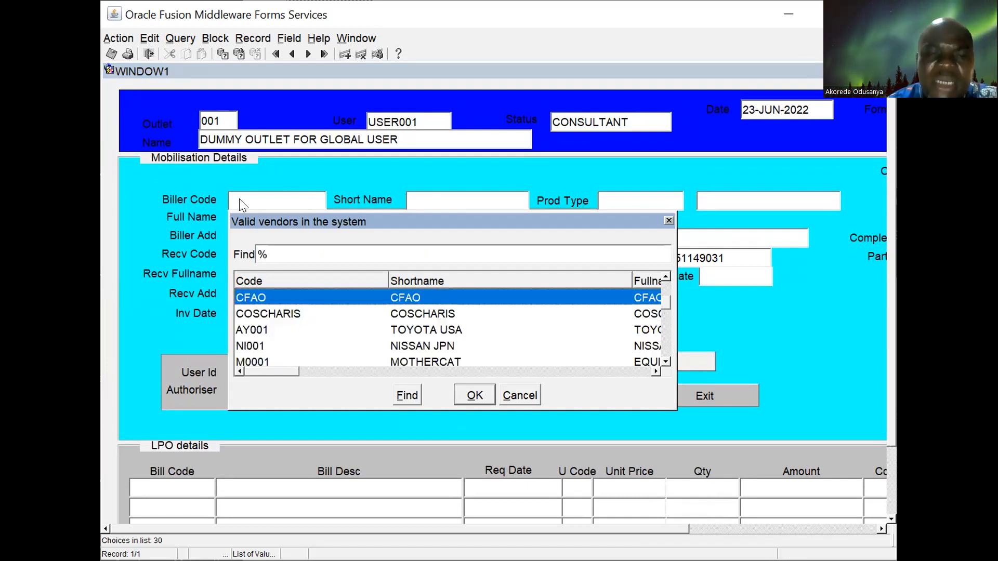
pyautogui.press('Up')
pyautogui.press('Up')
pyautogui.press('Up')
pyautogui.press('Up')
pyautogui.press('Up')
pyautogui.press('Up')
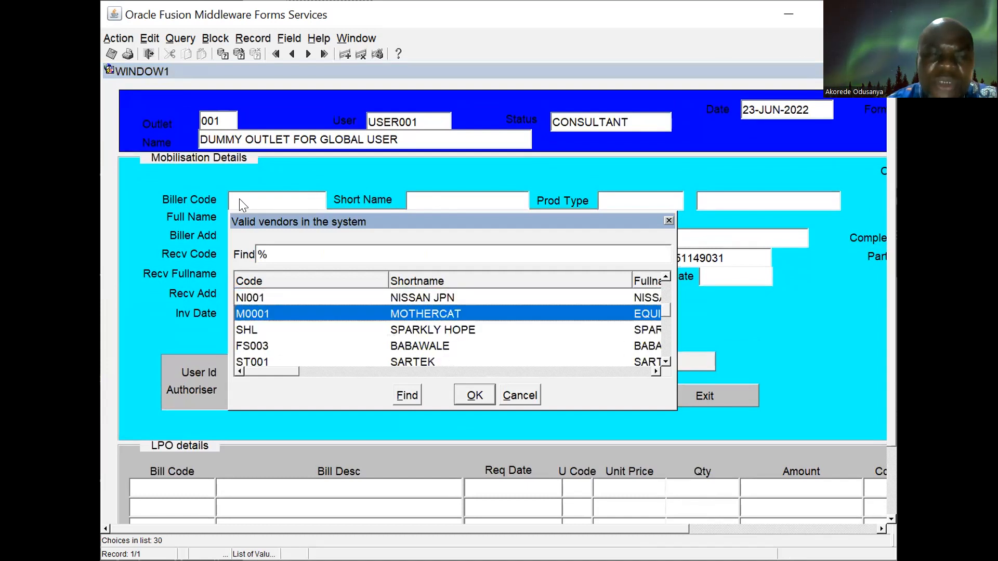
pyautogui.press('Up')
pyautogui.press('Up')
pyautogui.press('Up')
pyautogui.press('Up')
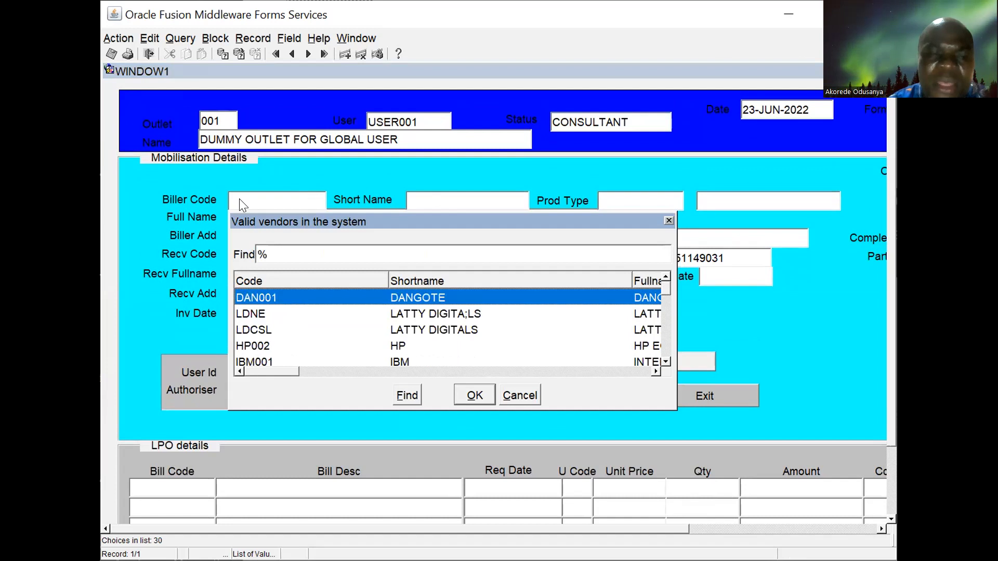
pyautogui.press('Down')
pyautogui.press('Down')
pyautogui.press('Return')
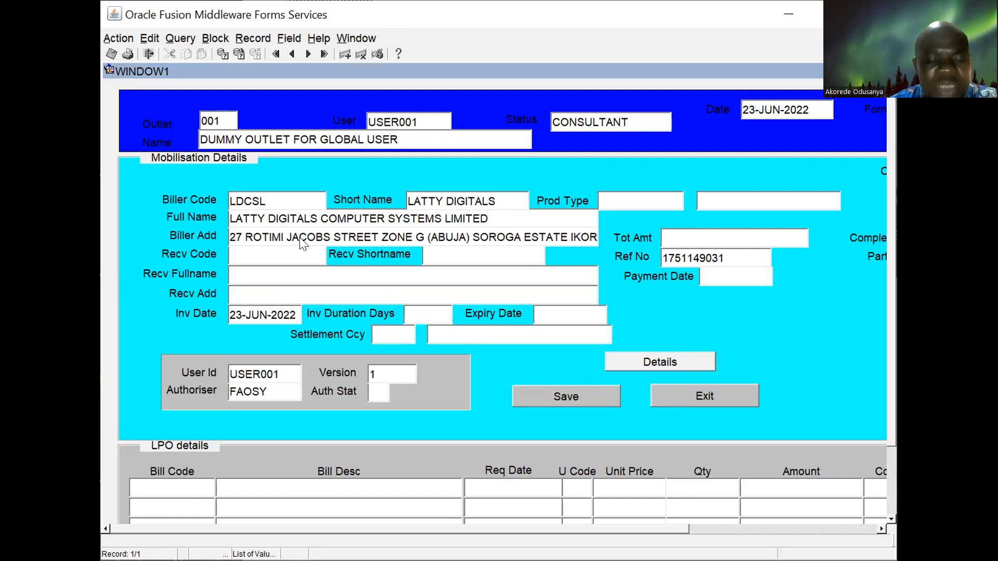
pyautogui.hotkey('ctrl', 'l')
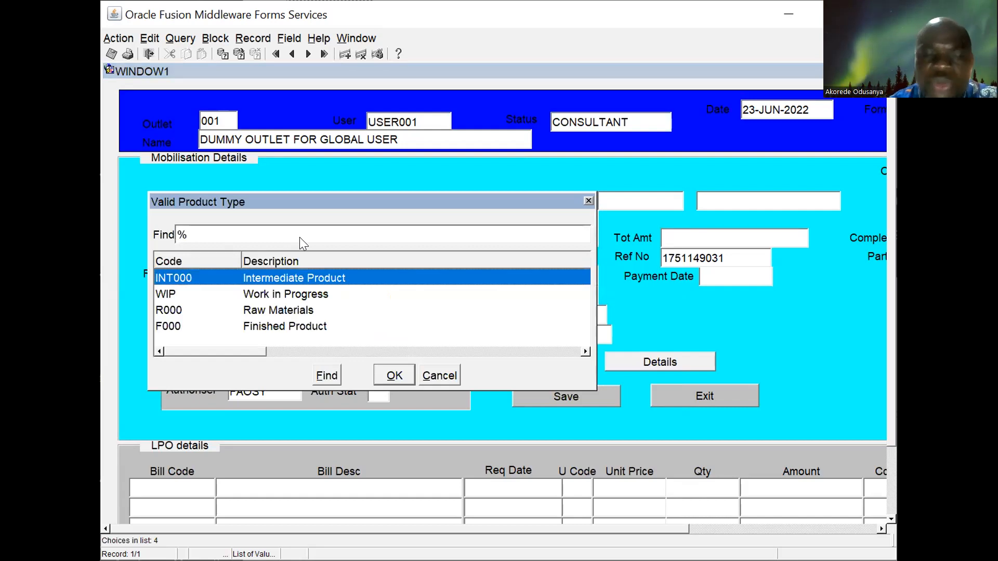
# - Choose R000 Raw Materials from the Valid Product Type list as the product type
pyautogui.press('Down')
pyautogui.press('Down')
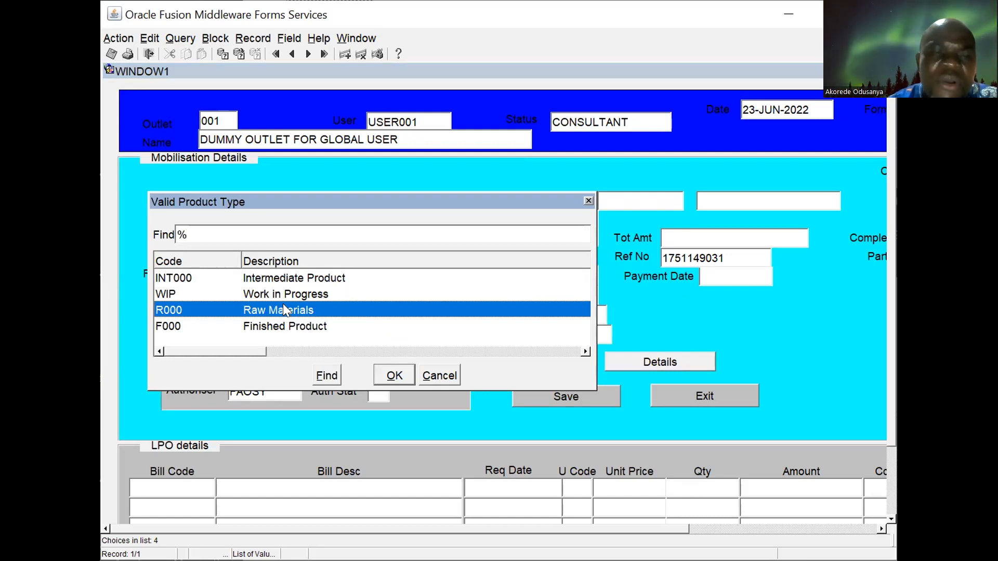
pyautogui.click(395, 376)
pyautogui.press('Tab')
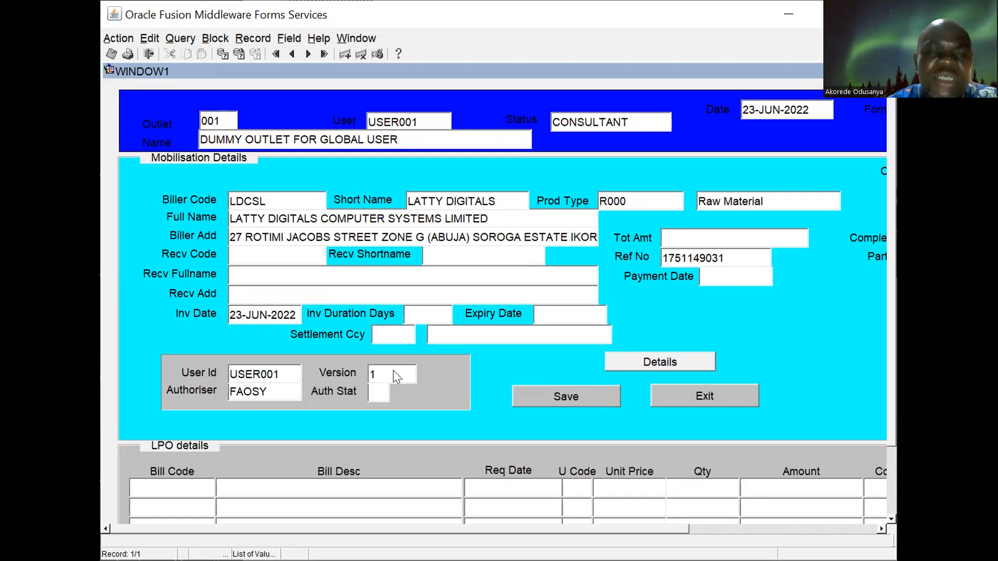
# - Search the supplier list for PHD and set it as receiver, filling PHD FOOD INDUSTRY details
pyautogui.press('F9')
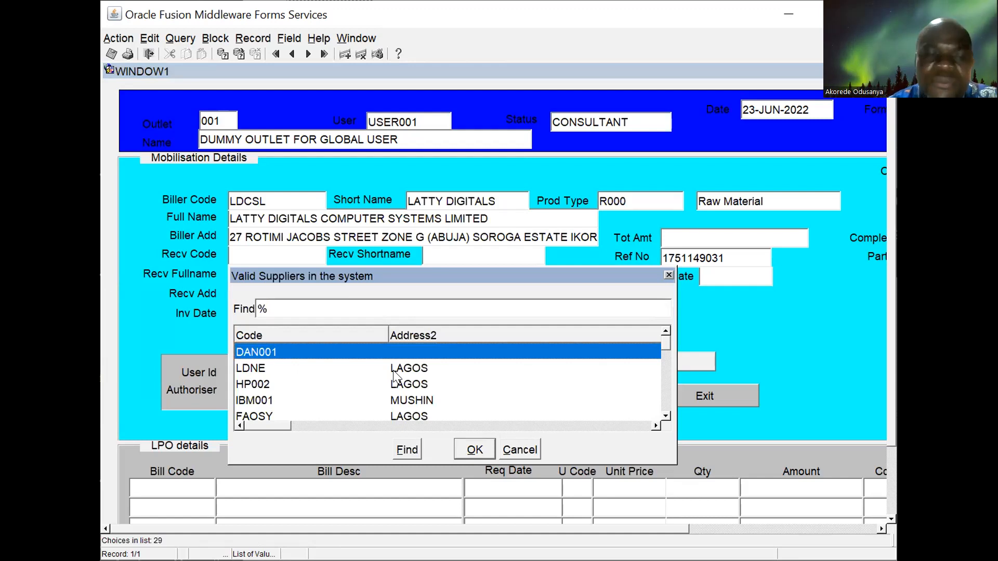
pyautogui.scroll(-3, 395, 375)
pyautogui.scroll(-10, 395, 375)
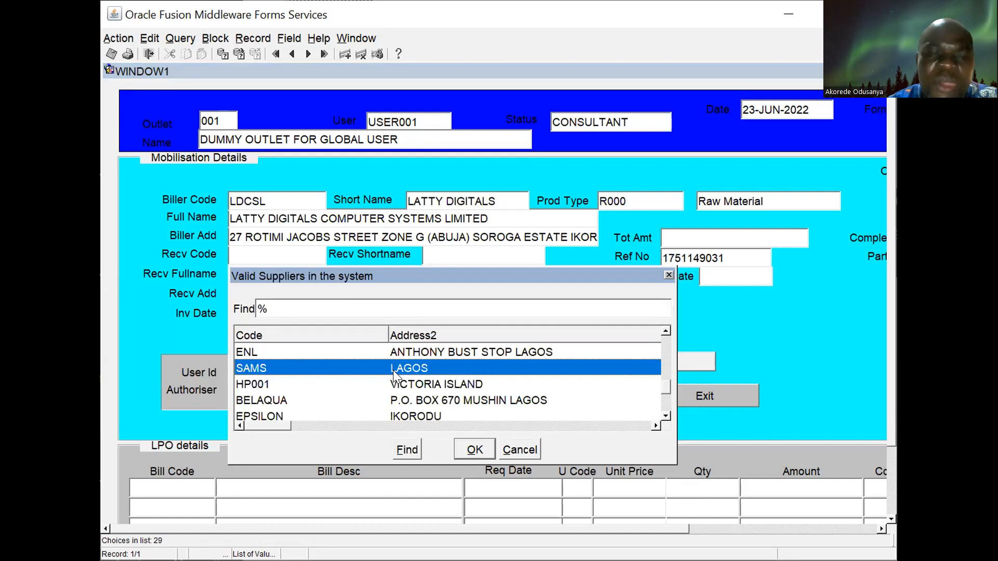
pyautogui.scroll(-6, 393, 371)
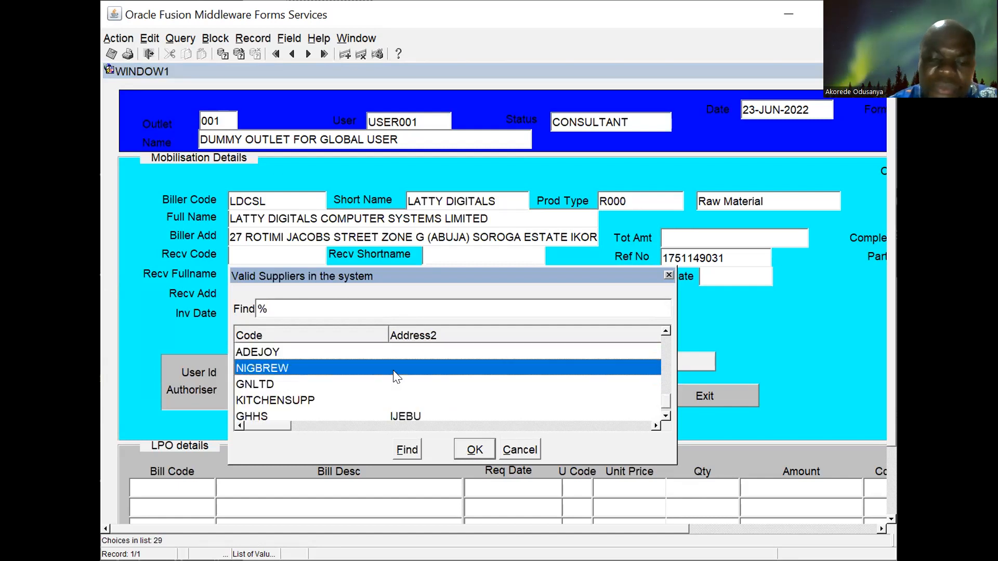
pyautogui.write('pHD')
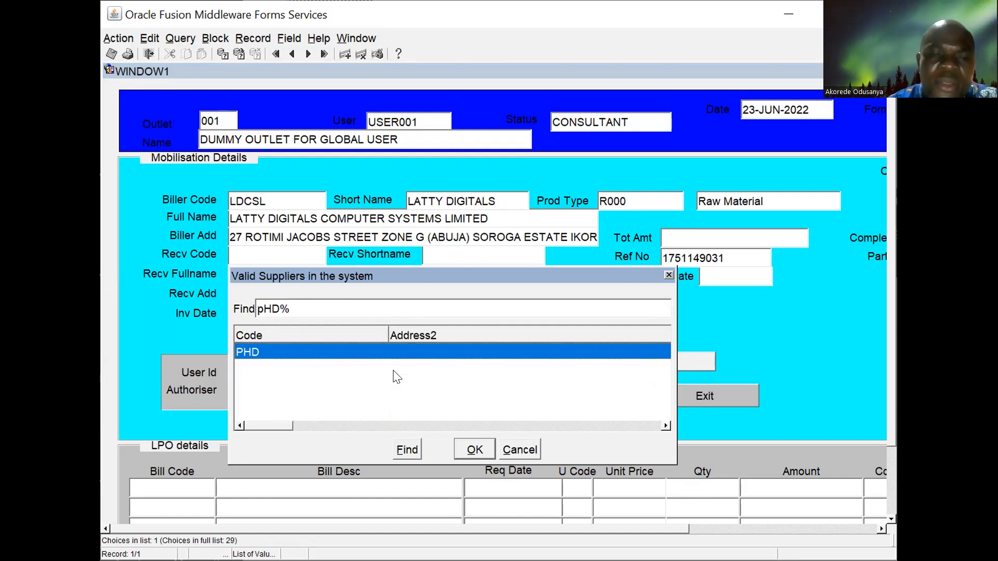
pyautogui.click(475, 449)
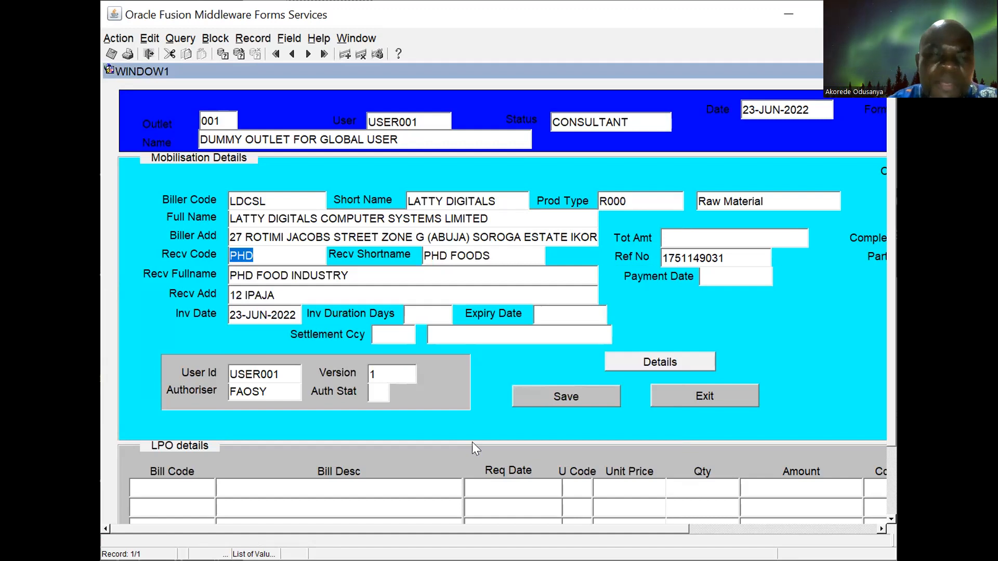
pyautogui.press('Tab')
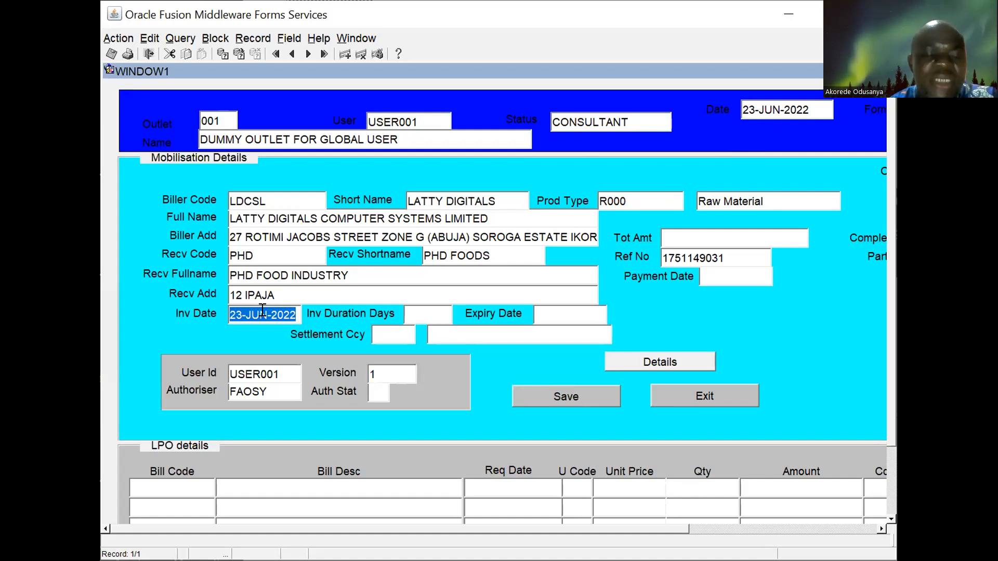
# - Enter an invoice duration of 30 days, giving expiry 23-JUL-2022
pyautogui.press('Tab')
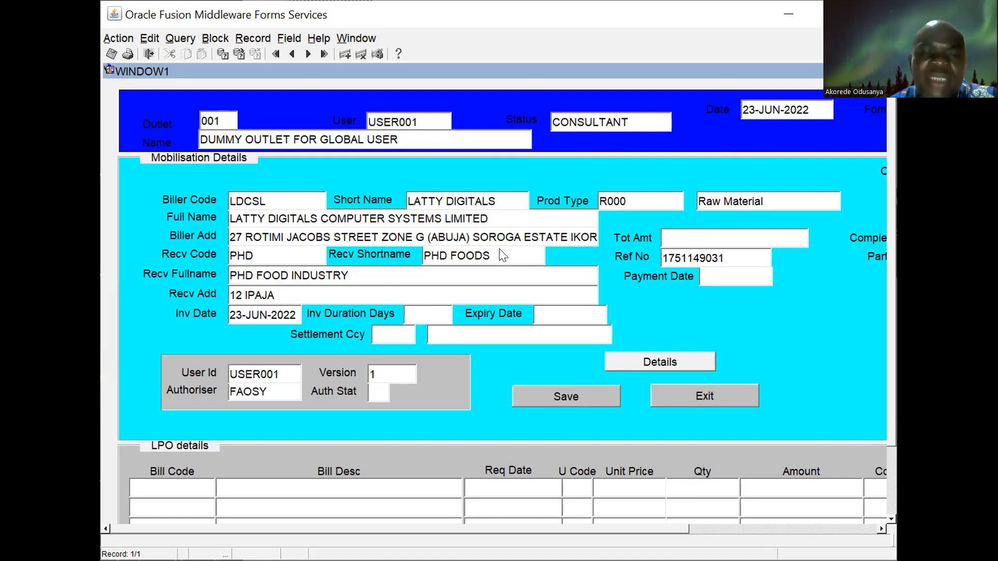
pyautogui.write('30')
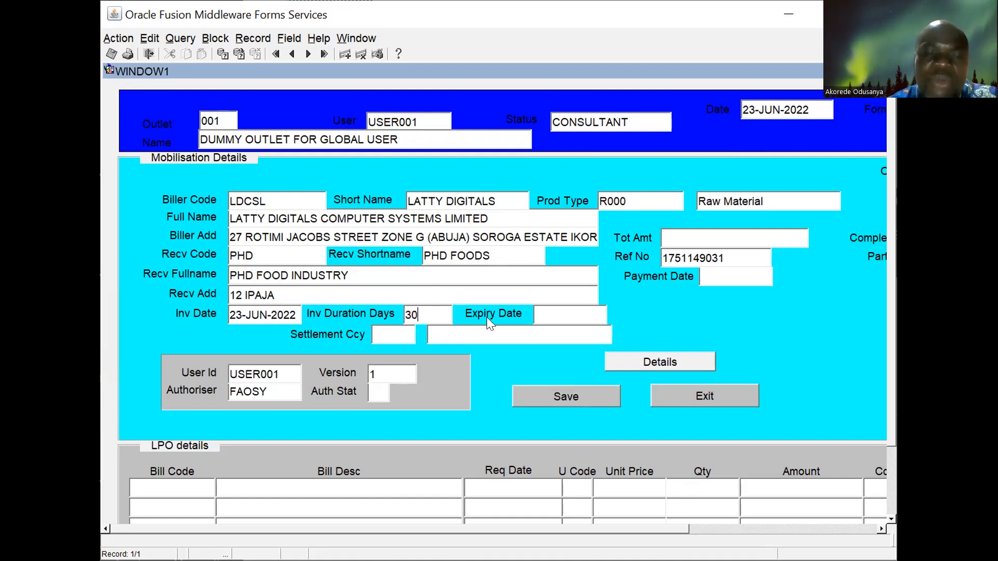
pyautogui.press('Tab')
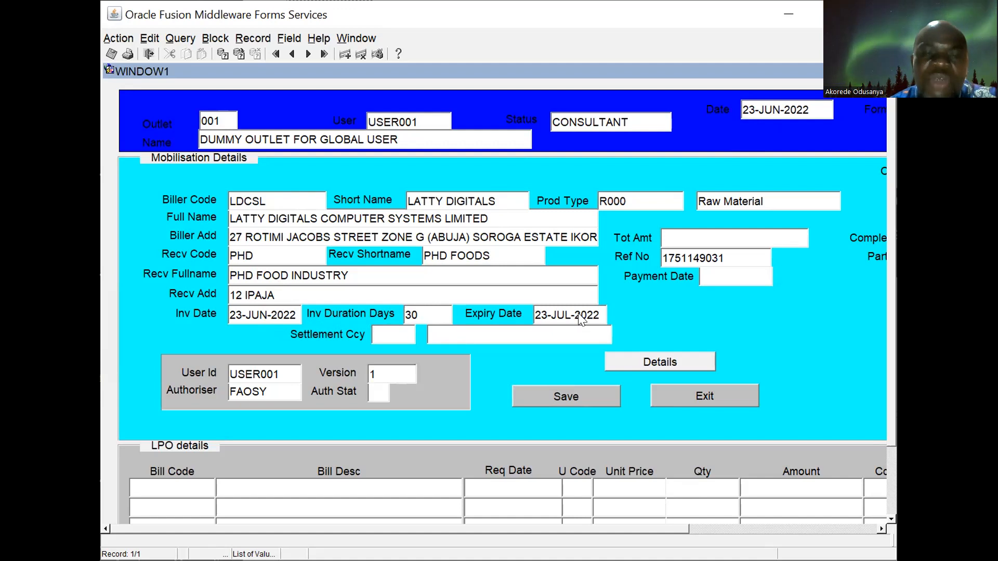
# - Set the settlement currency to NGN (Nigerian Naira) via the currency list
pyautogui.click(379, 336)
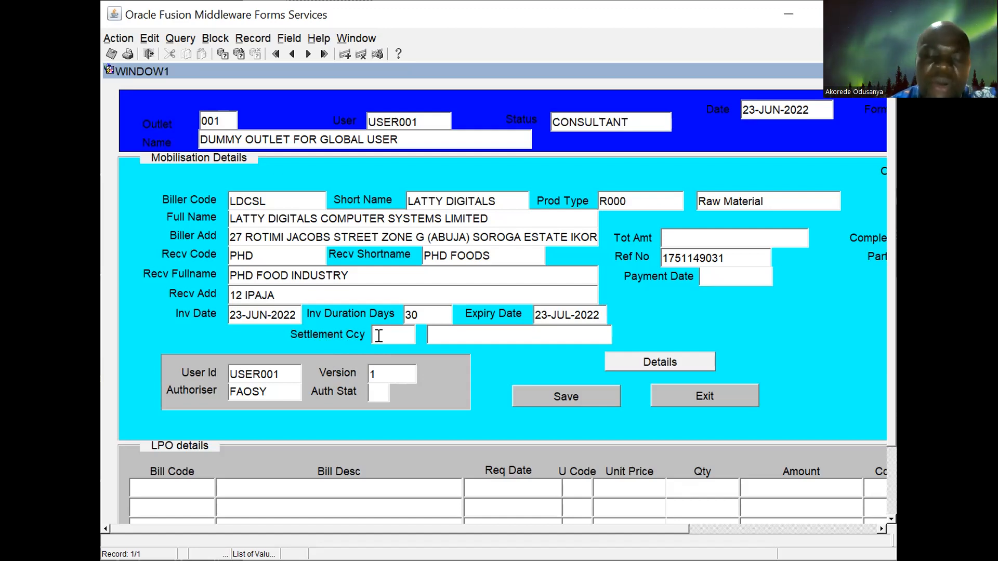
pyautogui.hotkey('ctrl', 'l')
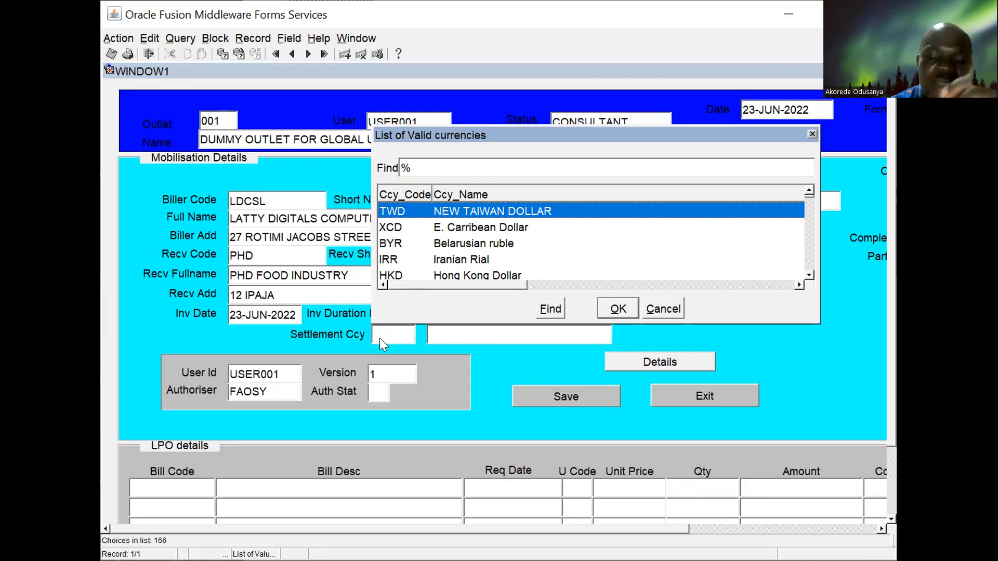
pyautogui.write('ngN')
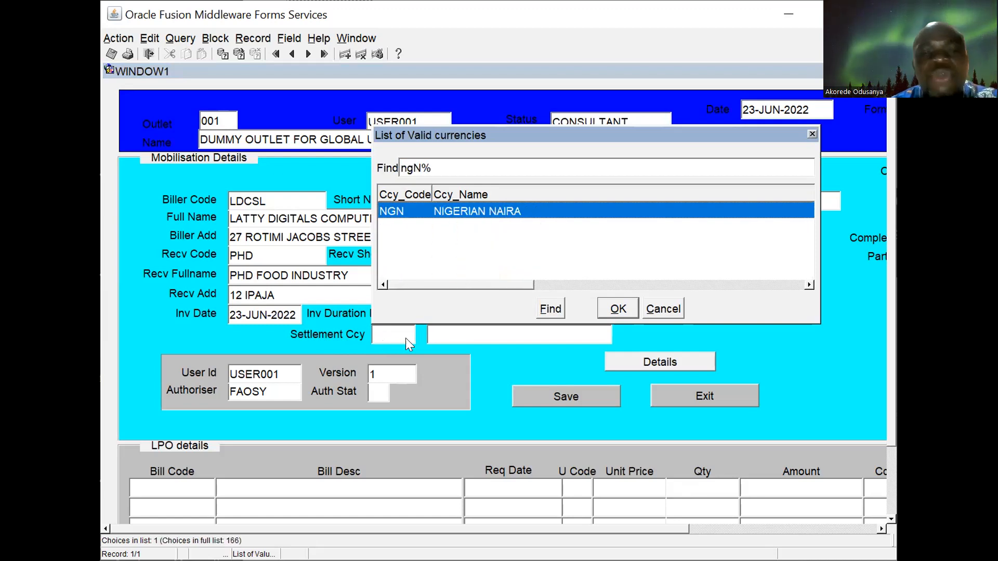
pyautogui.click(618, 307)
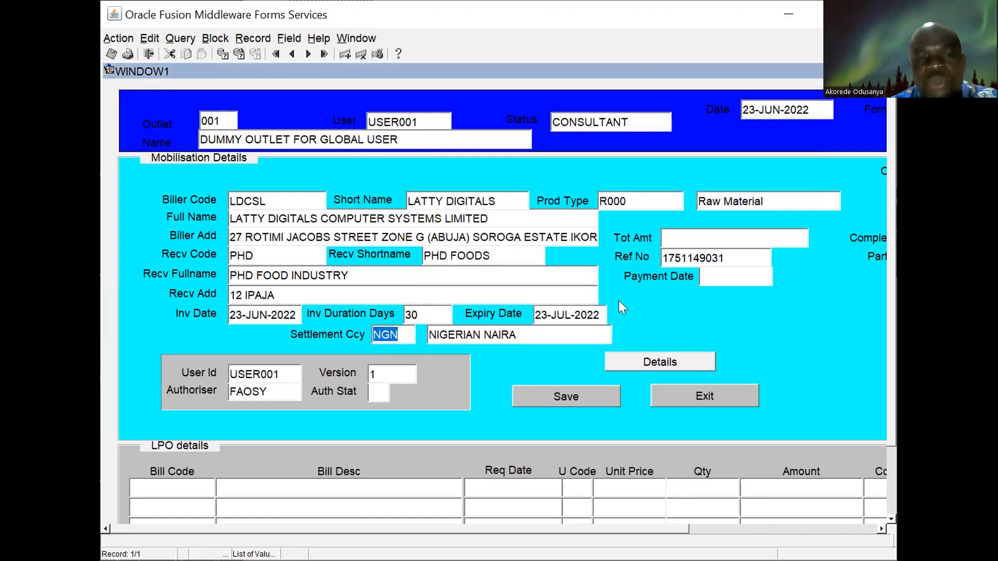
pyautogui.press('Tab')
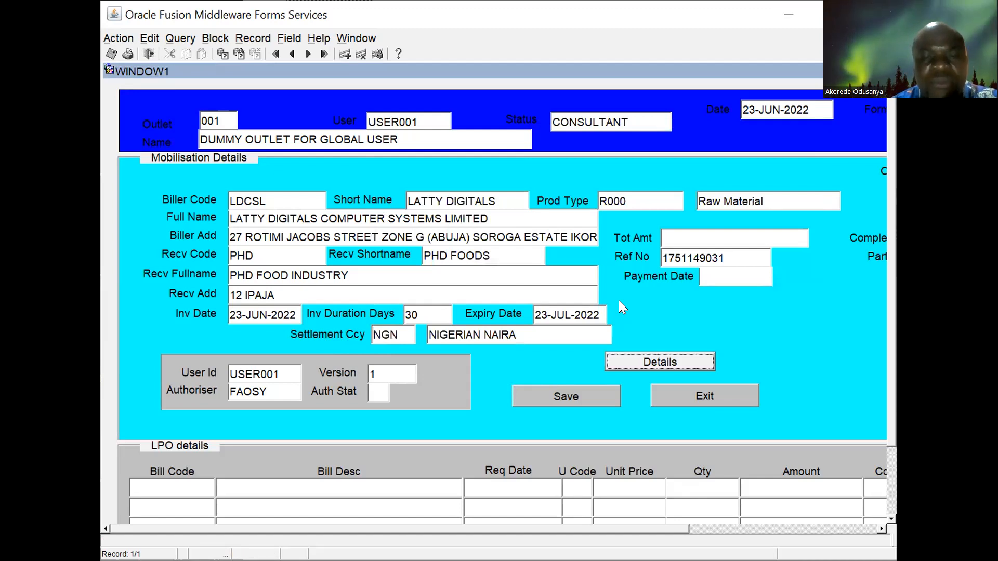
# - Start the first LPO line with bill code RAW004 (raw groundnuts)
pyautogui.click(658, 362)
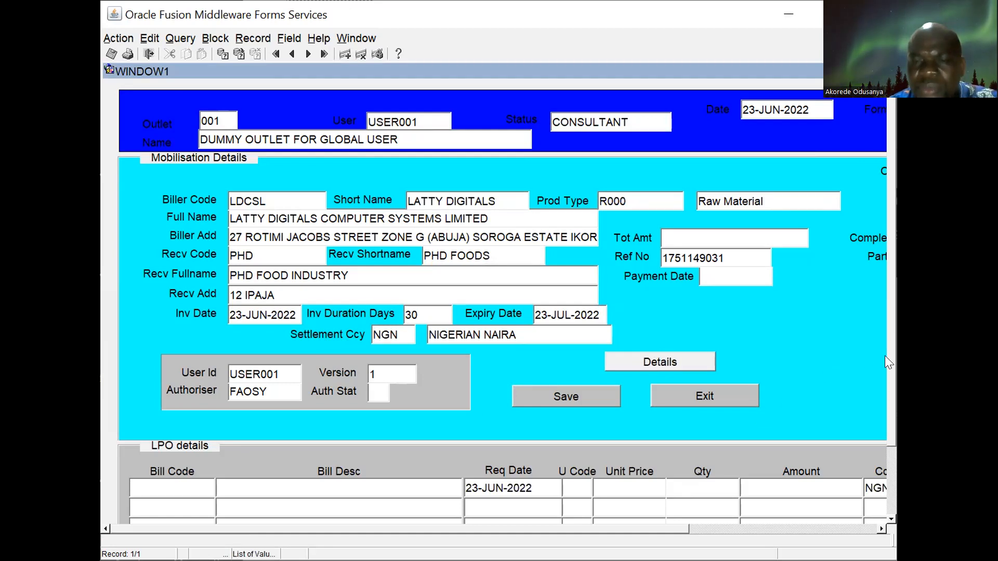
pyautogui.moveTo(888, 361); pyautogui.dragTo(888, 450)
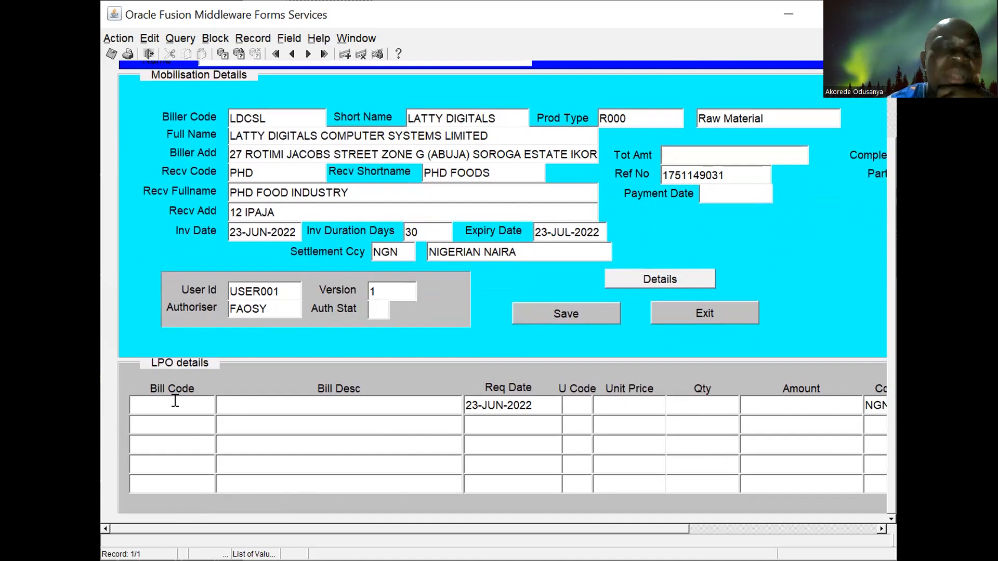
pyautogui.press('F9')
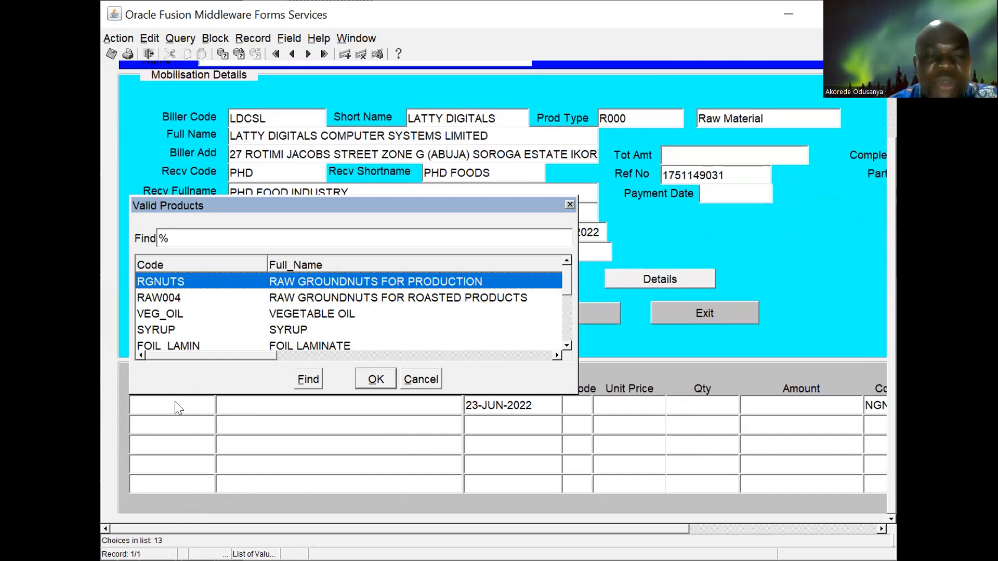
pyautogui.press('Down')
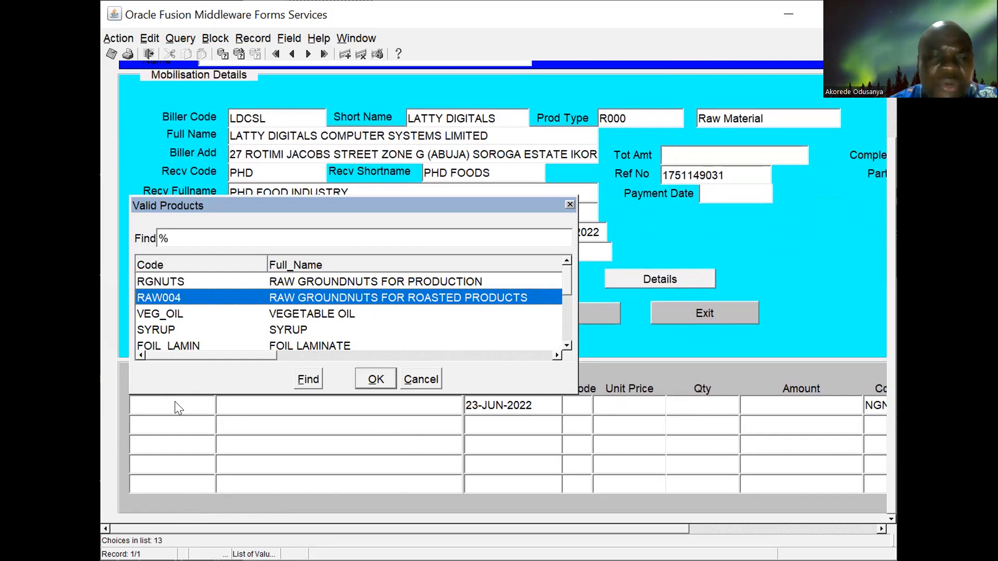
pyautogui.press('Return')
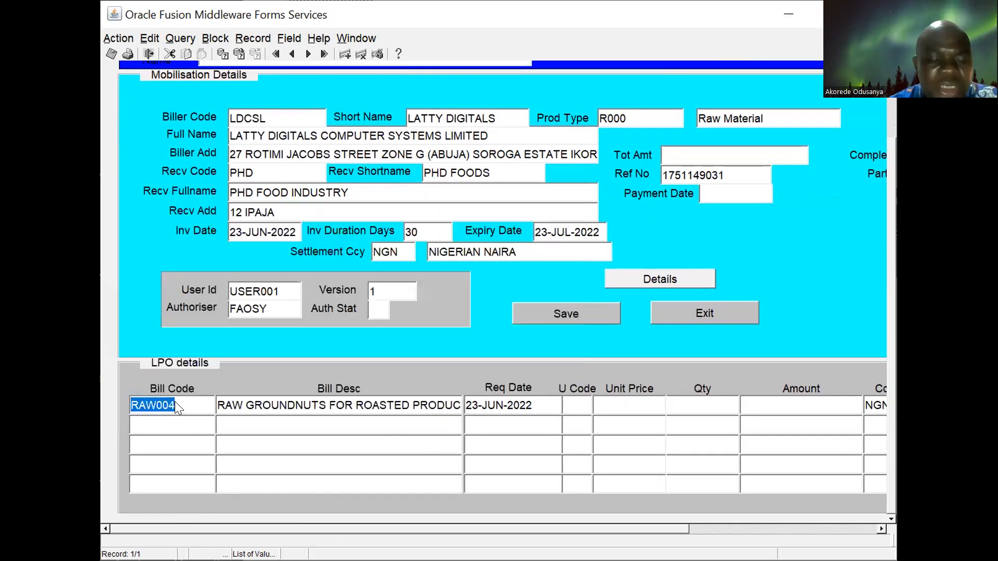
pyautogui.click(175, 401)
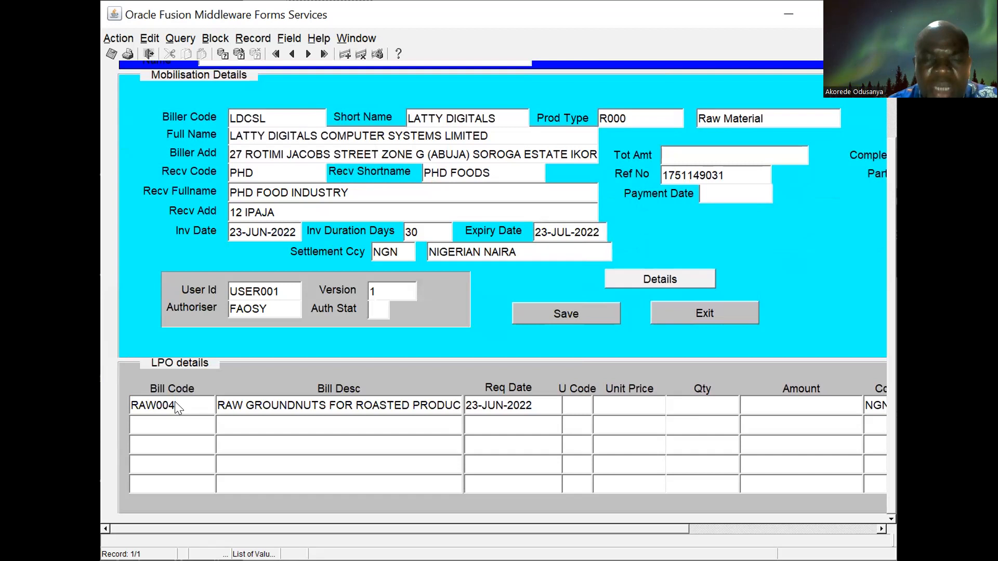
# - Give the groundnuts line unit KILOGRAM, price 900 and quantity 1000, totalling 900,000.00
pyautogui.press('F9')
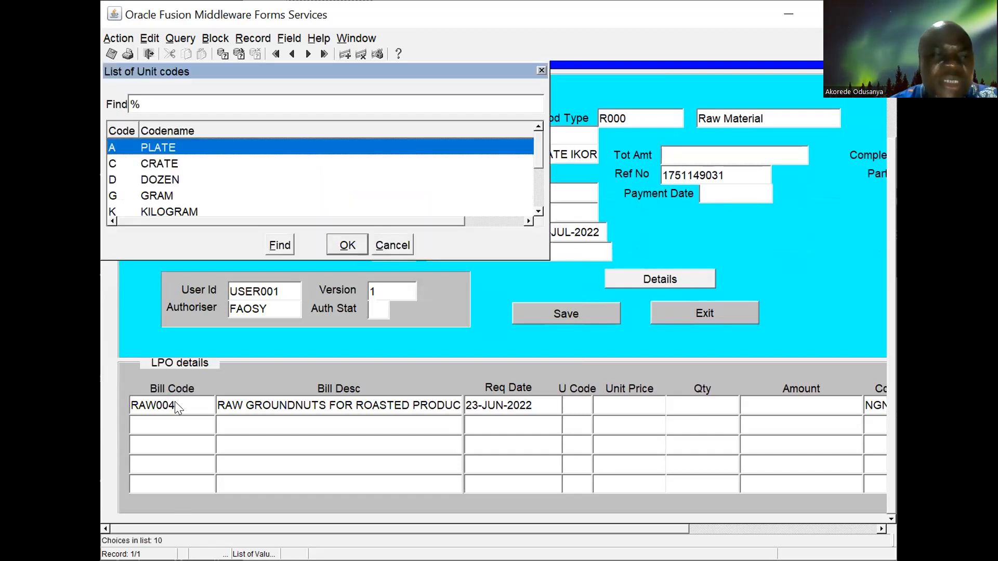
pyautogui.press('Down')
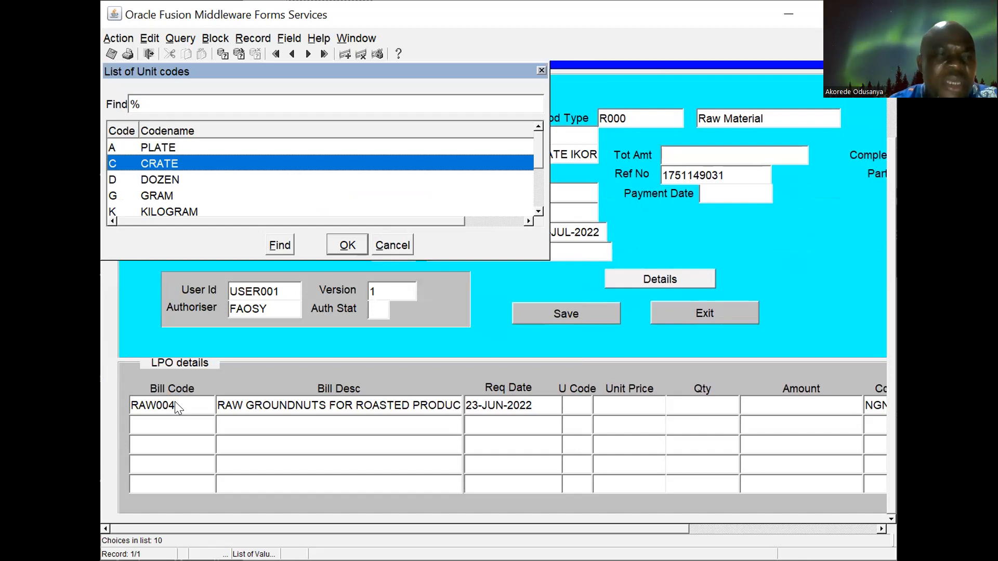
pyautogui.press('Down')
pyautogui.press('Down')
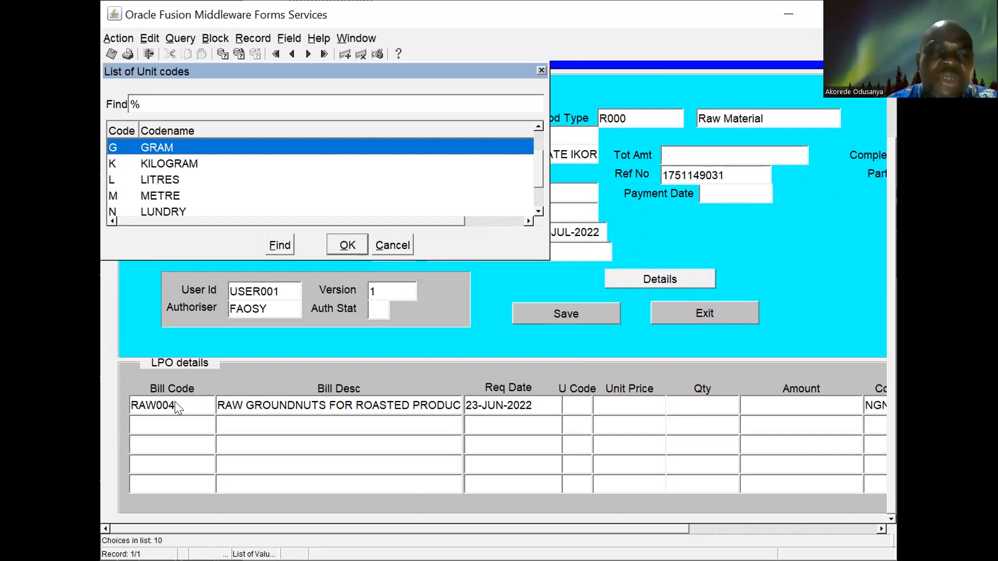
pyautogui.press('Down')
pyautogui.press('Down')
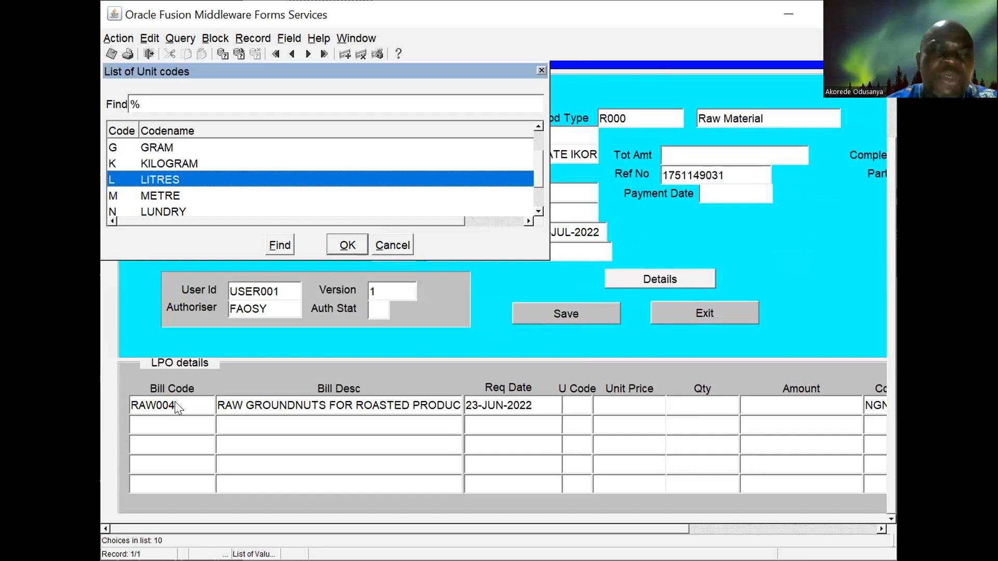
pyautogui.press('Up')
pyautogui.press('Return')
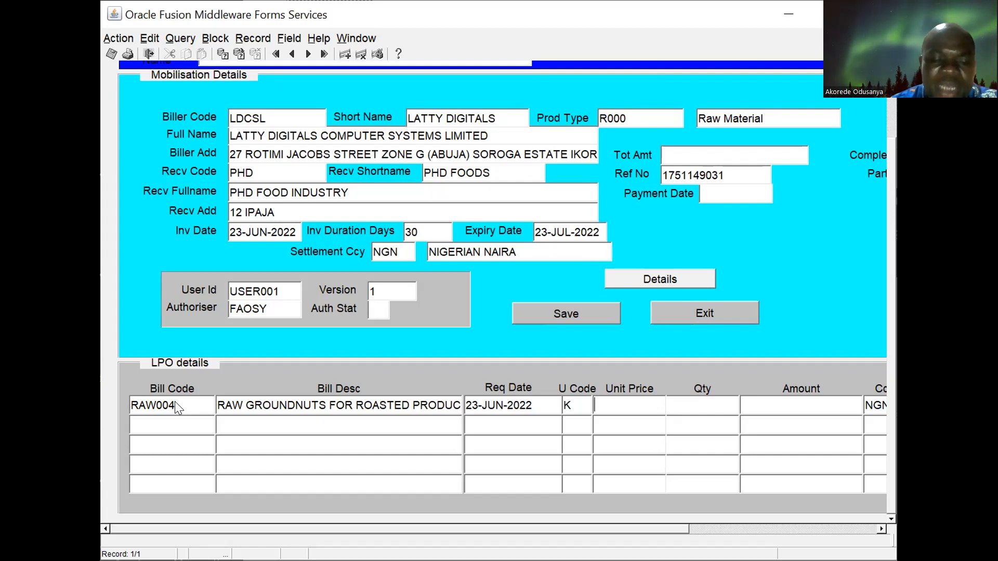
pyautogui.write('900')
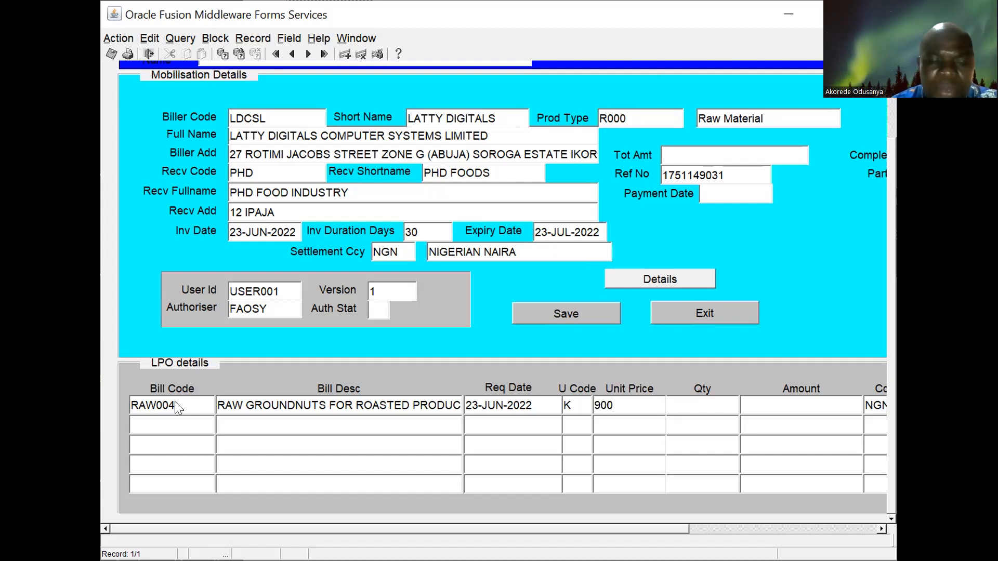
pyautogui.press('Tab')
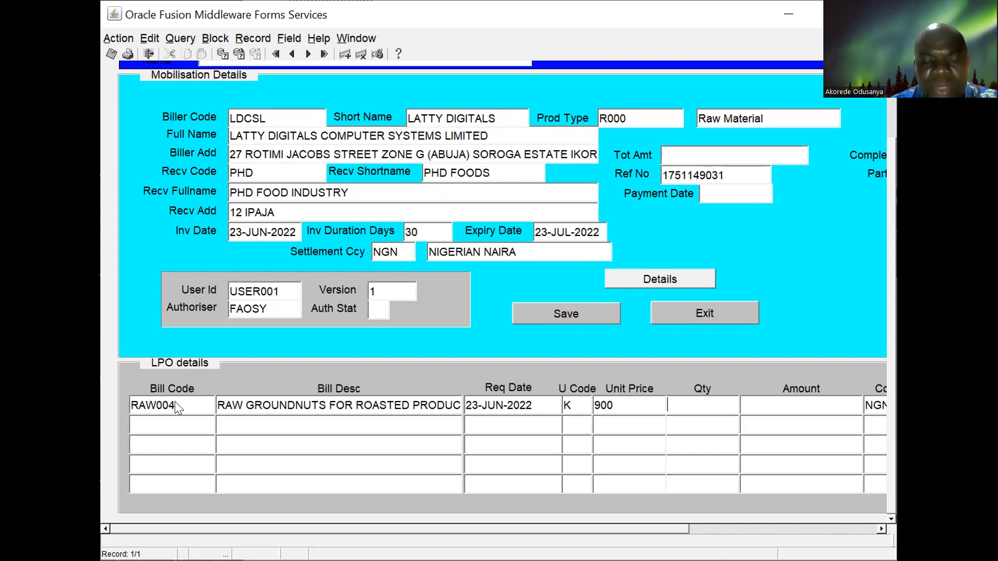
pyautogui.write('1000')
pyautogui.press('Tab')
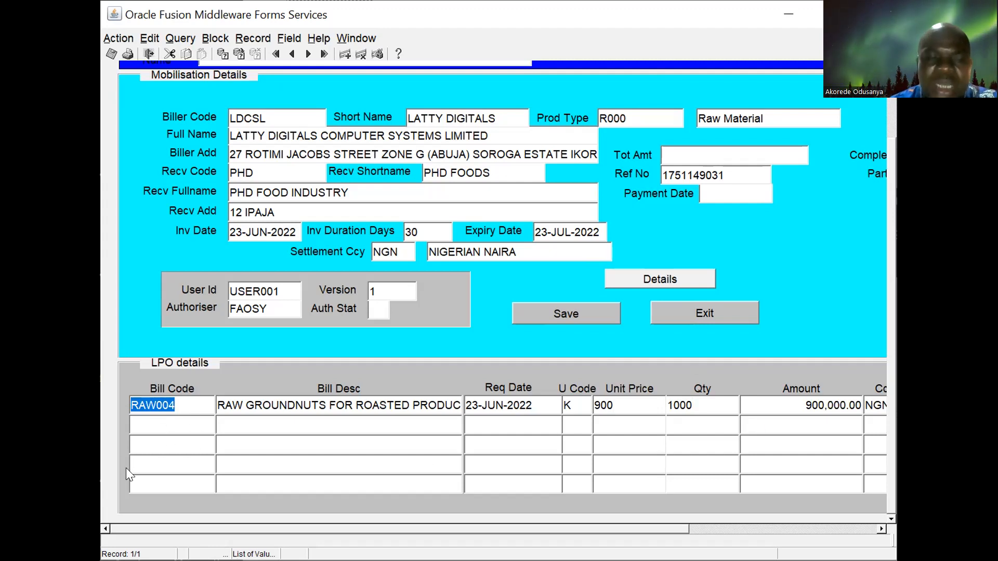
pyautogui.press('Down')
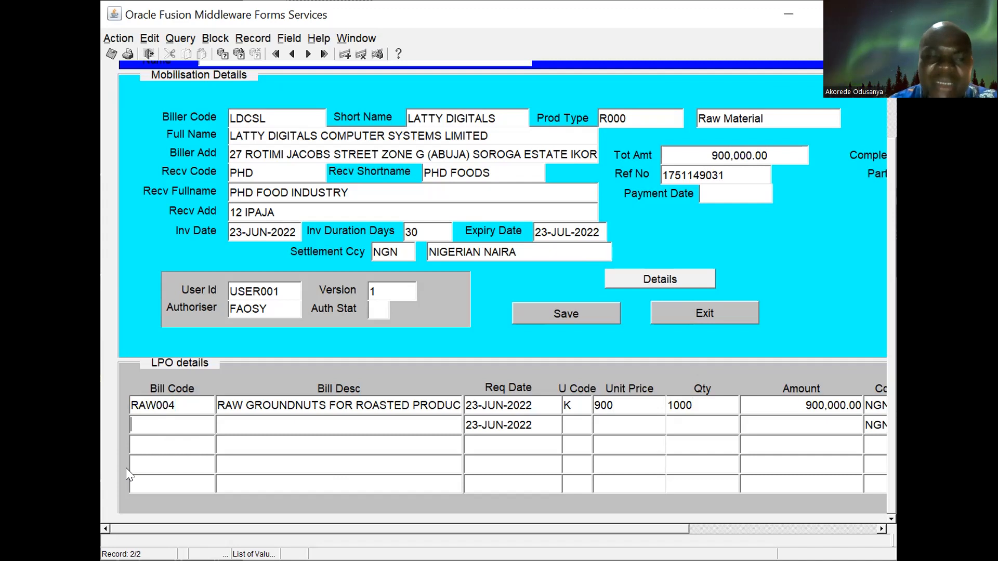
# - Pick CARTON from the Valid Products list as the second line's bill code
pyautogui.hotkey('ctrl', 'l')
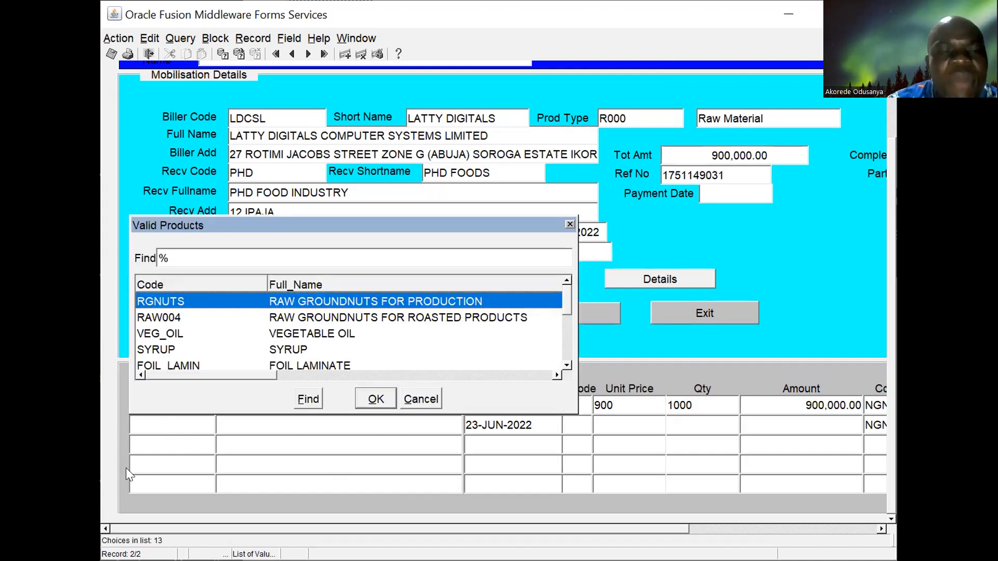
pyautogui.press('Down')
pyautogui.press('Down')
pyautogui.press('Down')
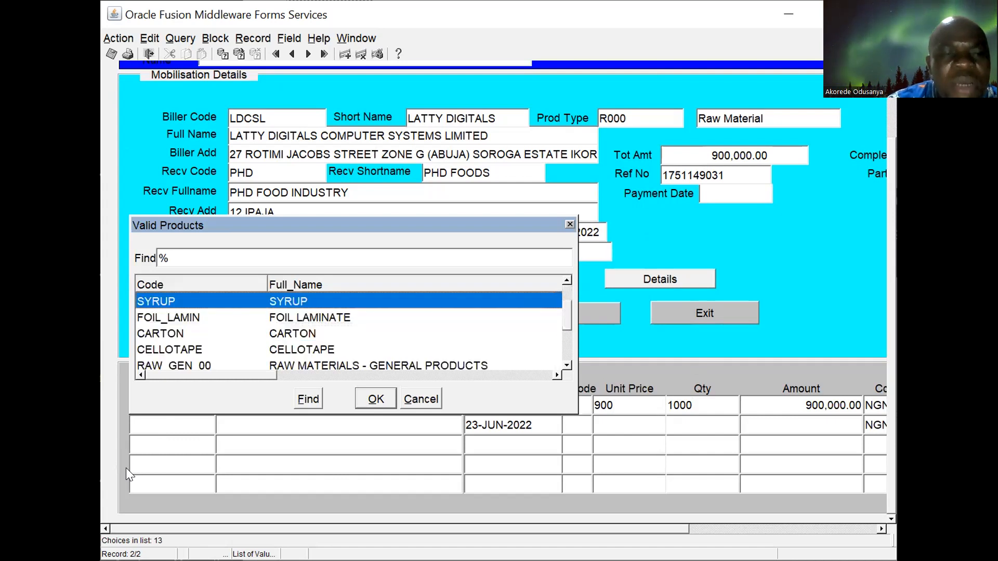
pyautogui.press('Down')
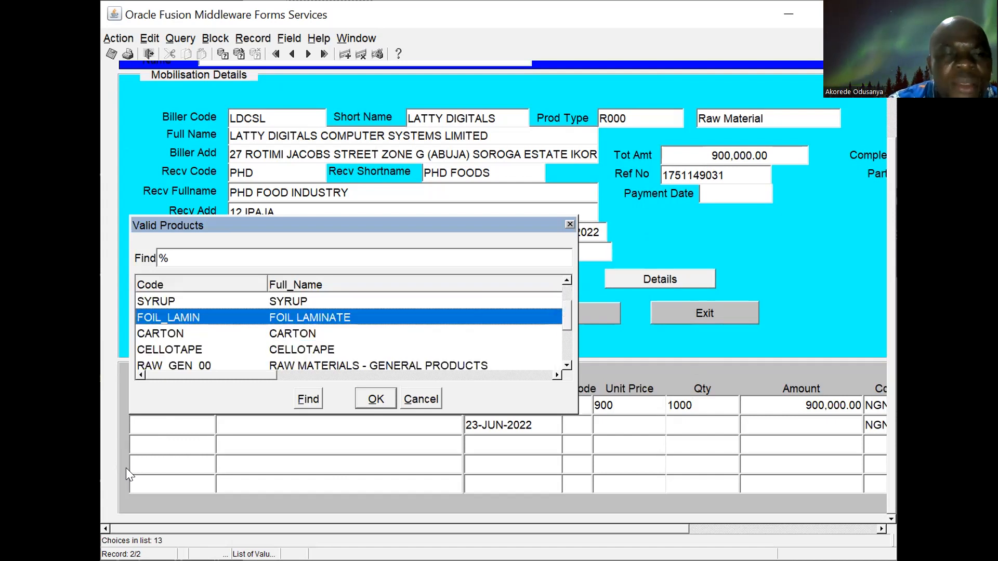
pyautogui.press('Up')
pyautogui.press('Up')
pyautogui.press('Up')
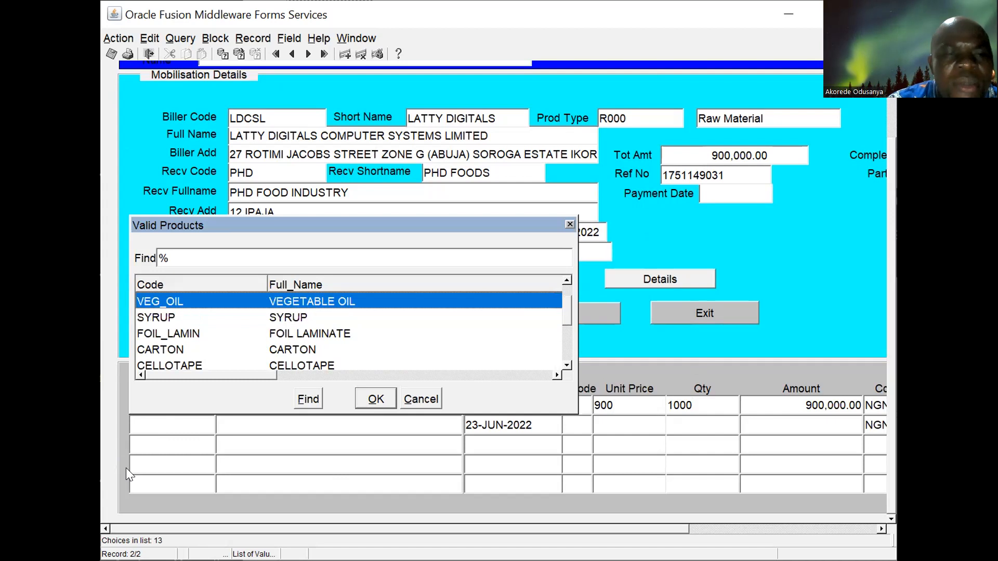
pyautogui.press('Down')
pyautogui.press('Down')
pyautogui.press('Down')
pyautogui.press('Down')
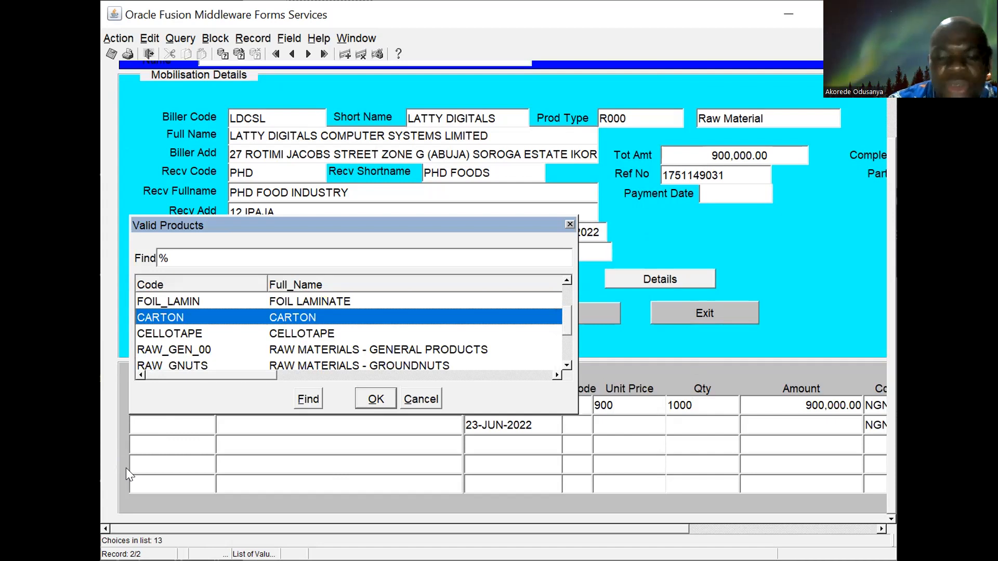
pyautogui.press('Return')
pyautogui.press('Tab')
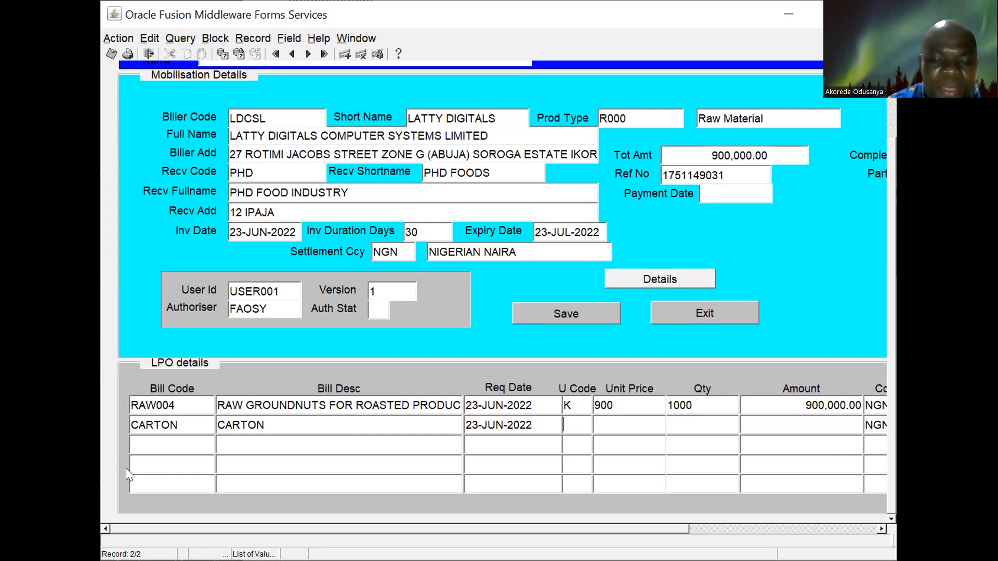
# - Choose unit DOZEN, then enter unit price 100 and quantity 500 on the carton line
pyautogui.press('F9')
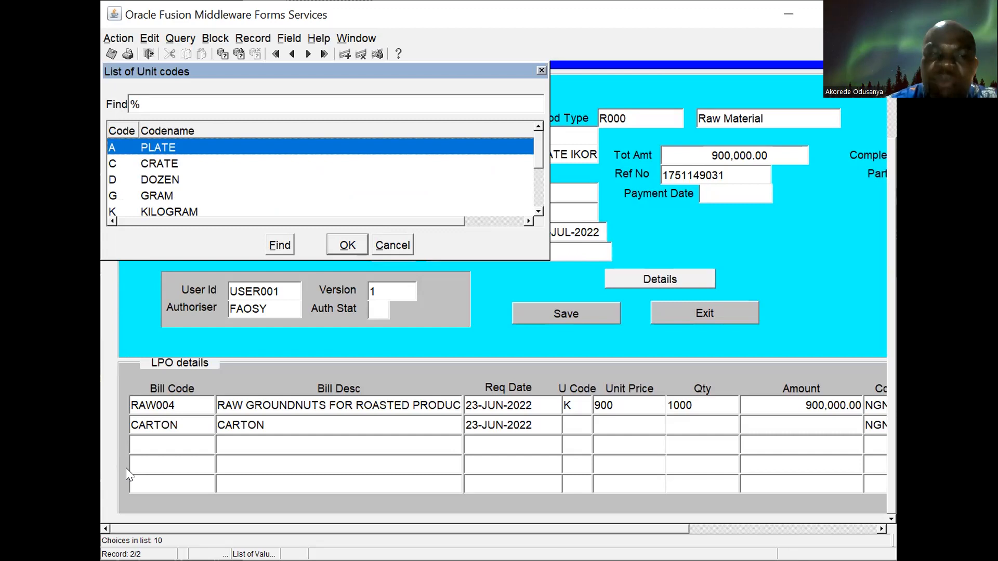
pyautogui.press('Down')
pyautogui.press('Down')
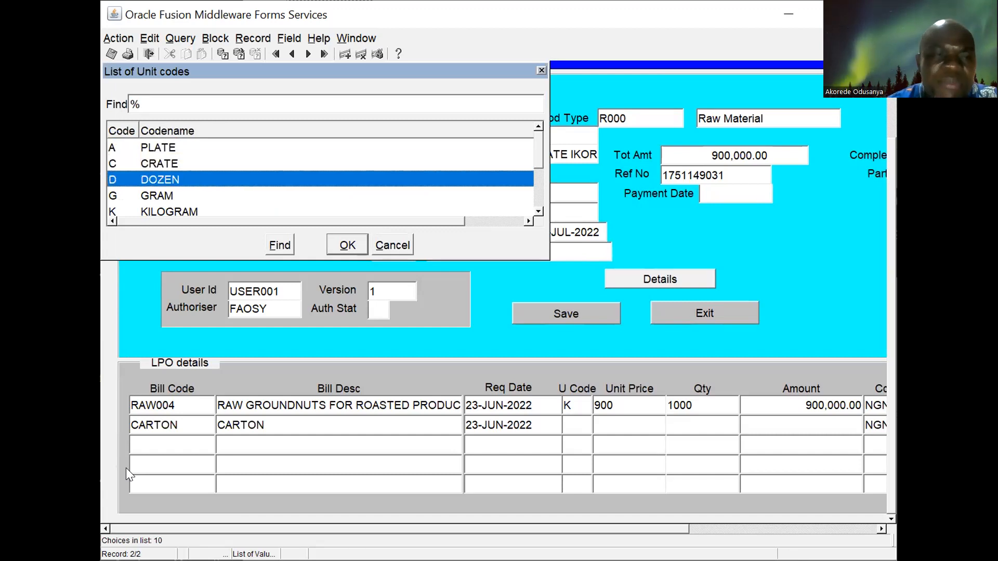
pyautogui.press('Return')
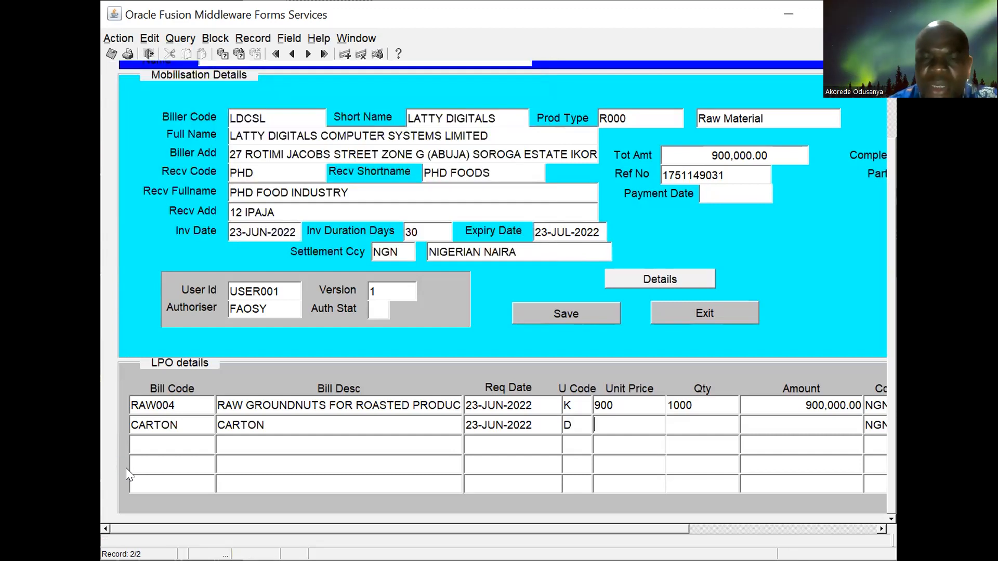
pyautogui.write('1')
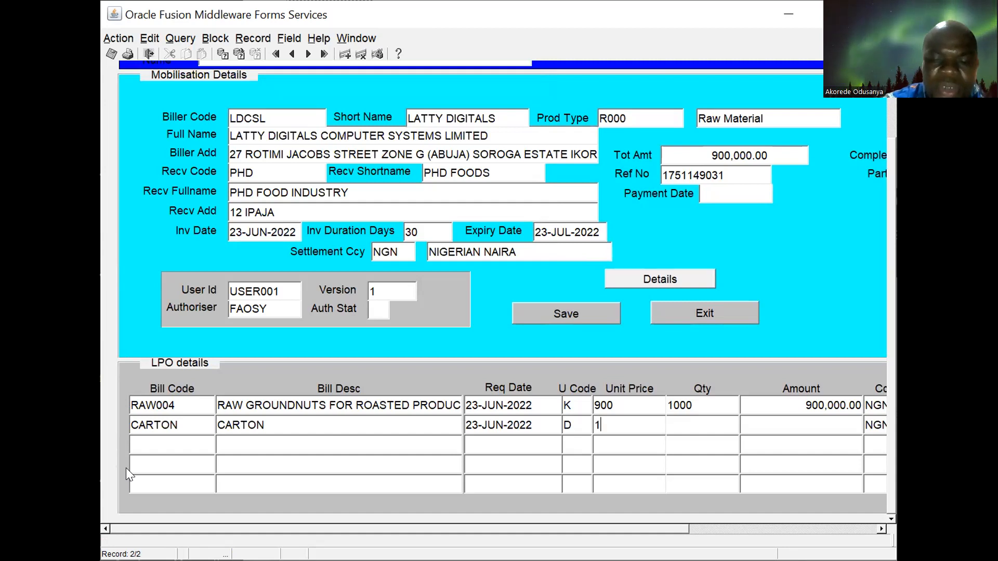
pyautogui.write('00')
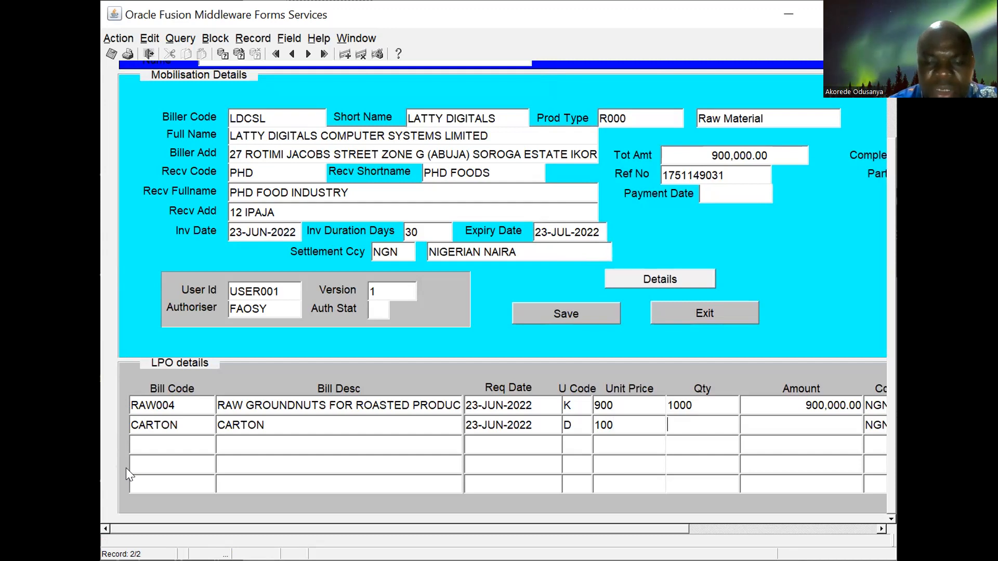
pyautogui.write('5')
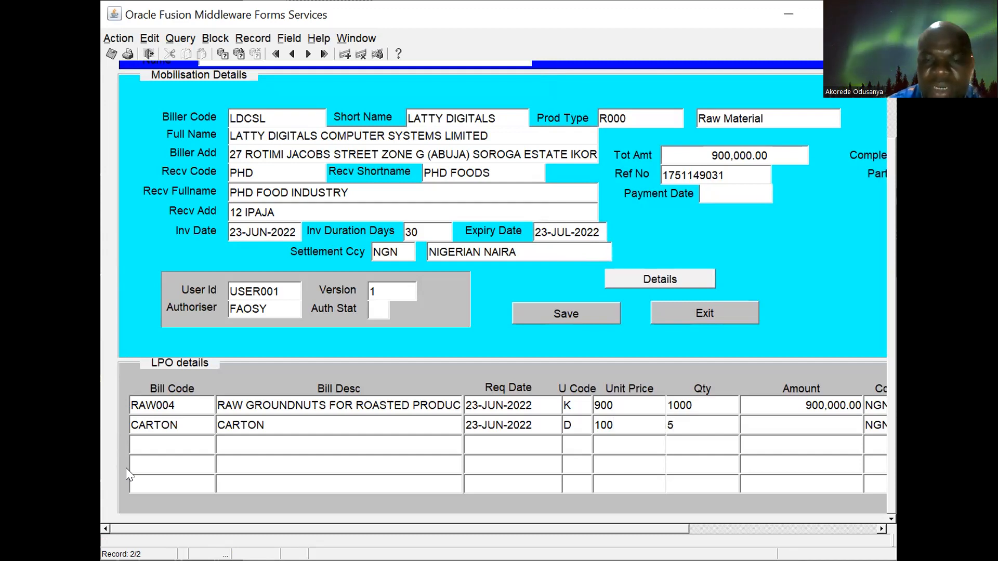
pyautogui.write('00')
pyautogui.press('Tab')
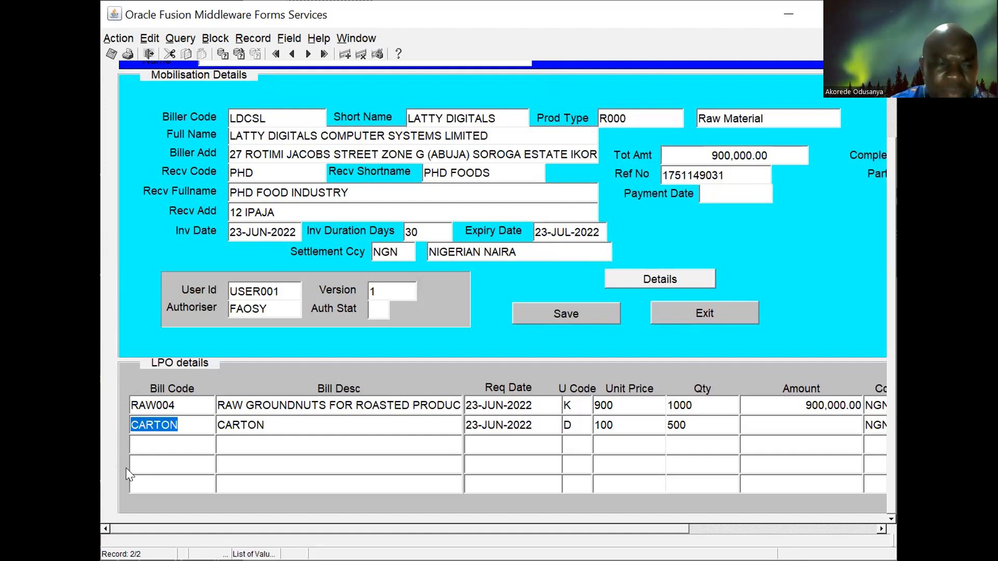
# - Replace the CARTON line's unit code D with U, then begin LPO record 3
pyautogui.press('Tab')
pyautogui.press('Tab')
pyautogui.press('Tab')
pyautogui.press('Tab')
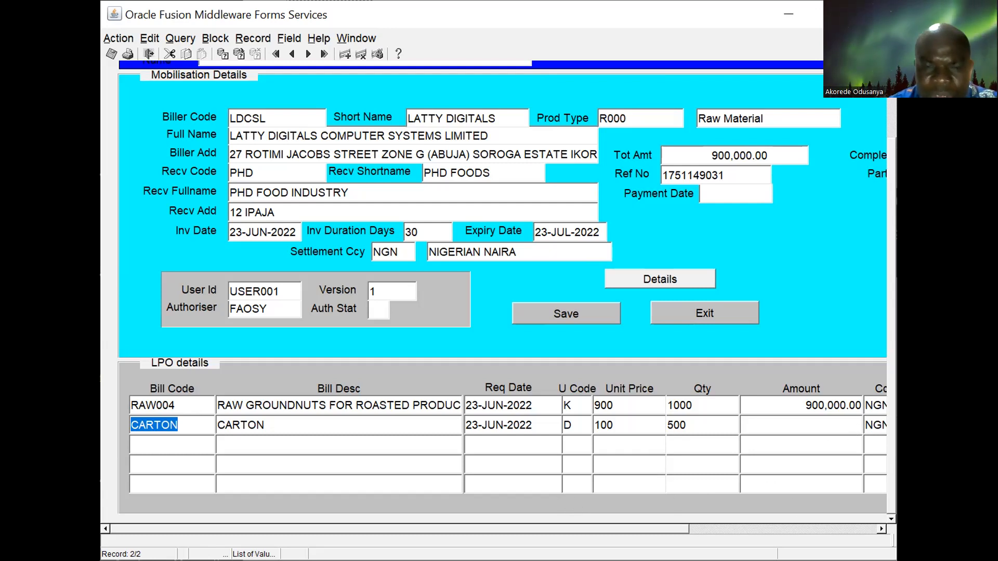
pyautogui.moveTo(609, 526); pyautogui.dragTo(417, 526)
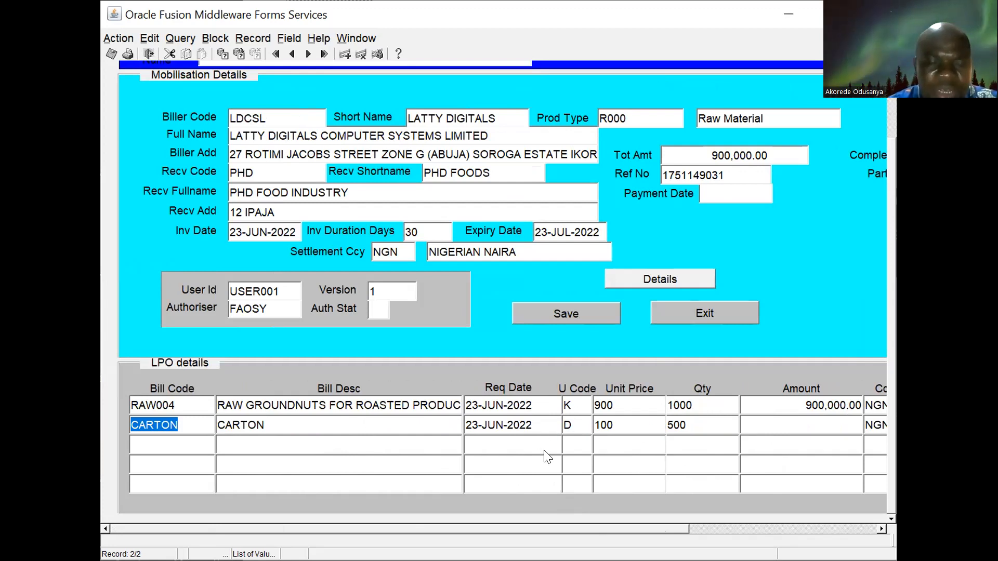
pyautogui.press('Tab')
pyautogui.write('U')
pyautogui.press('Tab')
pyautogui.press('Tab')
pyautogui.press('Tab')
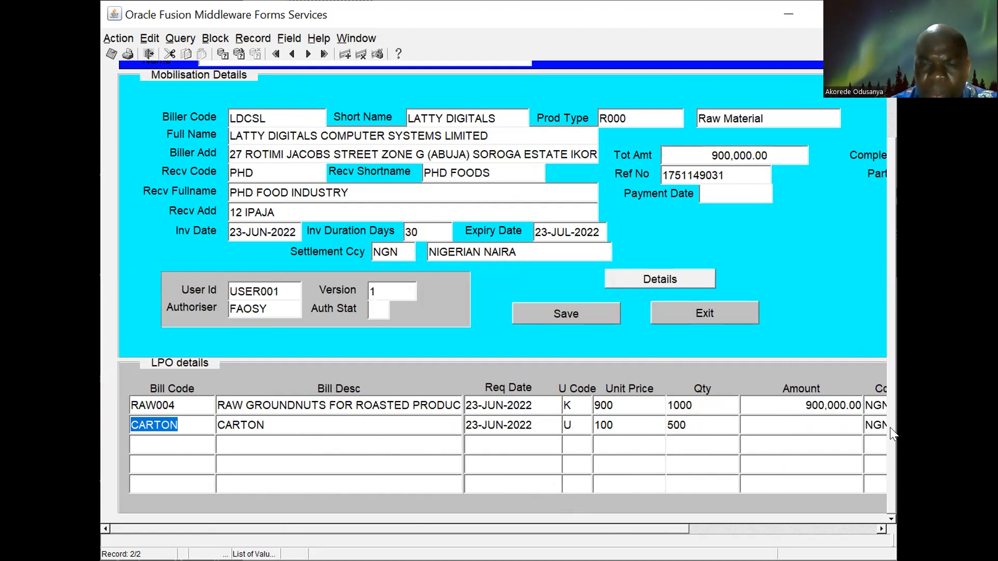
pyautogui.press('Down')
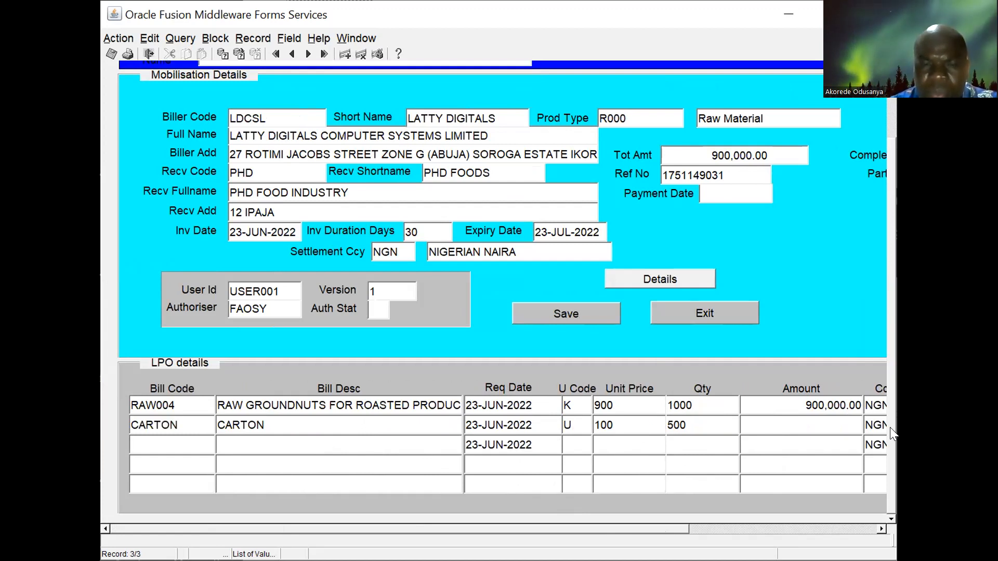
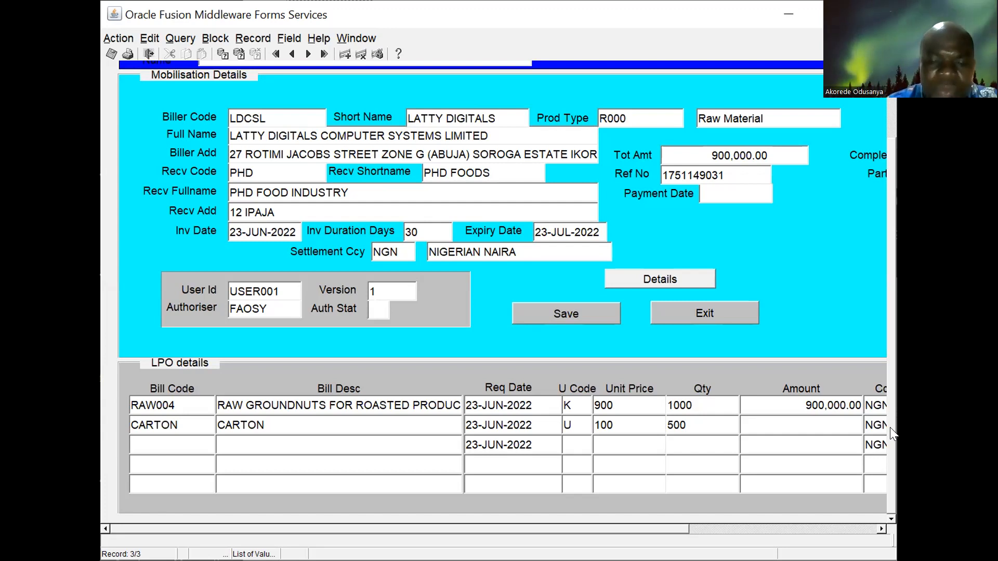
# - Add a SYRUP line from Valid Products with unit code U, price 20 and quantity 100
pyautogui.press('F9')
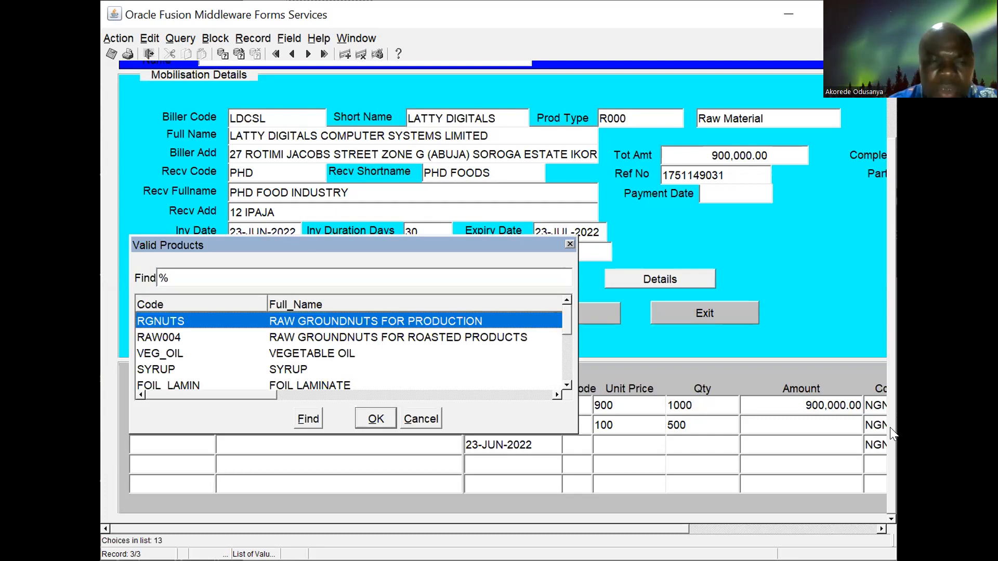
pyautogui.press('Down')
pyautogui.press('Down')
pyautogui.press('Down')
pyautogui.press('Return')
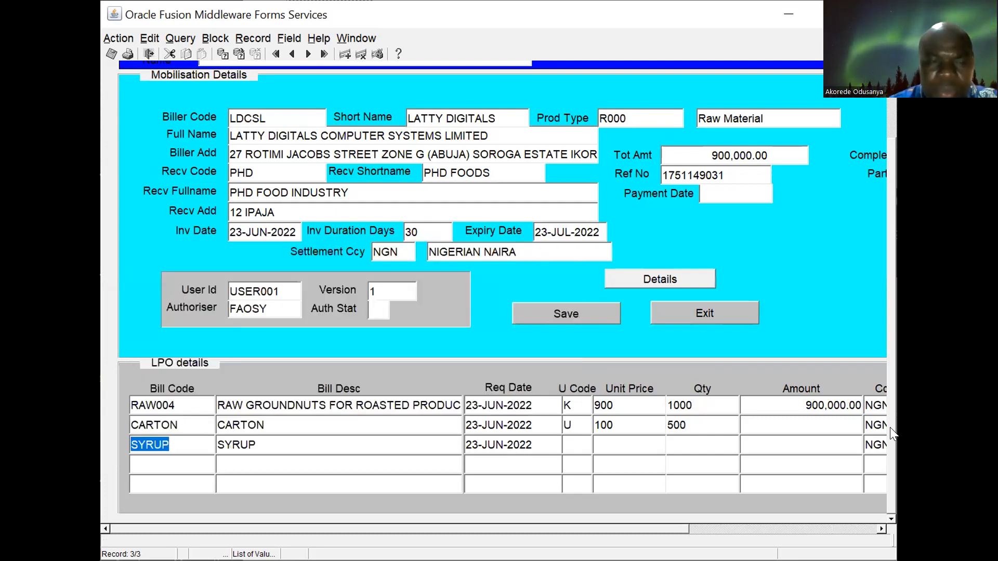
pyautogui.write('U')
pyautogui.press('Tab')
pyautogui.write('20')
pyautogui.press('Tab')
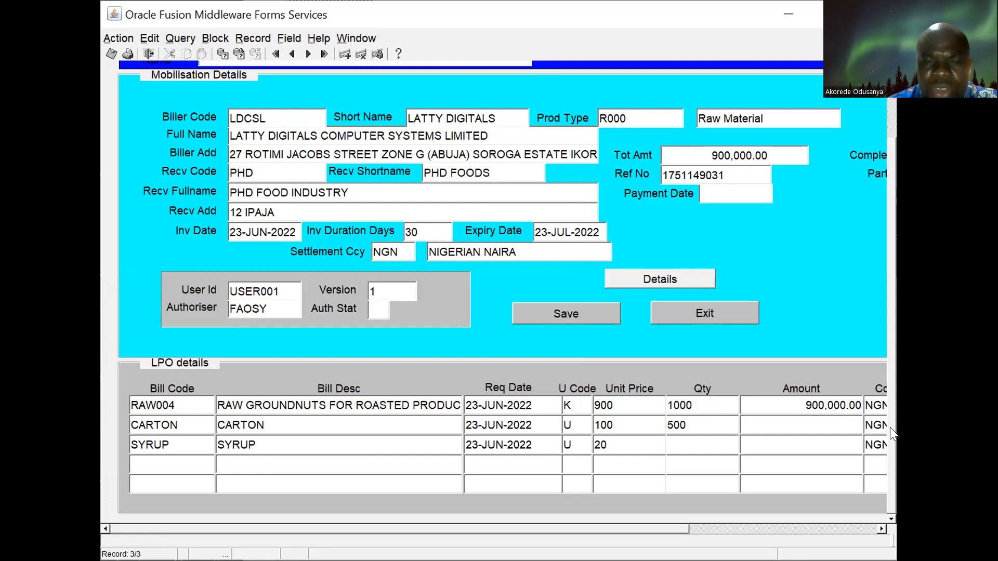
pyautogui.write('100')
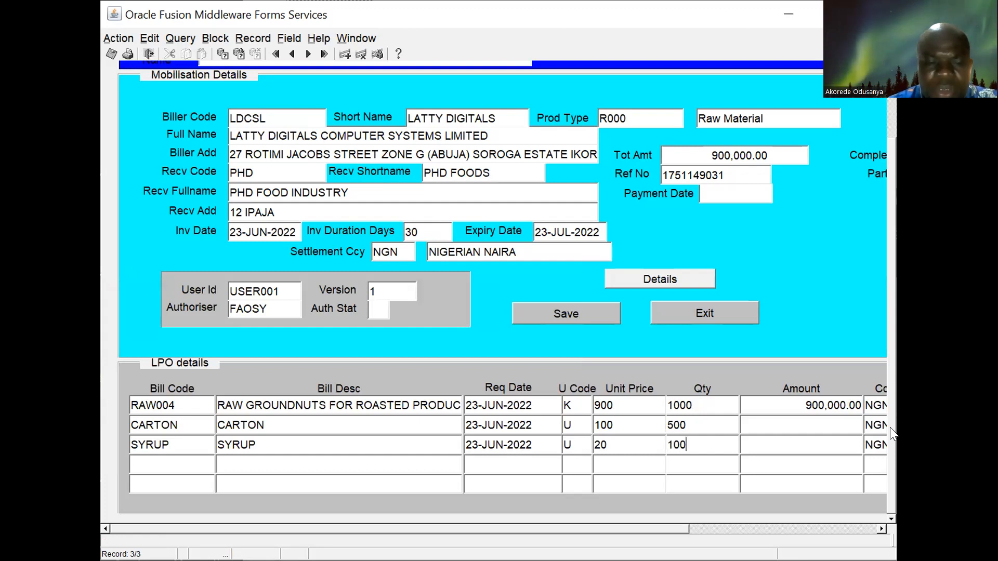
pyautogui.press('Tab')
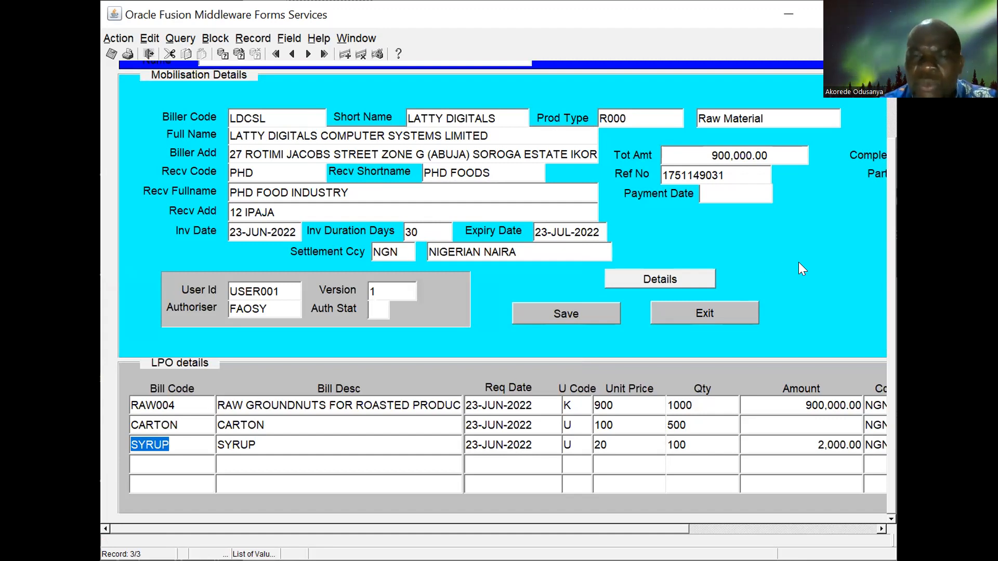
# - Save the LPO, acknowledge the un-authorised and invoice-created messages, and exit the form
pyautogui.click(576, 309)
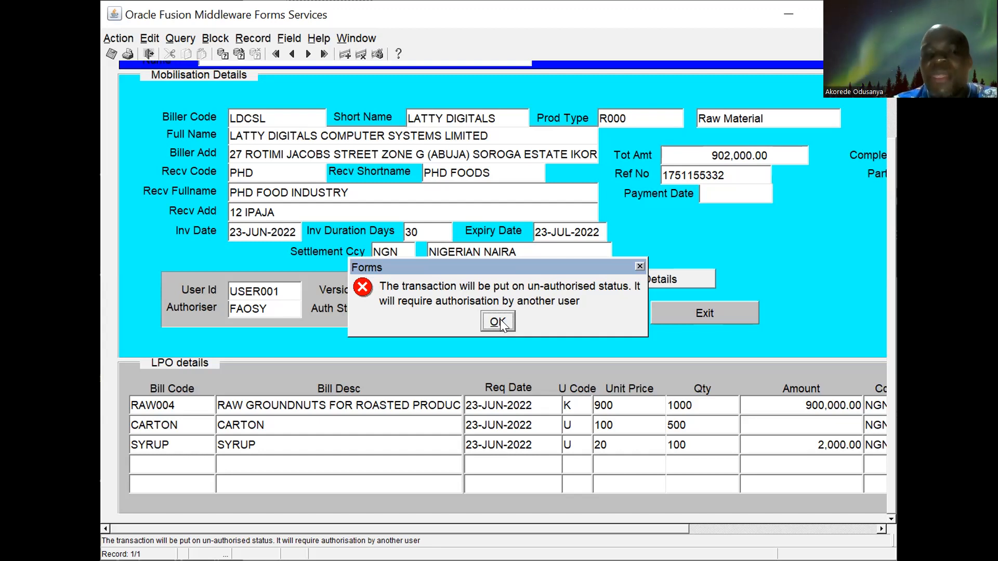
pyautogui.click(498, 322)
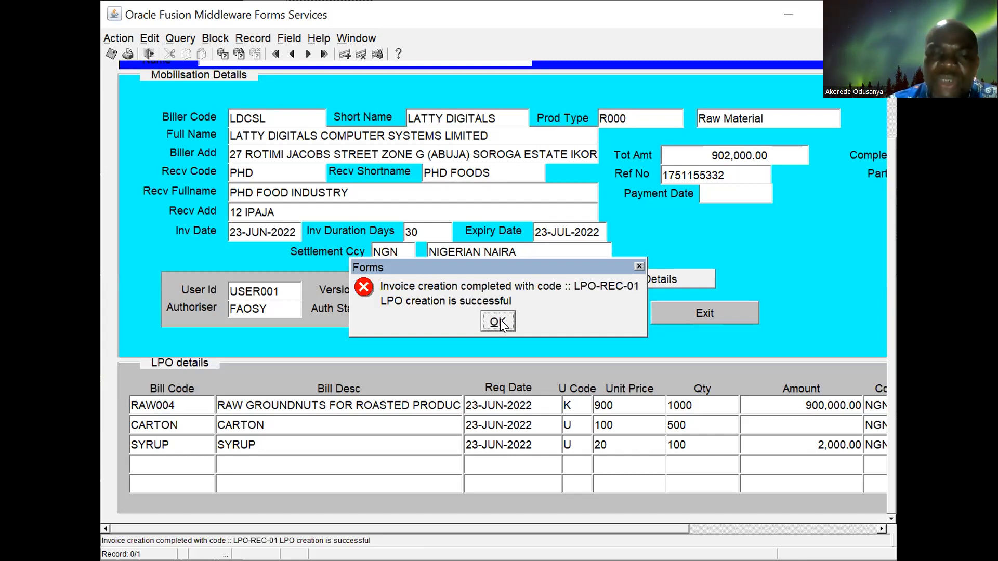
pyautogui.click(499, 322)
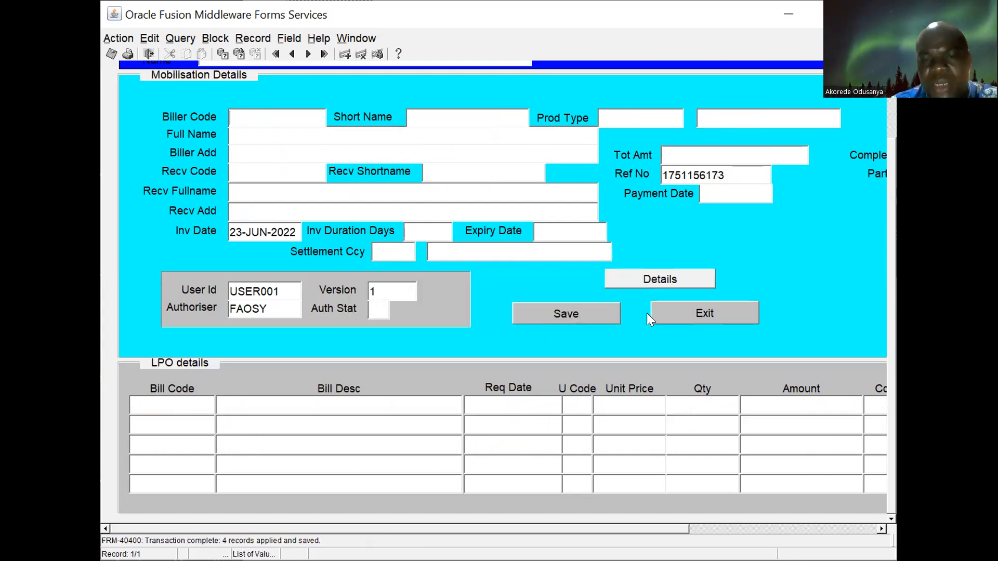
pyautogui.click(676, 316)
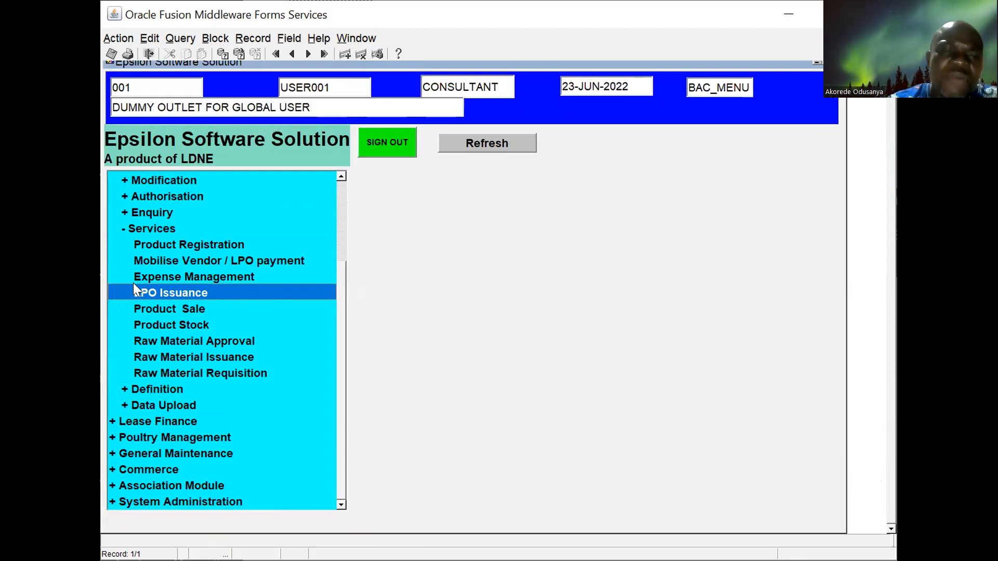
# - Open the LPO form under the Authorisation group
pyautogui.click(120, 230)
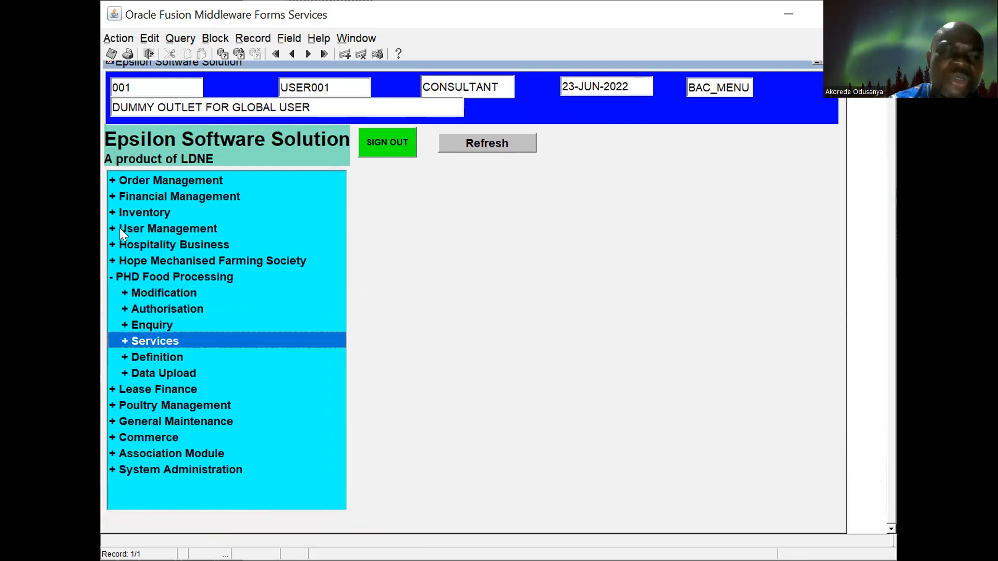
pyautogui.click(122, 307)
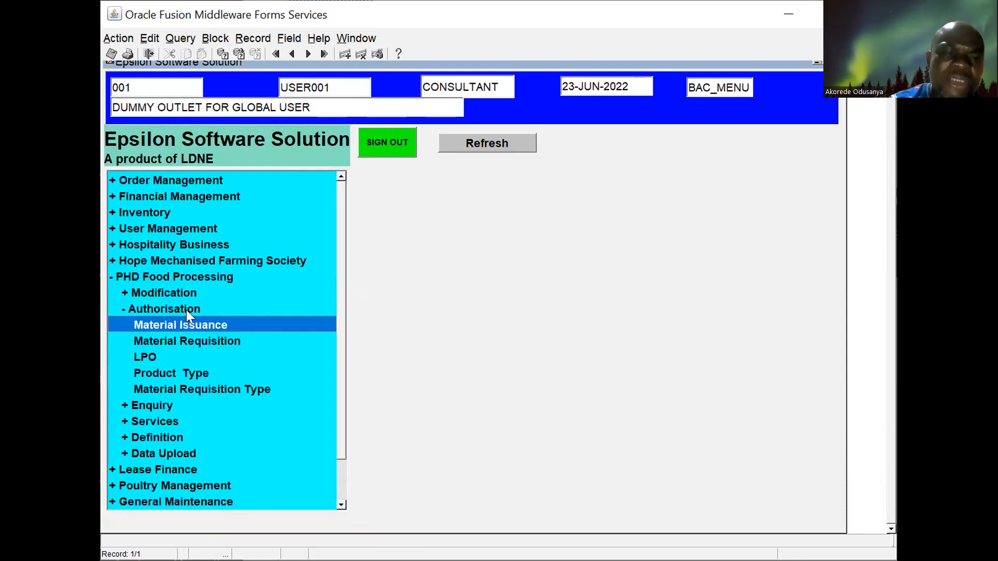
pyautogui.doubleClick(144, 355)
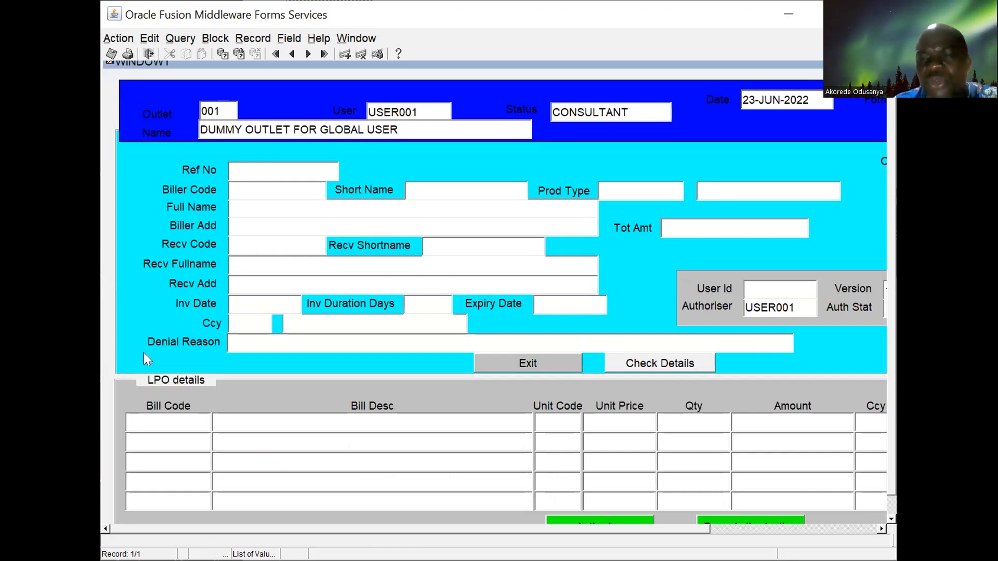
# - Load the newest unauthorised LPO reference from the Ref No list
pyautogui.press('F9')
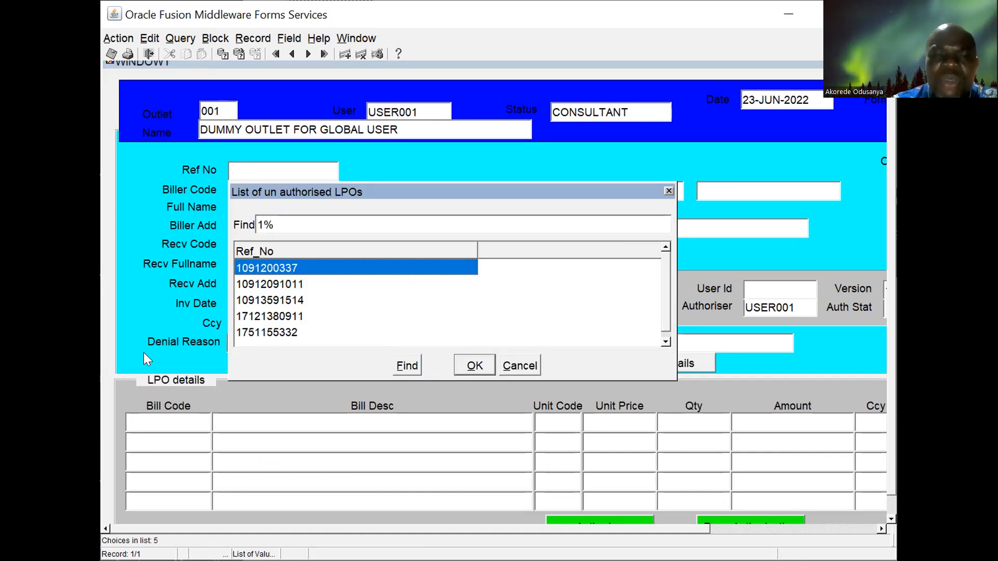
pyautogui.press('Down')
pyautogui.press('Down')
pyautogui.press('Down')
pyautogui.press('Down')
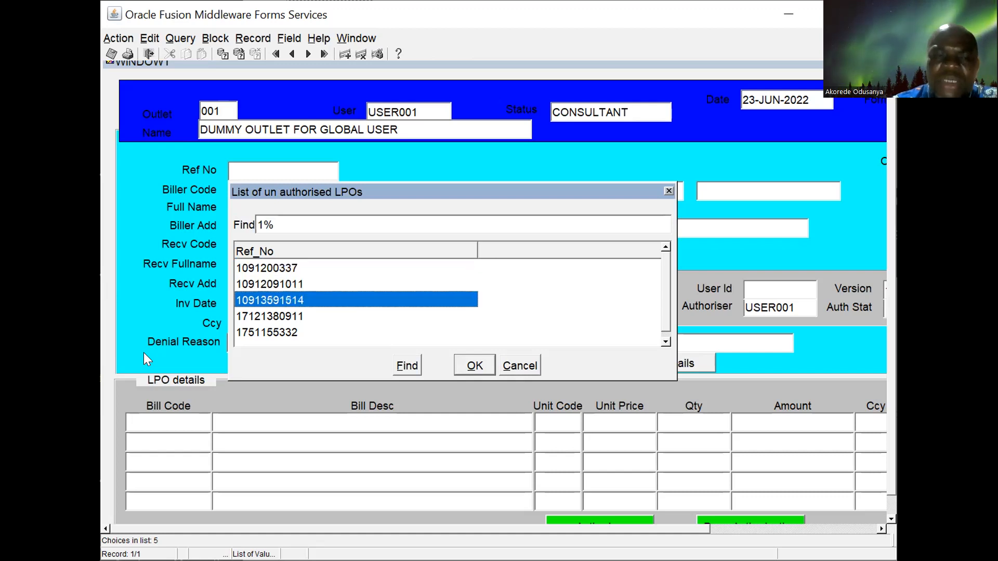
pyautogui.press('Return')
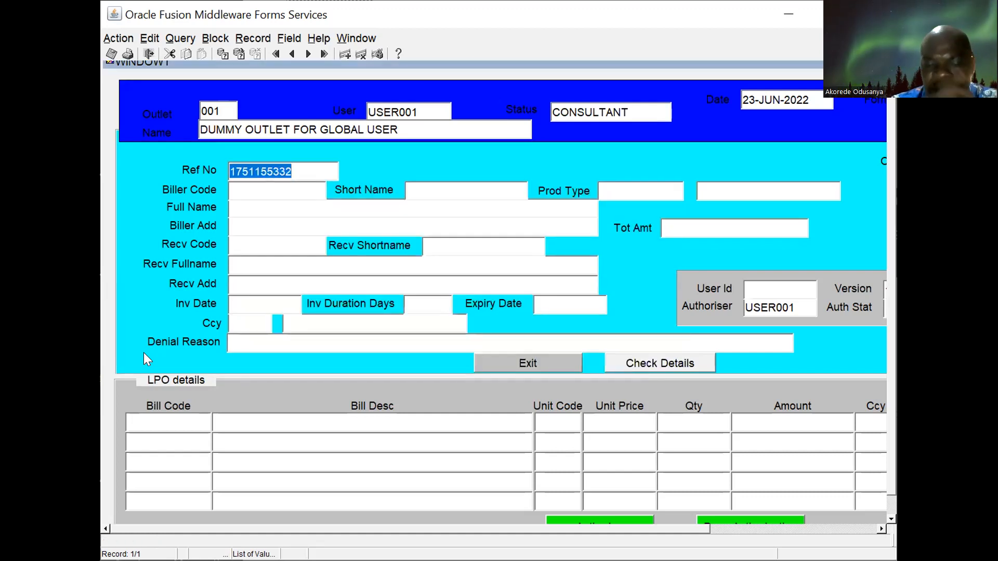
pyautogui.press('Tab')
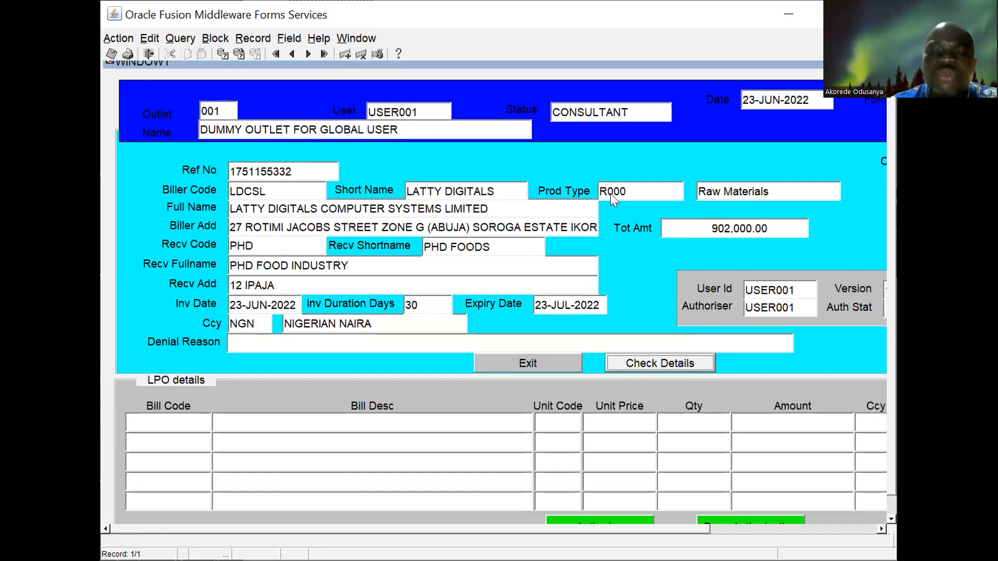
# - Load the LPO's item lines and attempt to authorise it
pyautogui.click(659, 363)
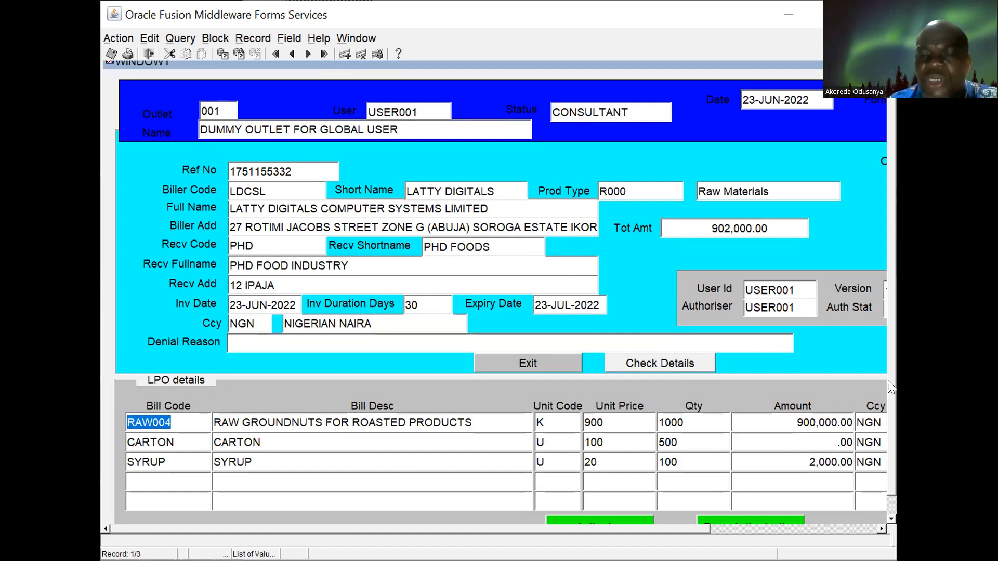
pyautogui.scroll(-1, 893, 416)
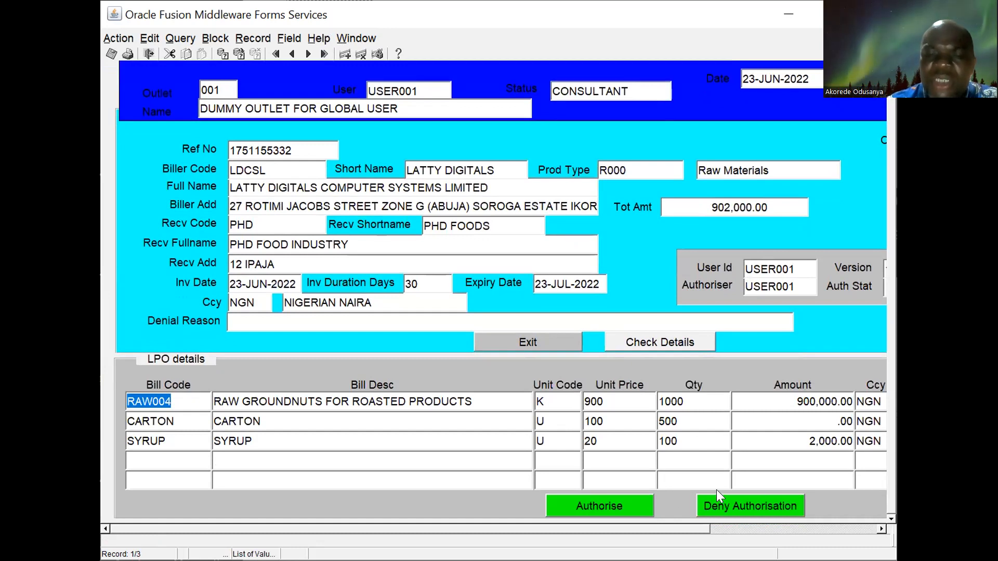
pyautogui.click(595, 506)
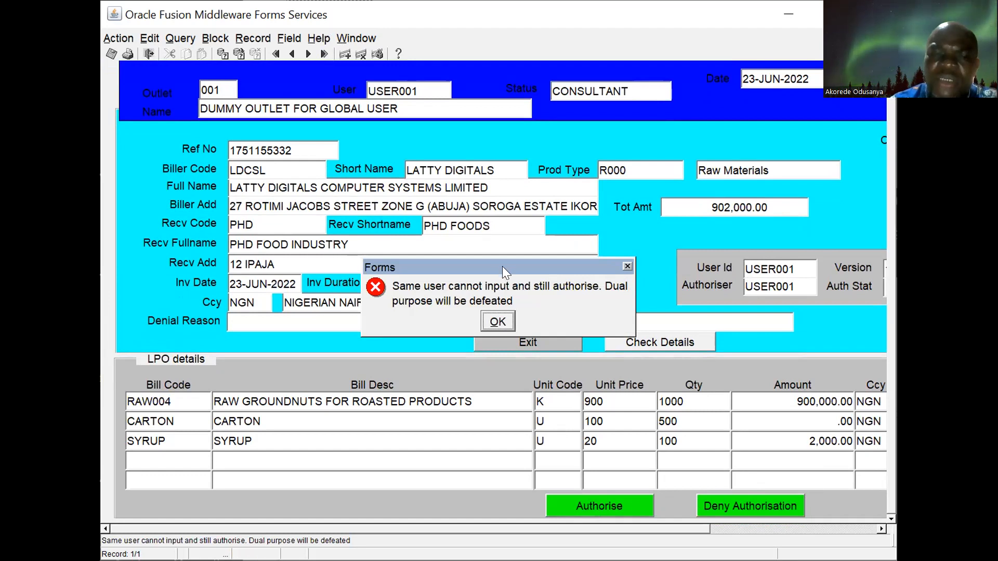
# - Dismiss the same-user authorisation error, close the form and sign out
pyautogui.click(499, 321)
pyautogui.click(496, 322)
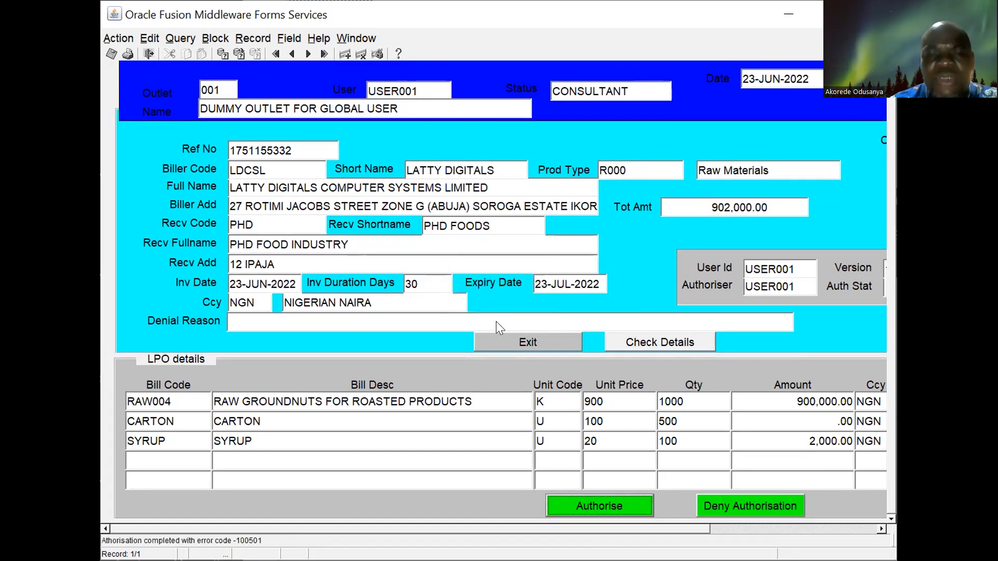
pyautogui.click(541, 342)
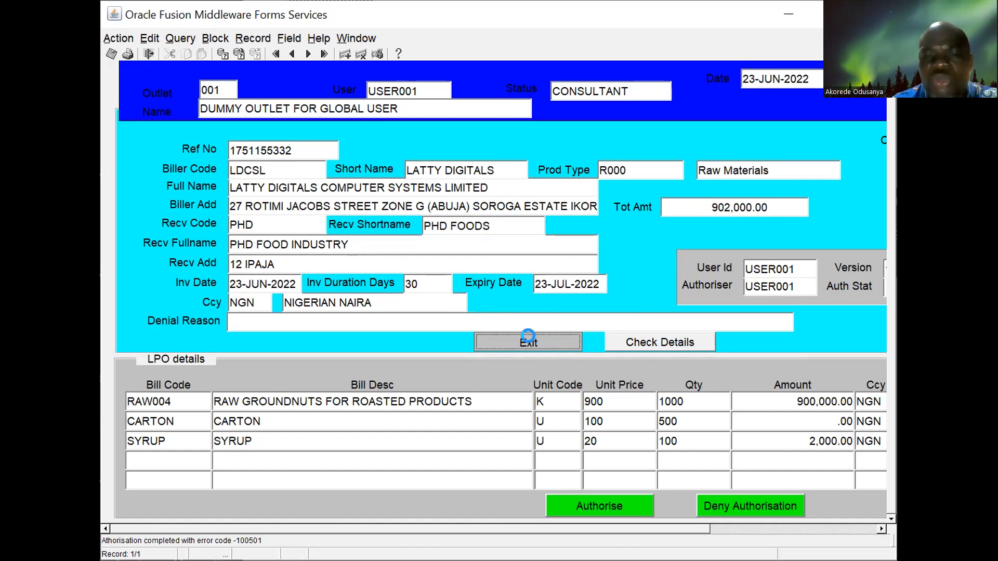
pyautogui.click(387, 137)
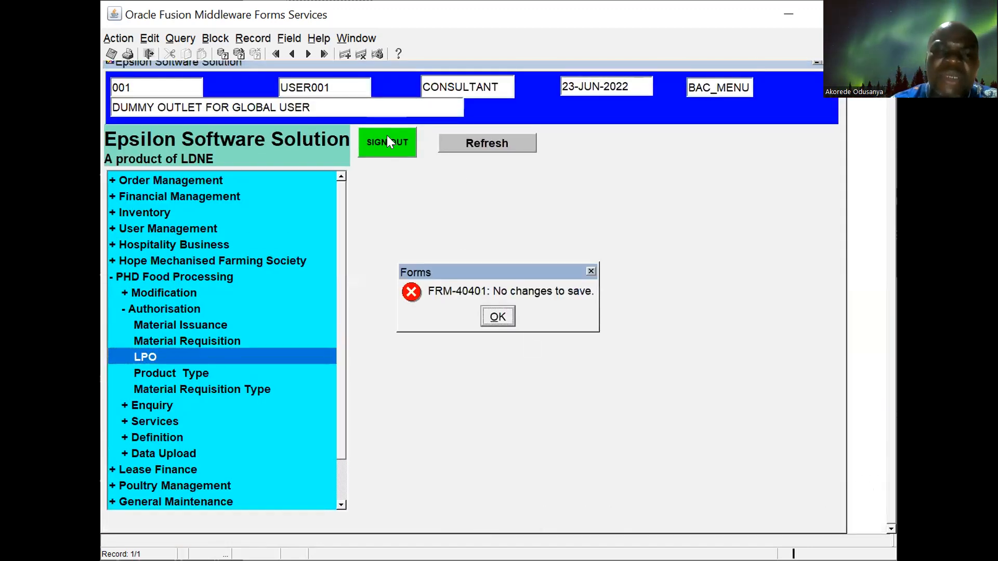
# - Log back in at outlet 001 with the authorising user's ID and password
pyautogui.click(498, 315)
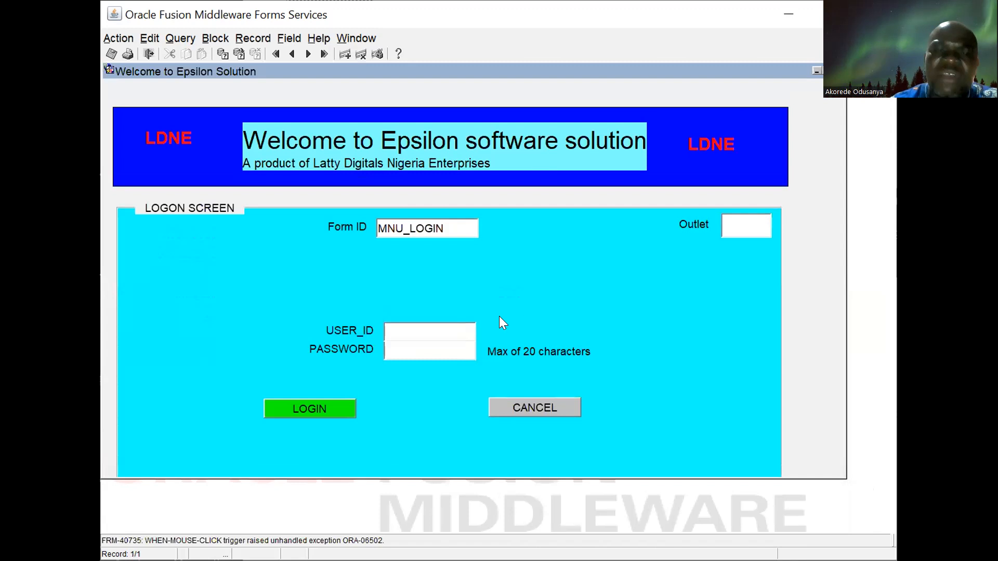
pyautogui.write('001')
pyautogui.press('Tab')
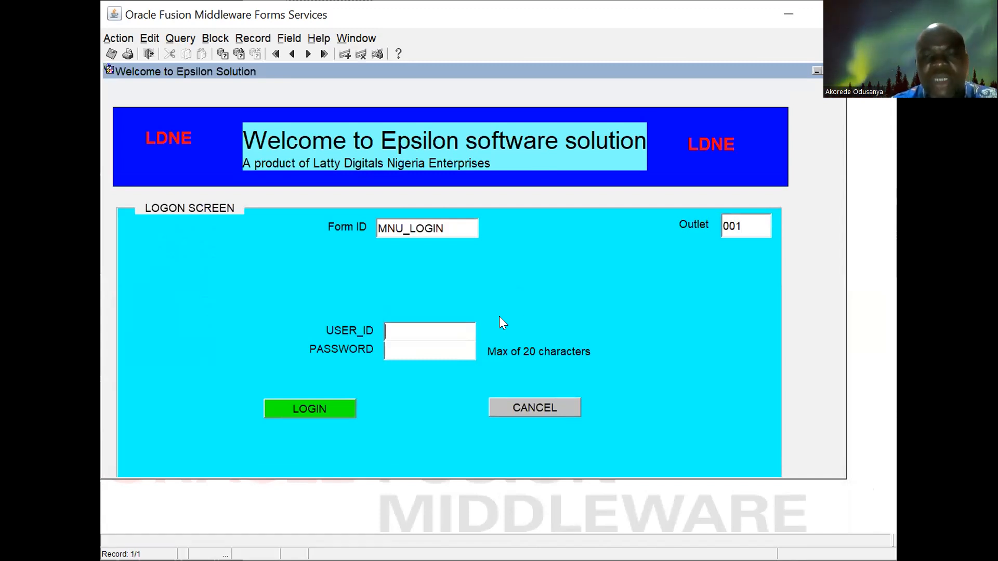
pyautogui.write('FAOSY')
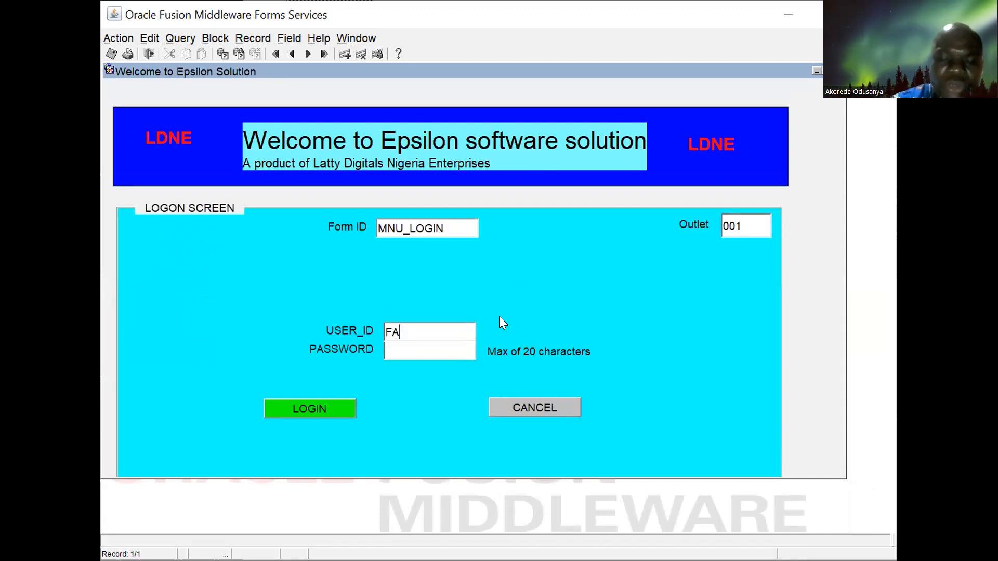
pyautogui.press('Tab')
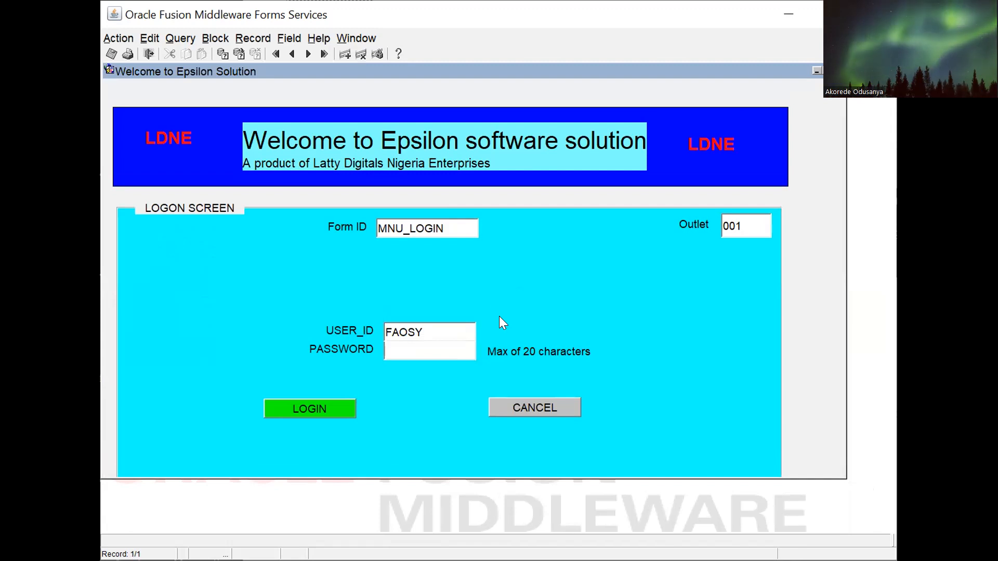
pyautogui.write('*******')
pyautogui.press('Tab')
pyautogui.click(322, 408)
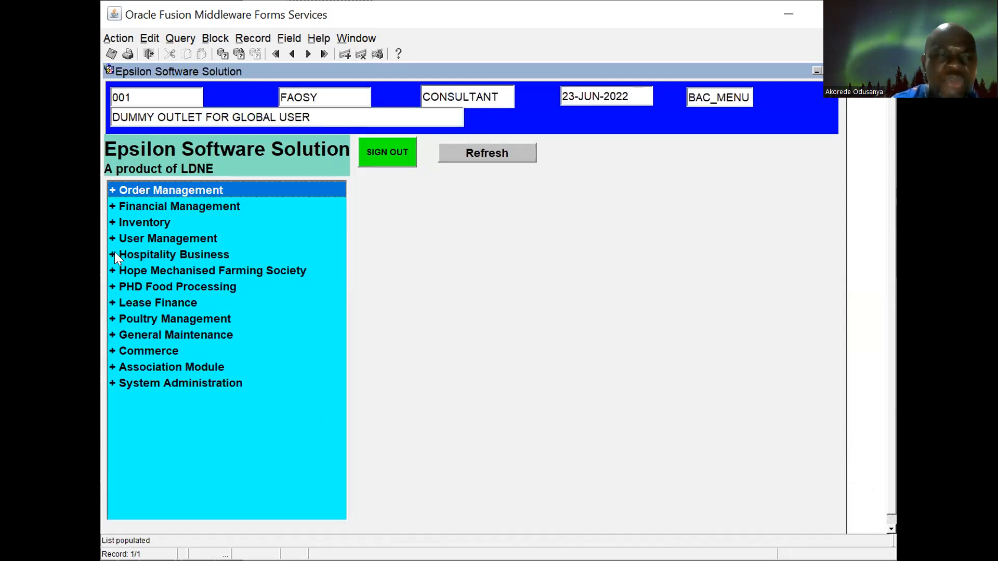
pyautogui.click(111, 286)
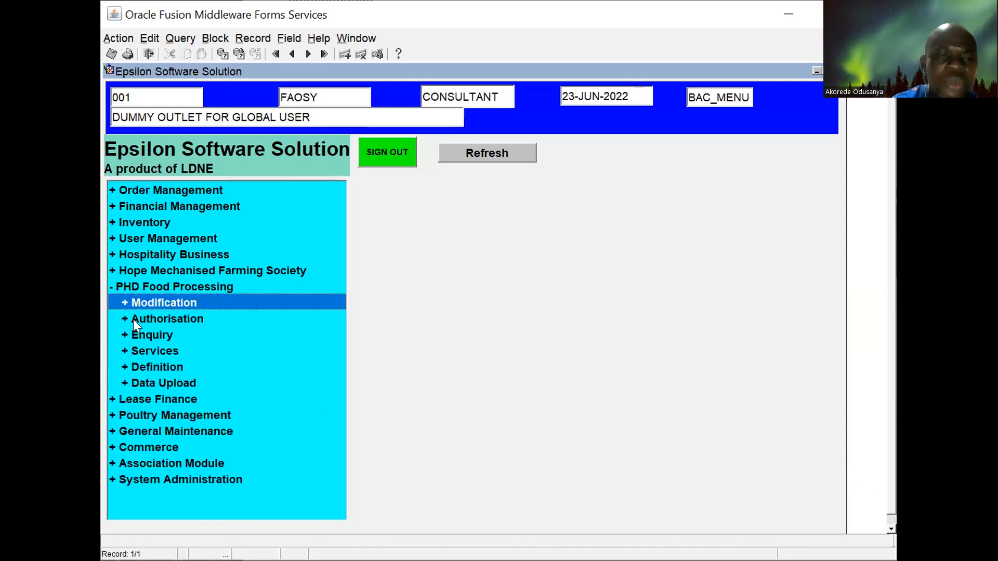
pyautogui.click(123, 319)
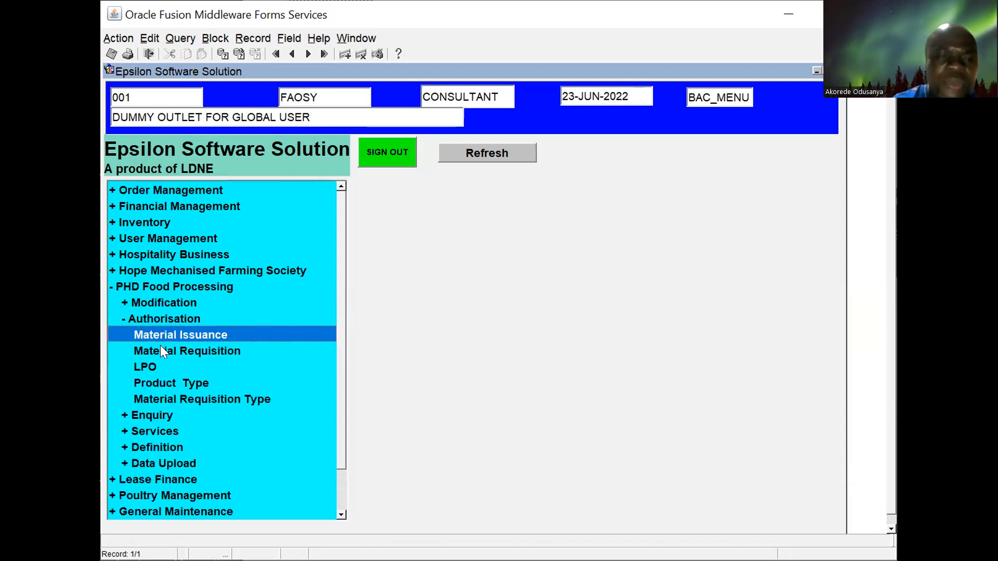
pyautogui.click(145, 368)
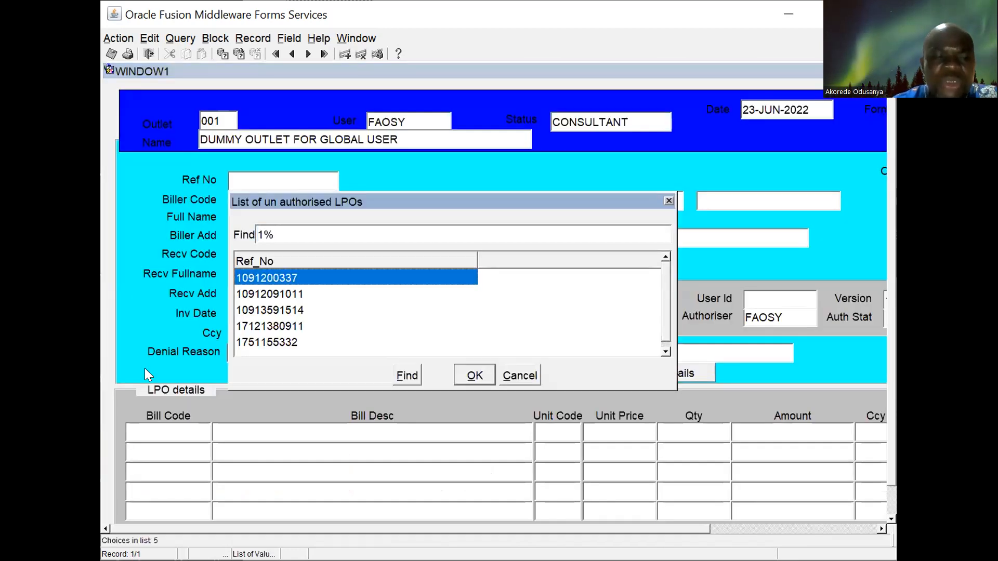
pyautogui.press('Down')
pyautogui.press('Down')
pyautogui.press('Down')
pyautogui.press('Down')
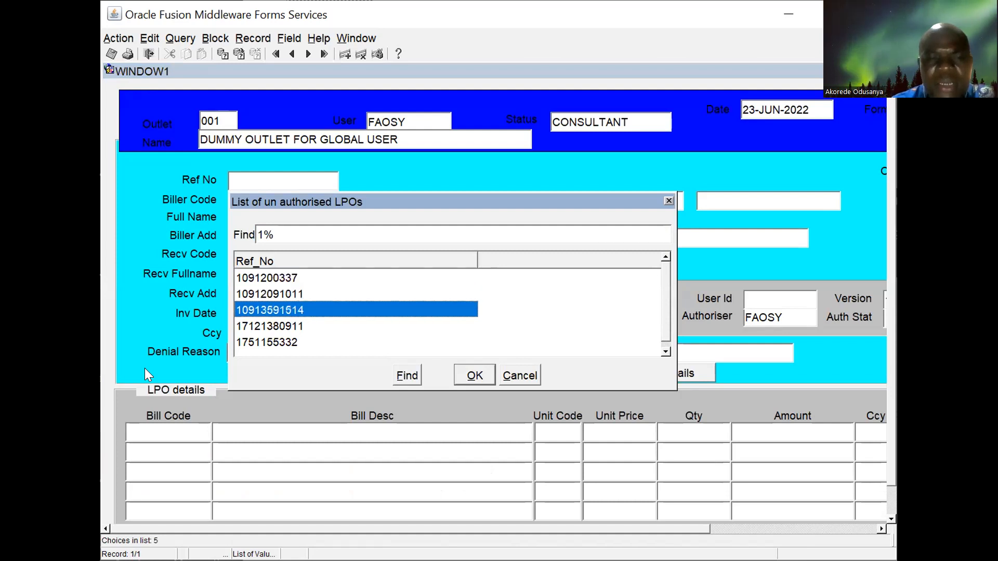
pyautogui.press('Return')
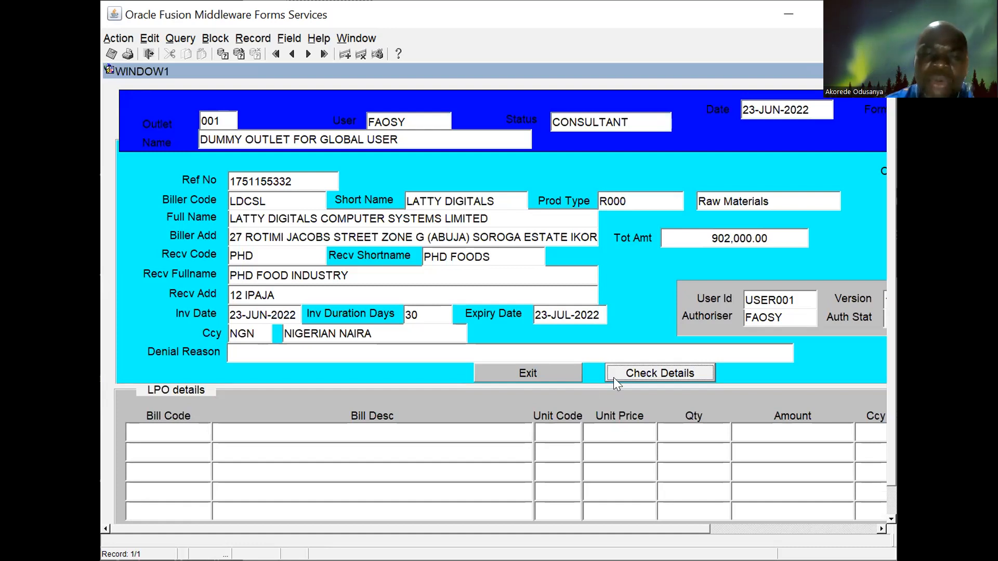
pyautogui.click(644, 372)
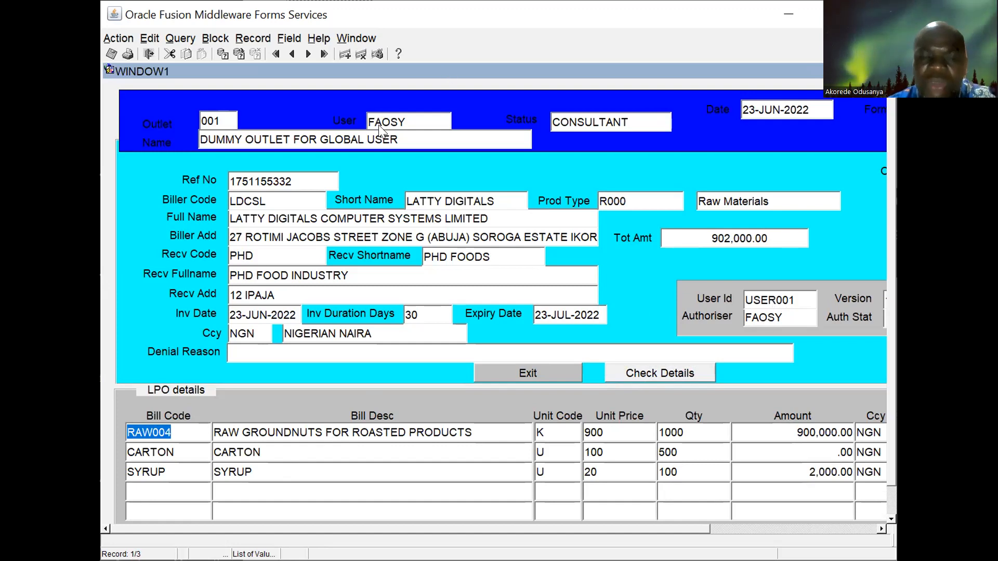
pyautogui.moveTo(489, 528); pyautogui.dragTo(586, 528)
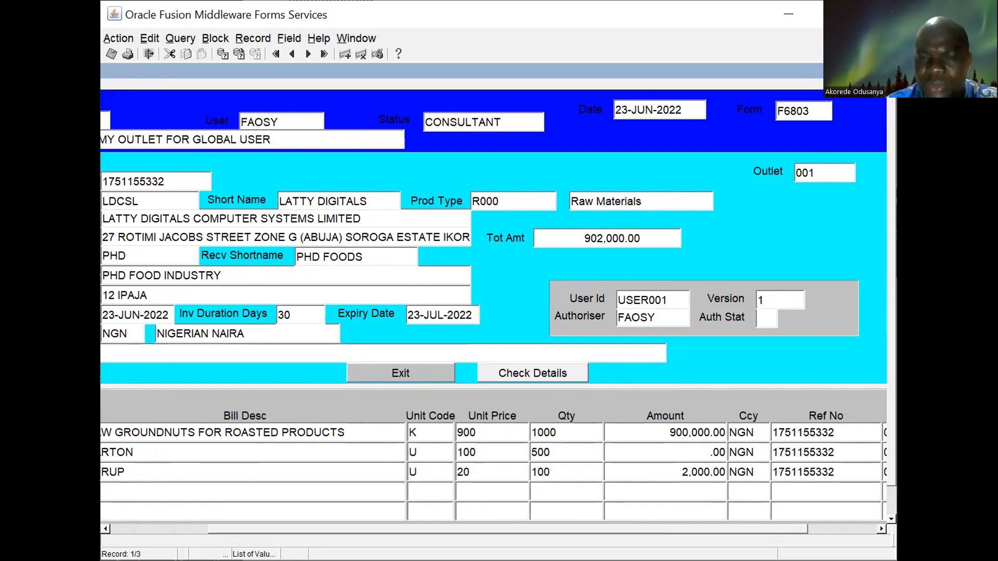
pyautogui.moveTo(897, 385); pyautogui.dragTo(990, 385)
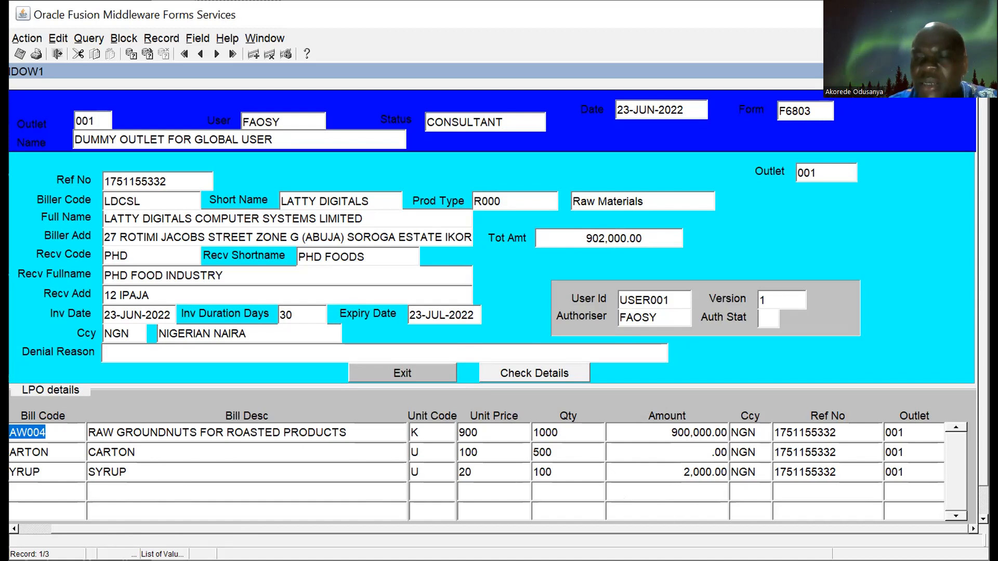
pyautogui.scroll(-3, 623, 500)
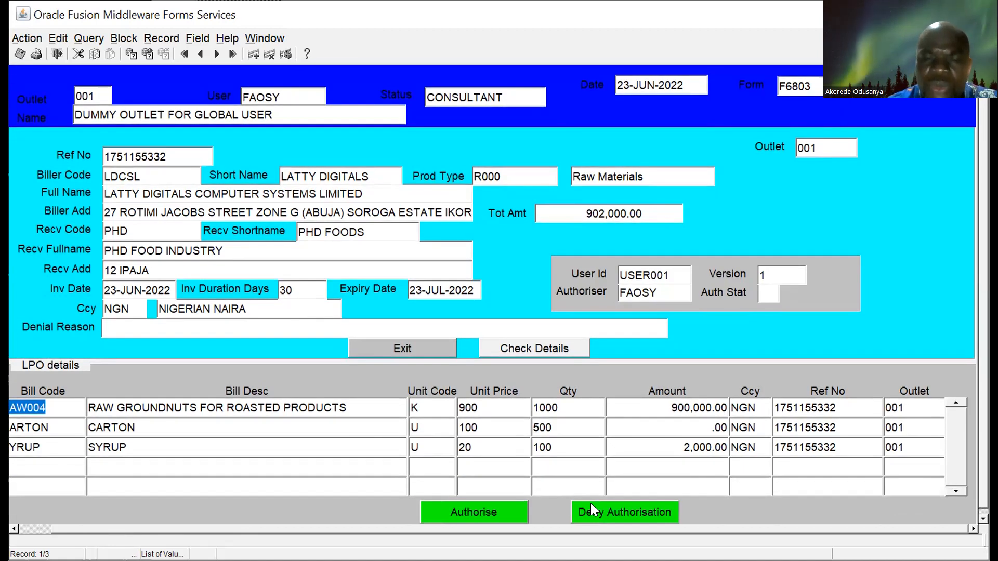
pyautogui.click(487, 516)
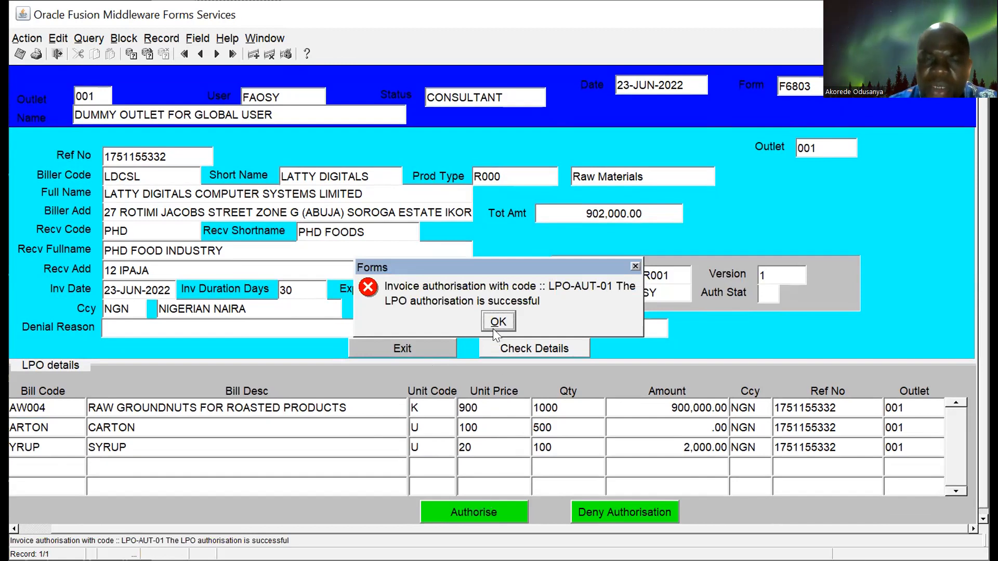
pyautogui.click(497, 322)
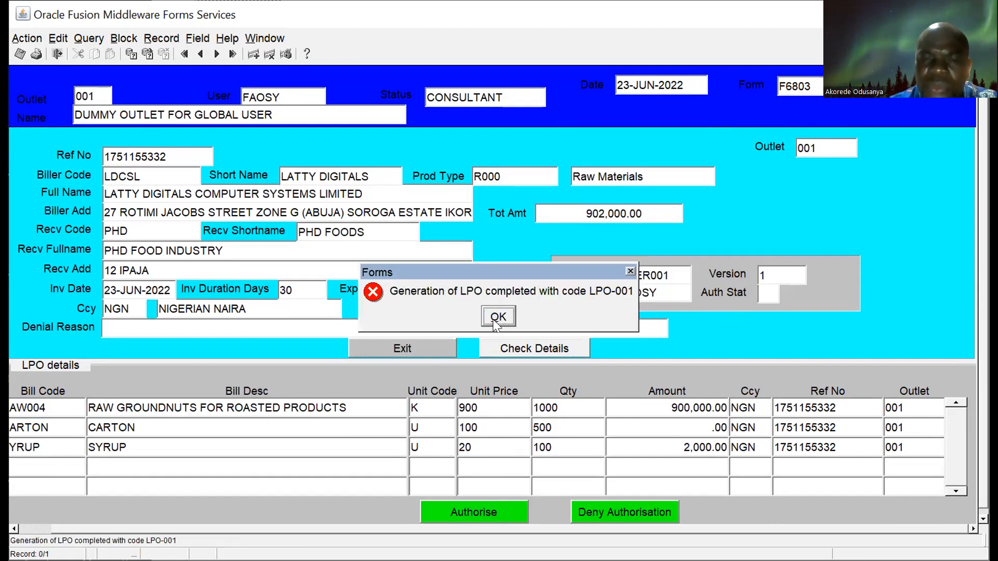
pyautogui.click(494, 320)
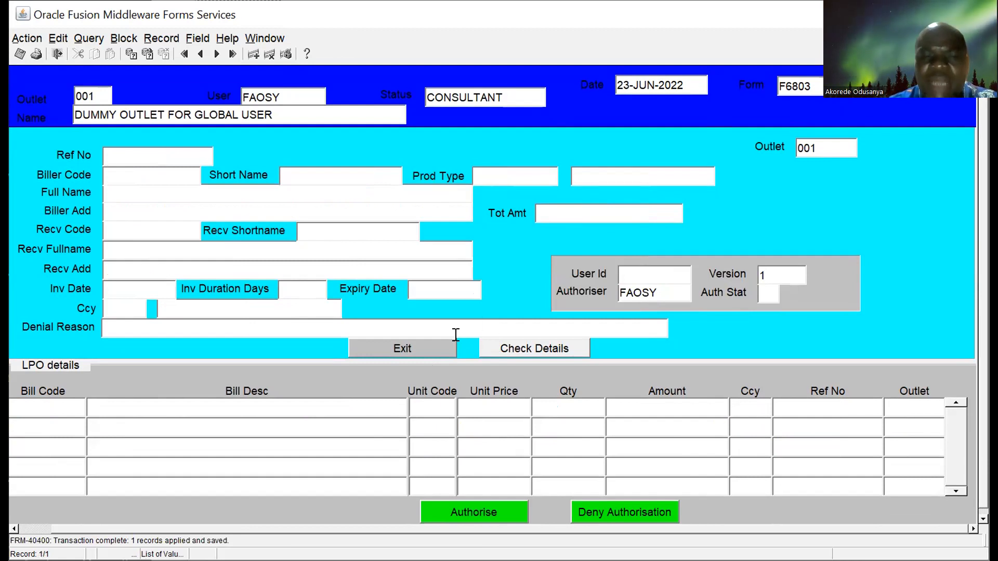
# - Exit the emptied LPO authorisation form, dismissing the FRM-40202 required-field warning
pyautogui.click(427, 353)
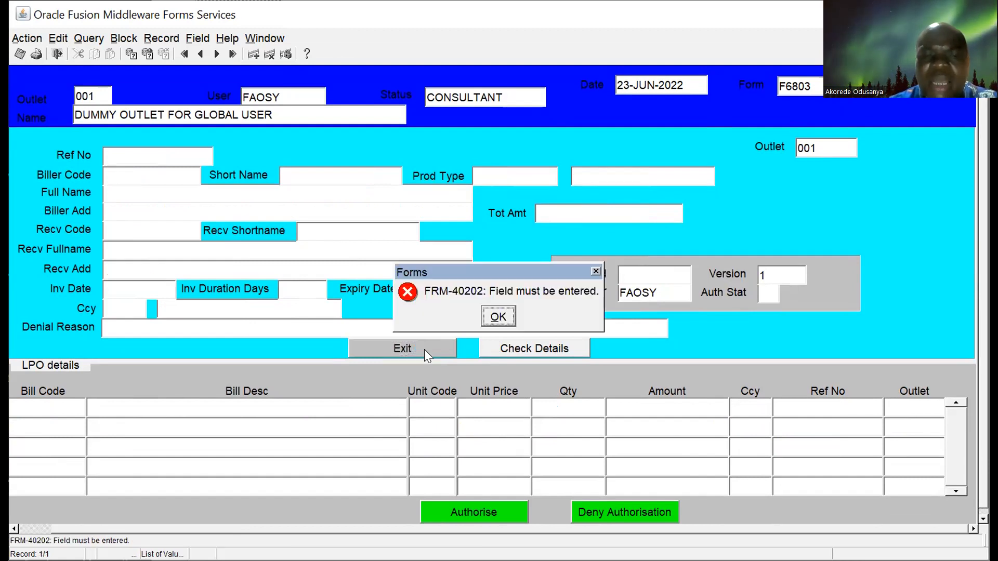
pyautogui.click(488, 318)
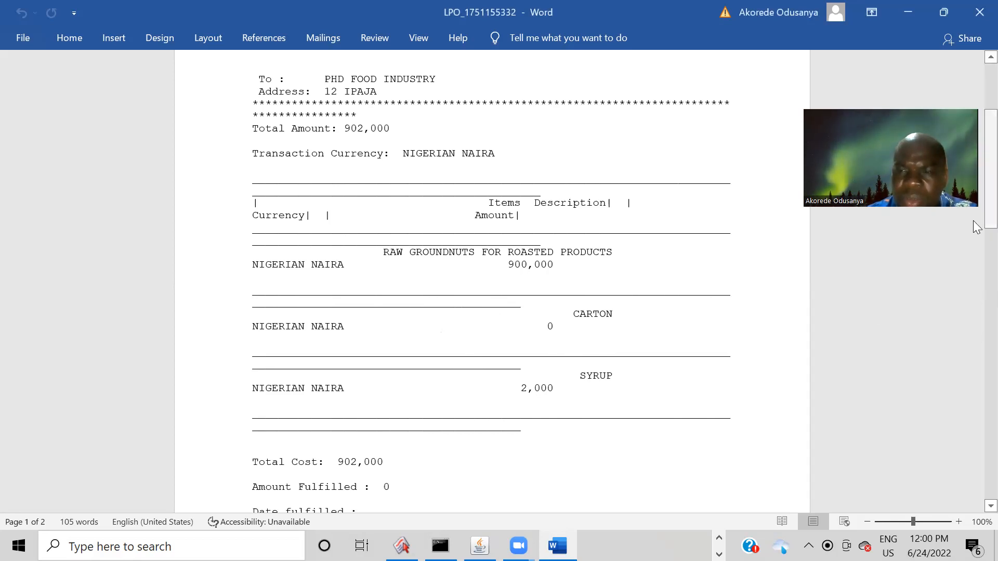
pyautogui.moveTo(975, 212); pyautogui.dragTo(974, 269)
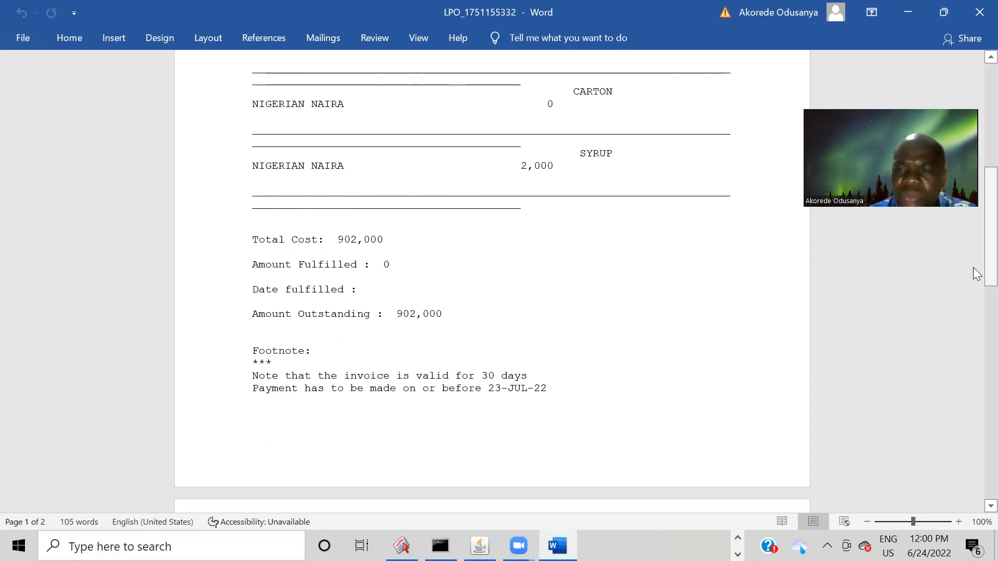
pyautogui.moveTo(974, 269); pyautogui.dragTo(976, 82)
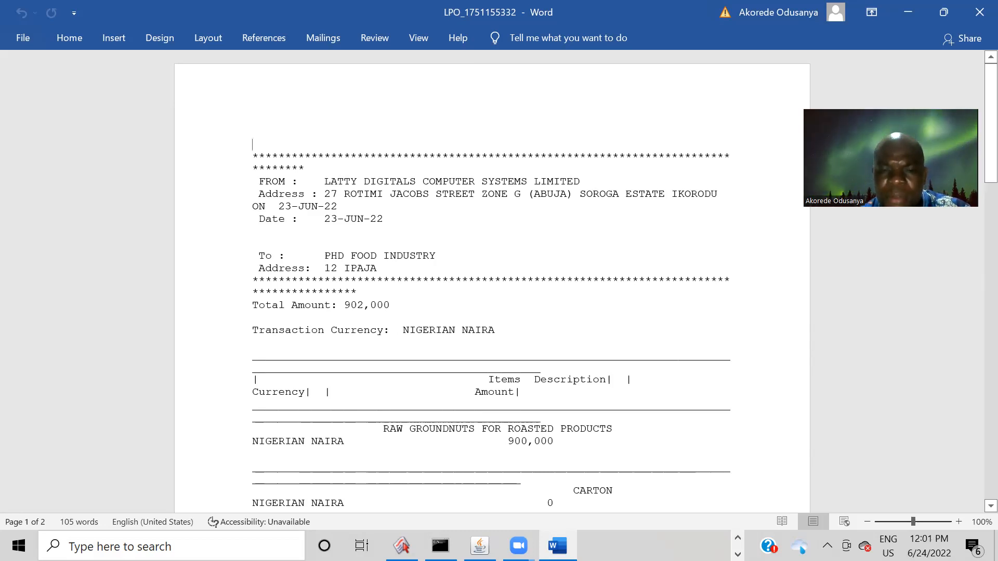
pyautogui.click(480, 546)
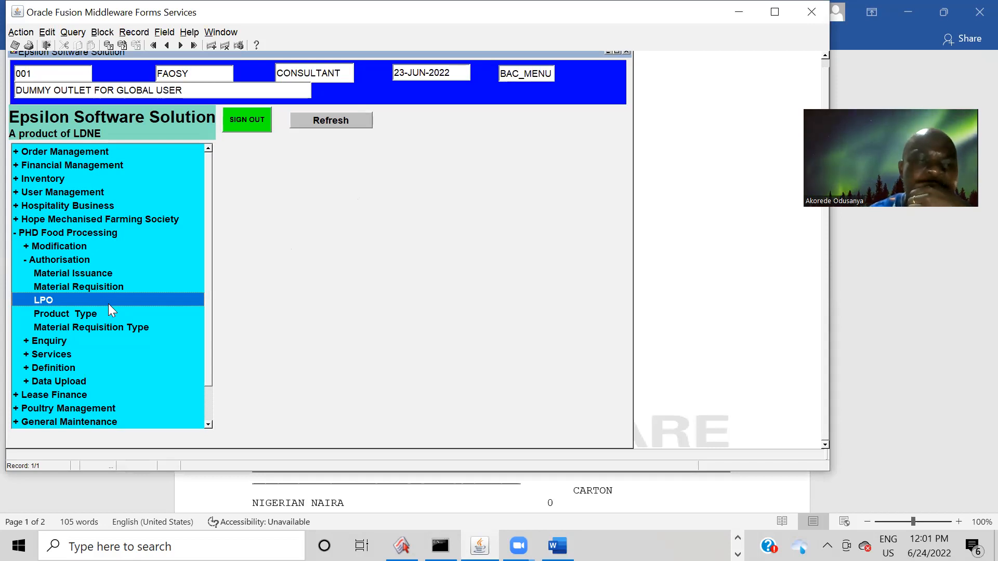
# - Open the Mobilise Vendor / LPO payment form from the Services options
pyautogui.doubleClick(23, 259)
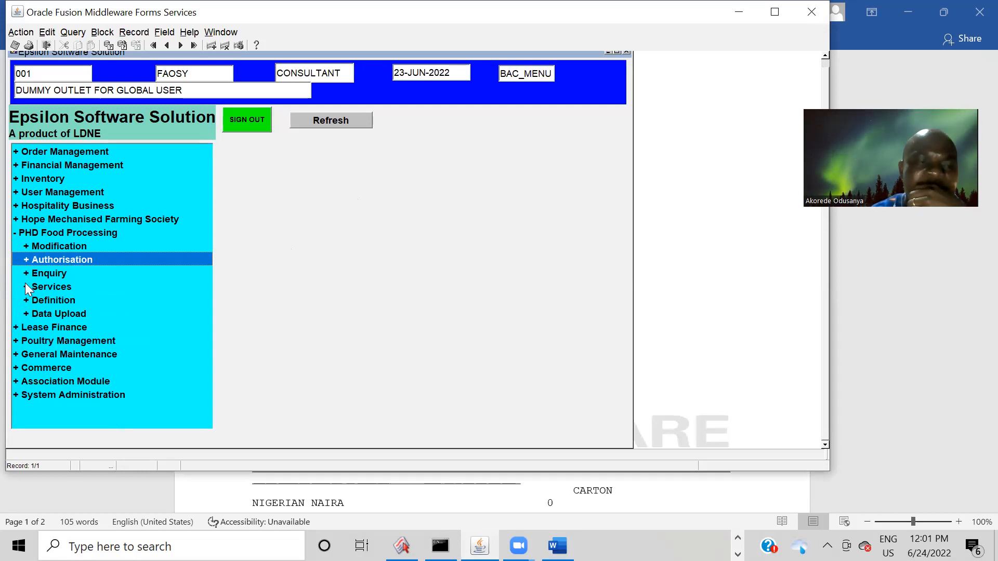
pyautogui.doubleClick(25, 285)
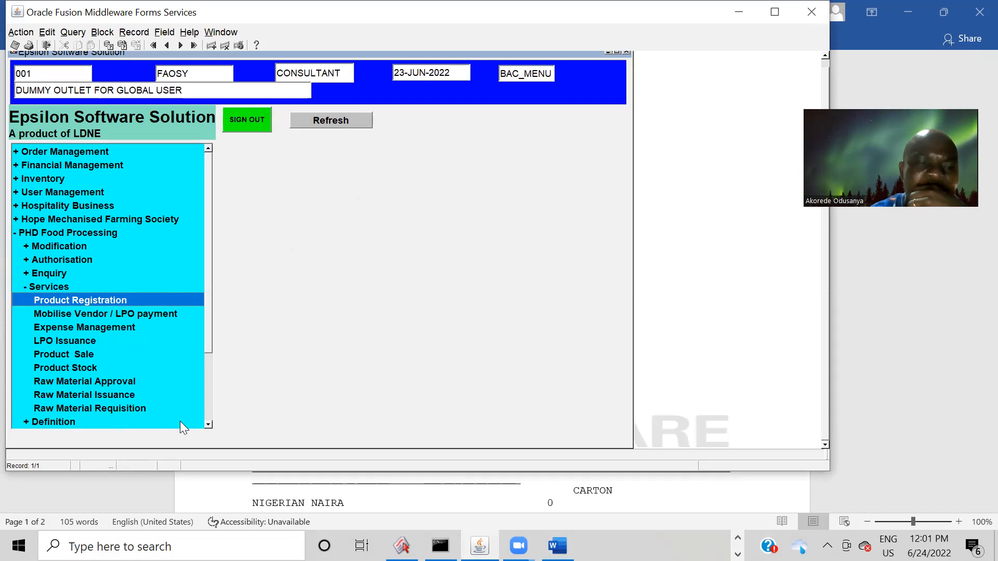
pyautogui.doubleClick(71, 315)
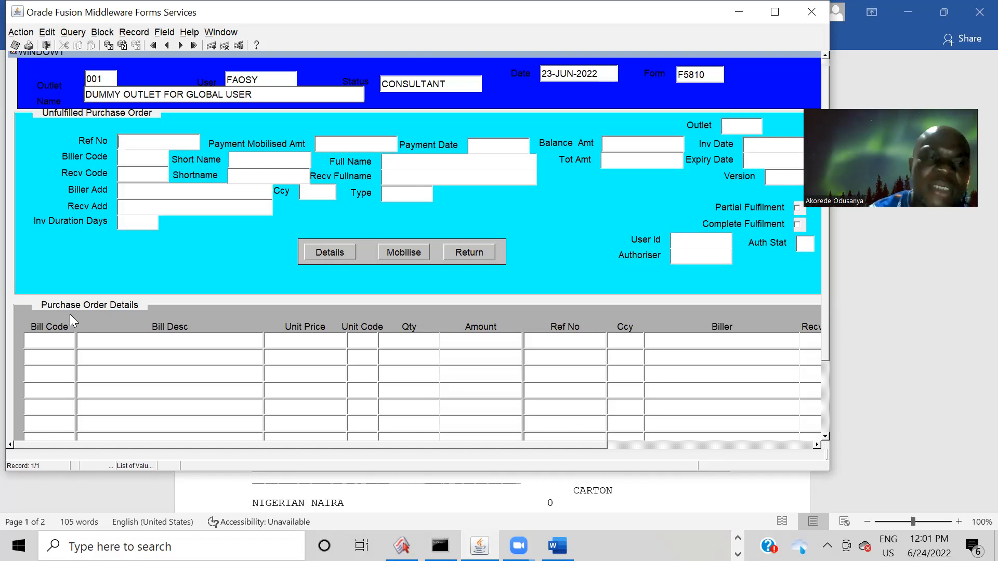
pyautogui.click(140, 145)
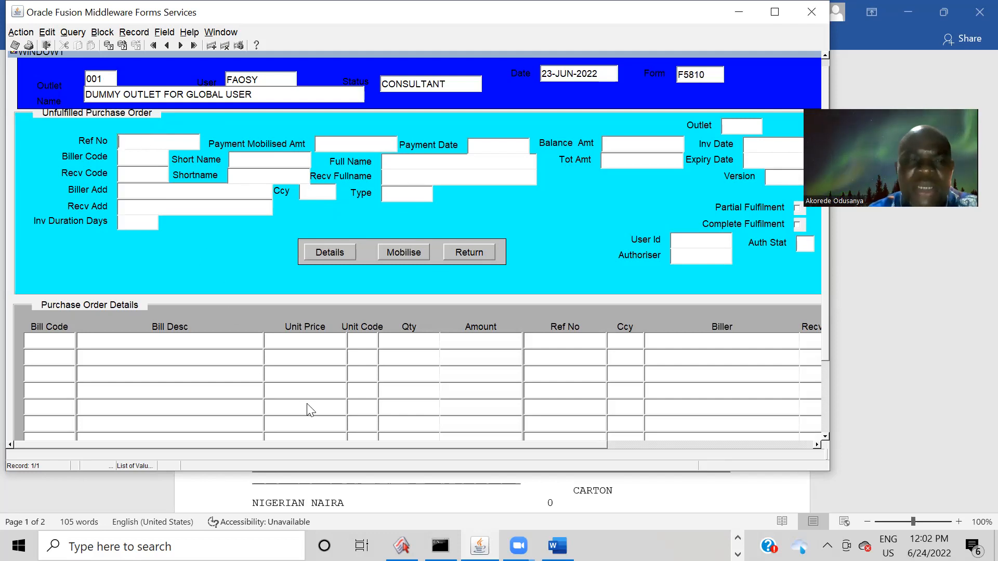
pyautogui.hotkey('ctrl', 'l')
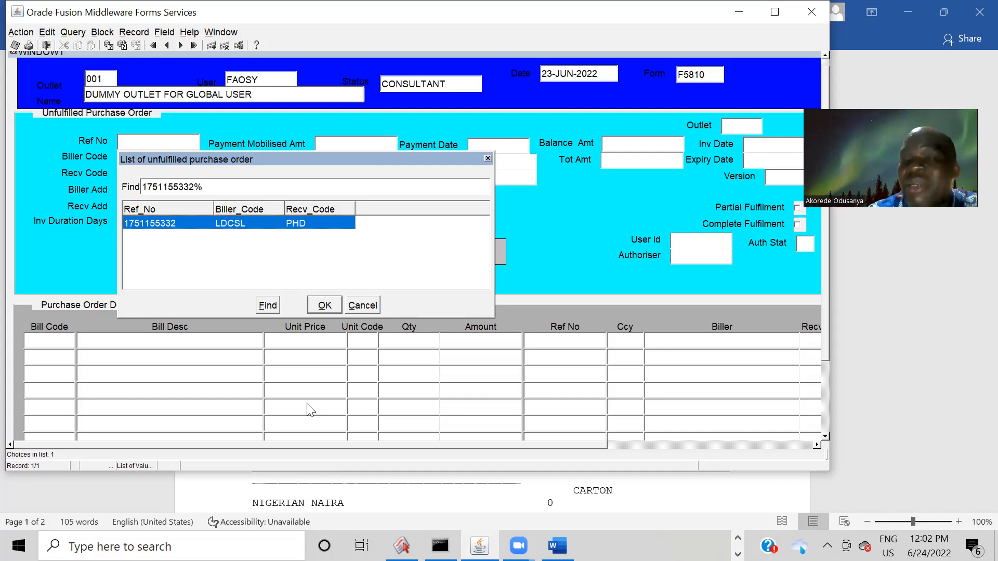
pyautogui.click(325, 305)
pyautogui.press('Tab')
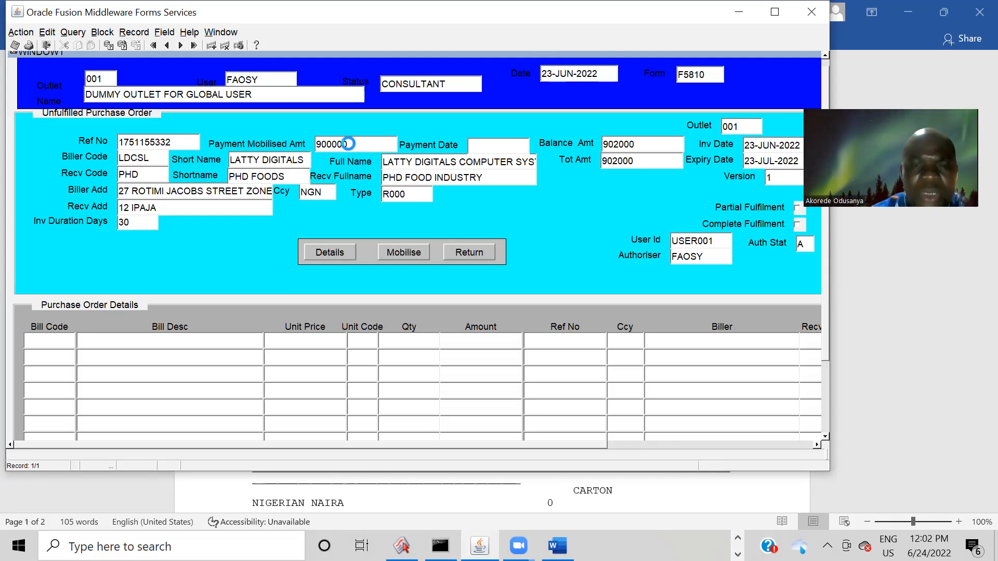
pyautogui.press('Tab')
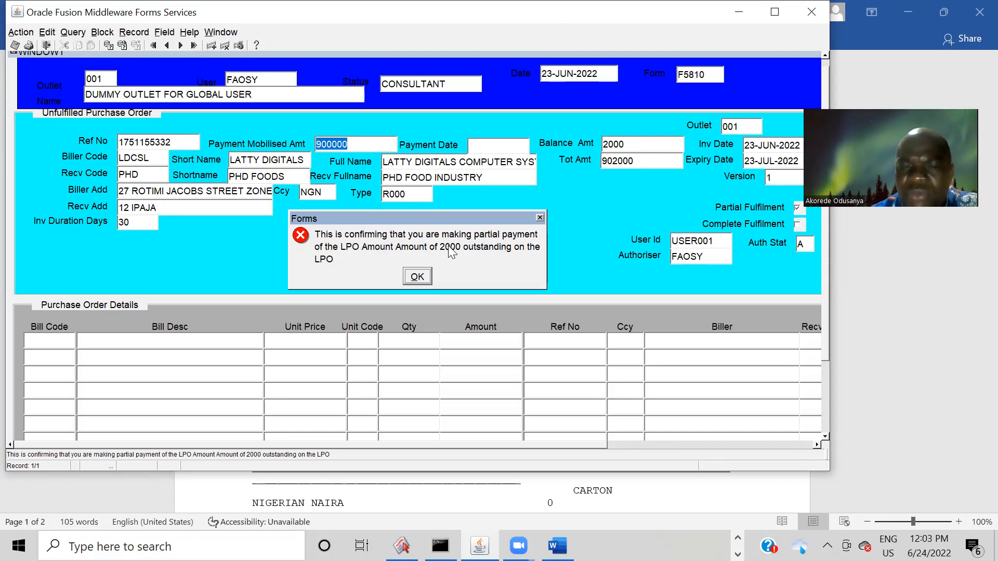
pyautogui.click(417, 276)
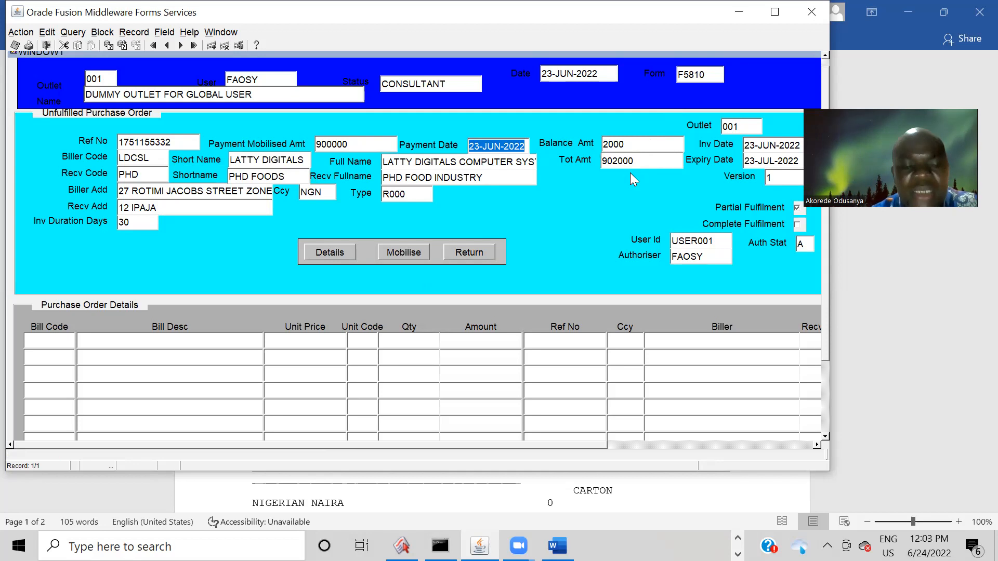
pyautogui.press('Tab')
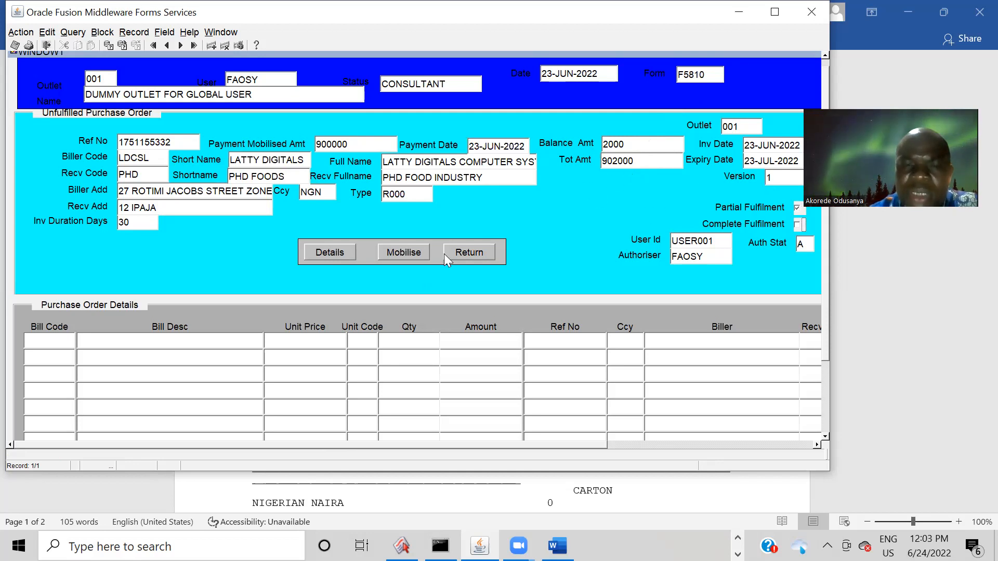
pyautogui.click(316, 255)
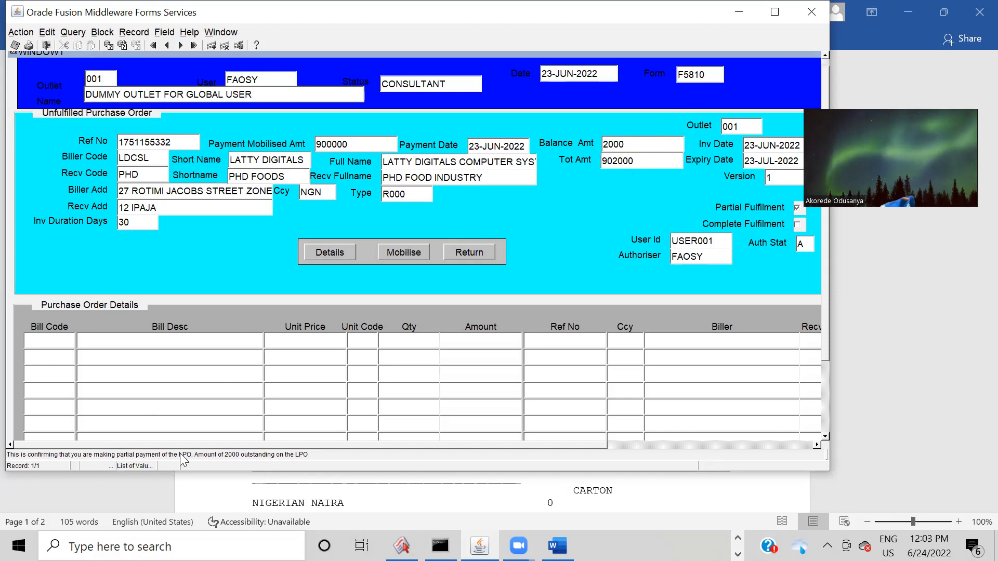
pyautogui.click(332, 255)
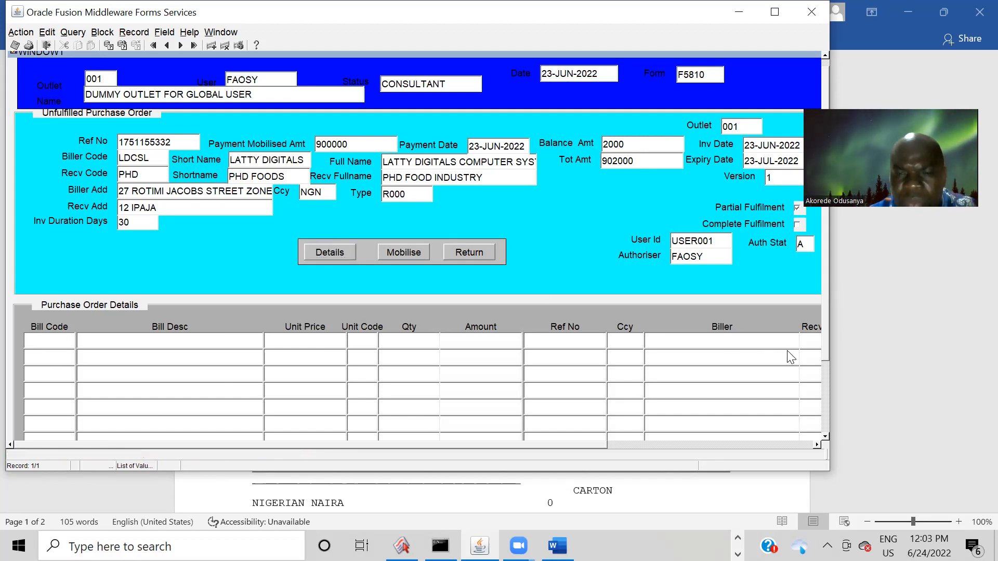
pyautogui.moveTo(825, 366); pyautogui.dragTo(828, 395)
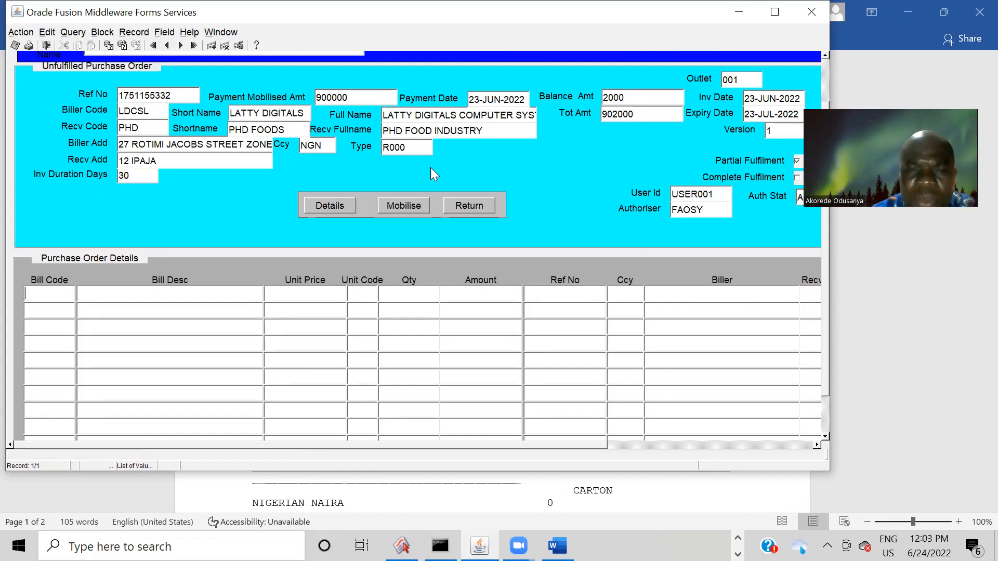
pyautogui.click(403, 206)
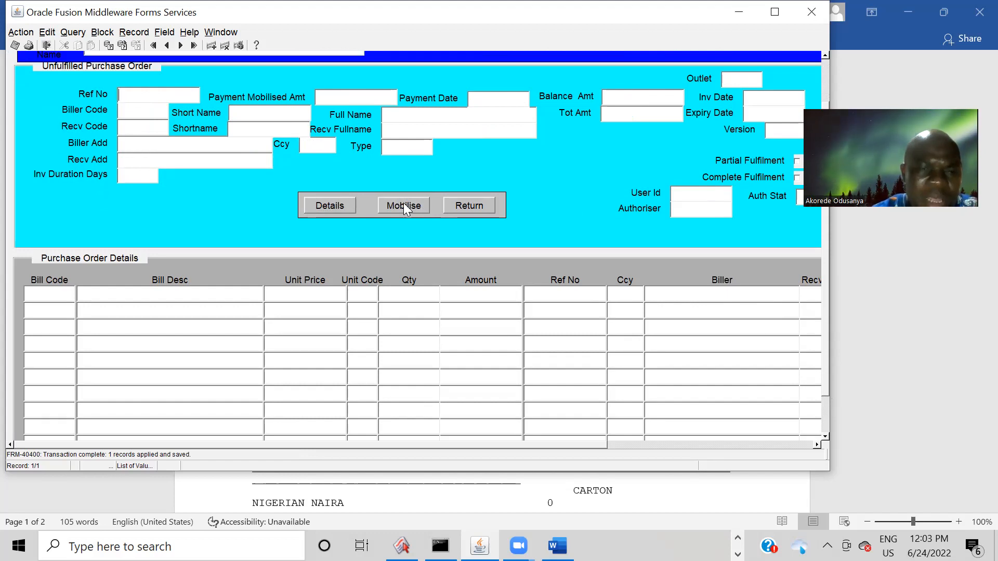
pyautogui.click(465, 207)
pyautogui.press('Return')
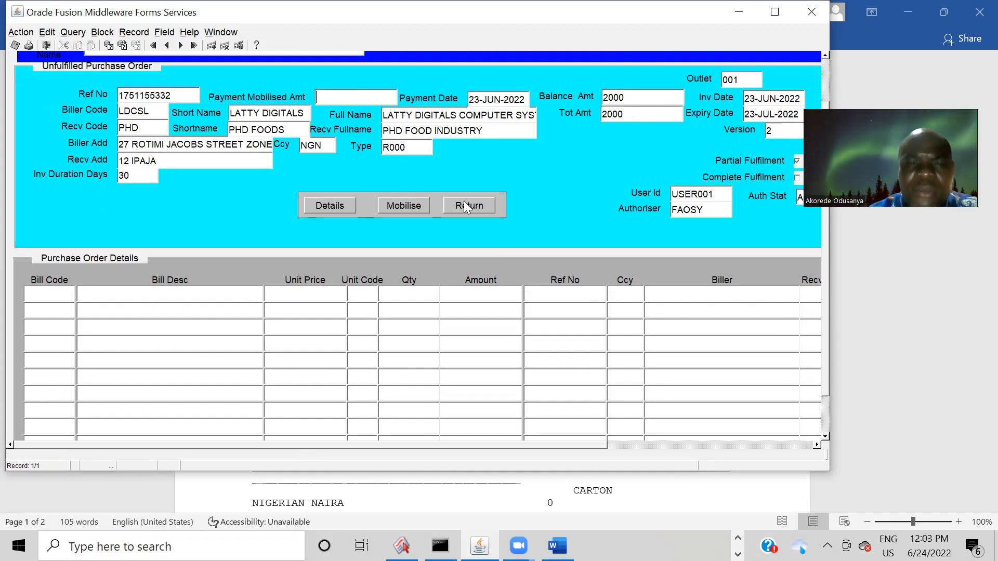
pyautogui.click(338, 205)
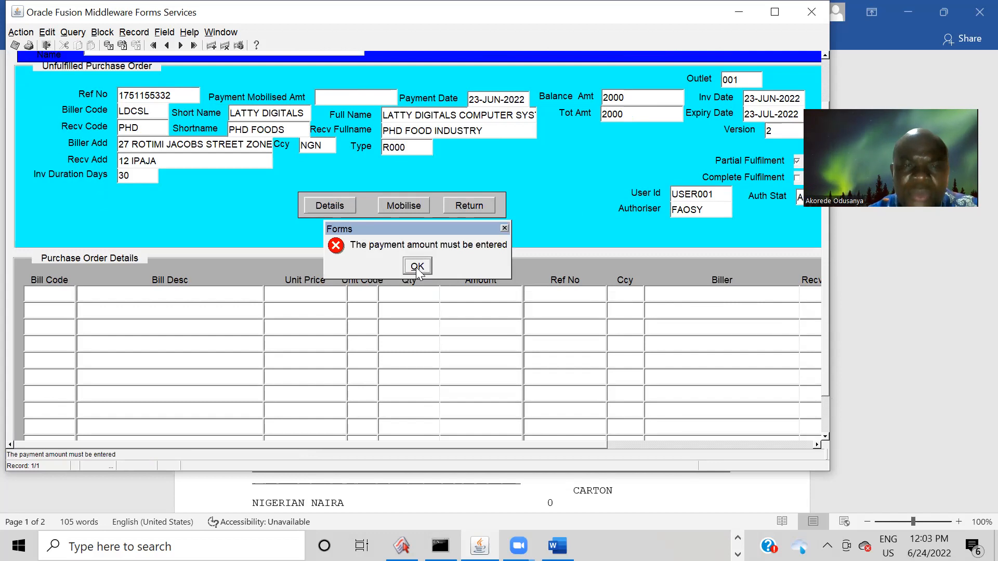
pyautogui.click(417, 266)
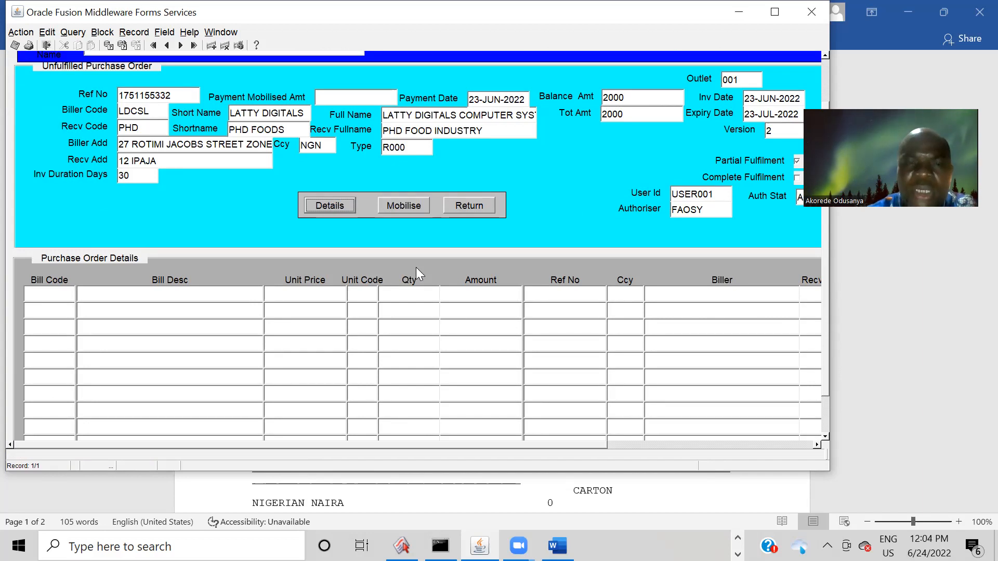
# - Enter the remaining 2000 as Payment Mobilised Amt, bringing the balance to 0
pyautogui.click(323, 95)
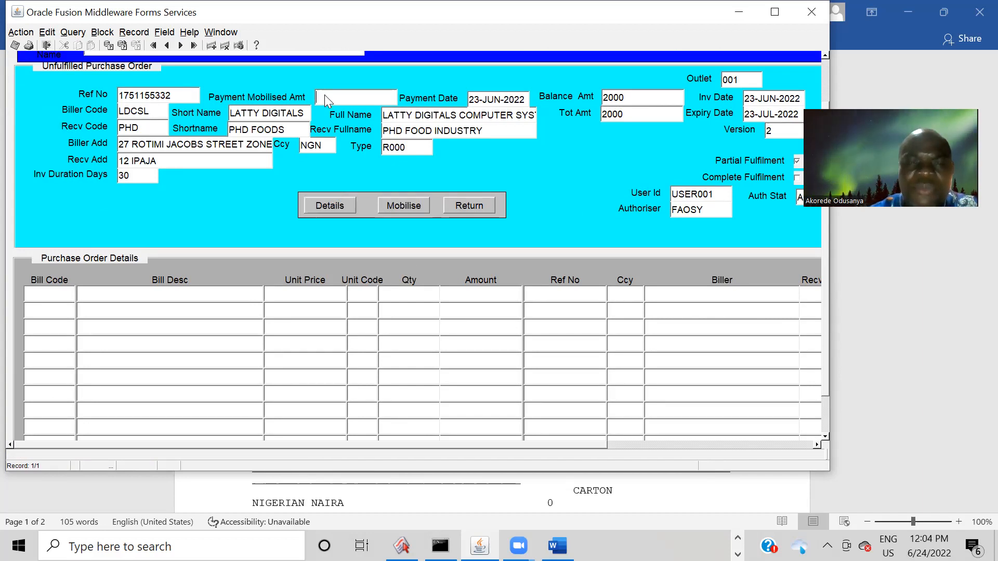
pyautogui.write('2000')
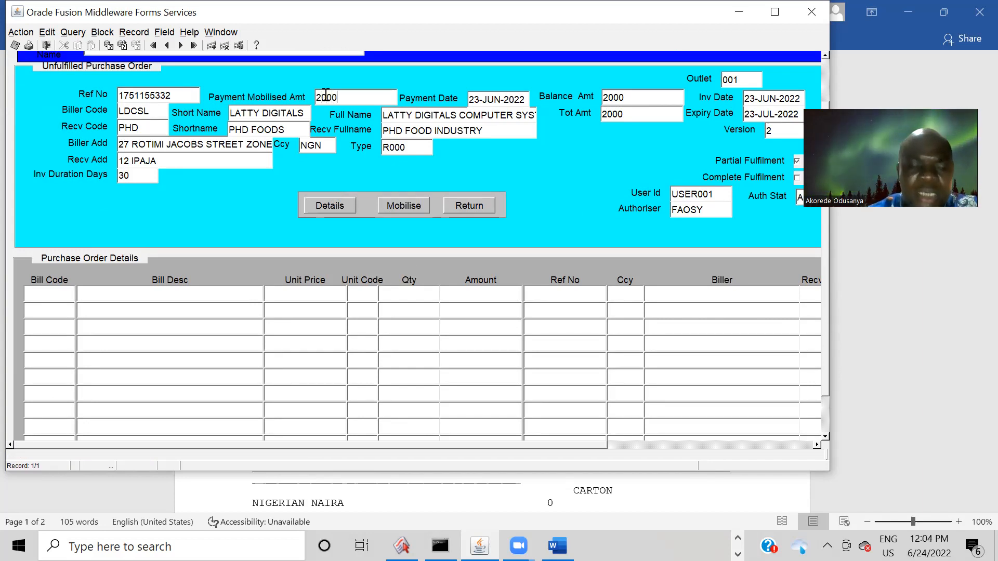
pyautogui.press('Tab')
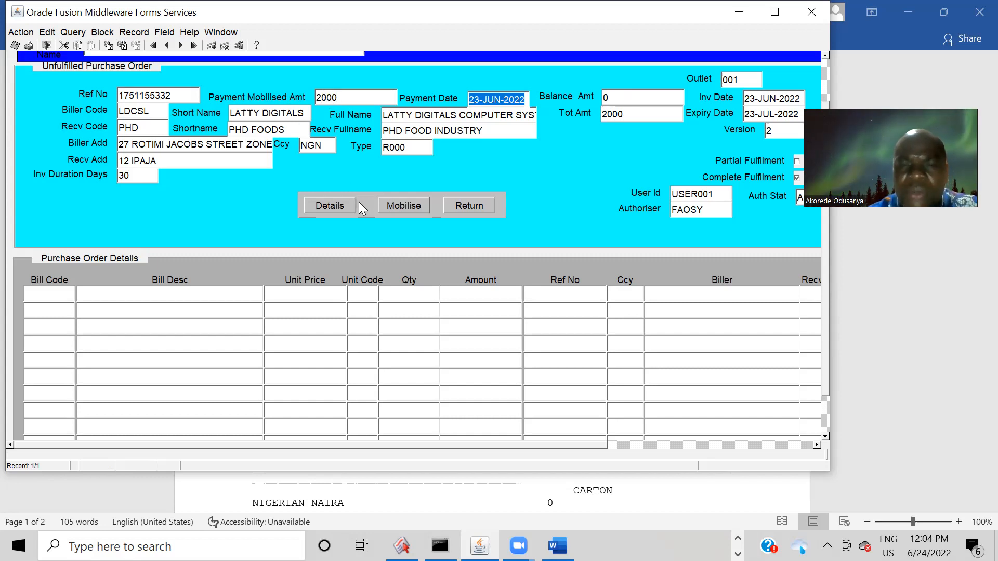
pyautogui.click(337, 205)
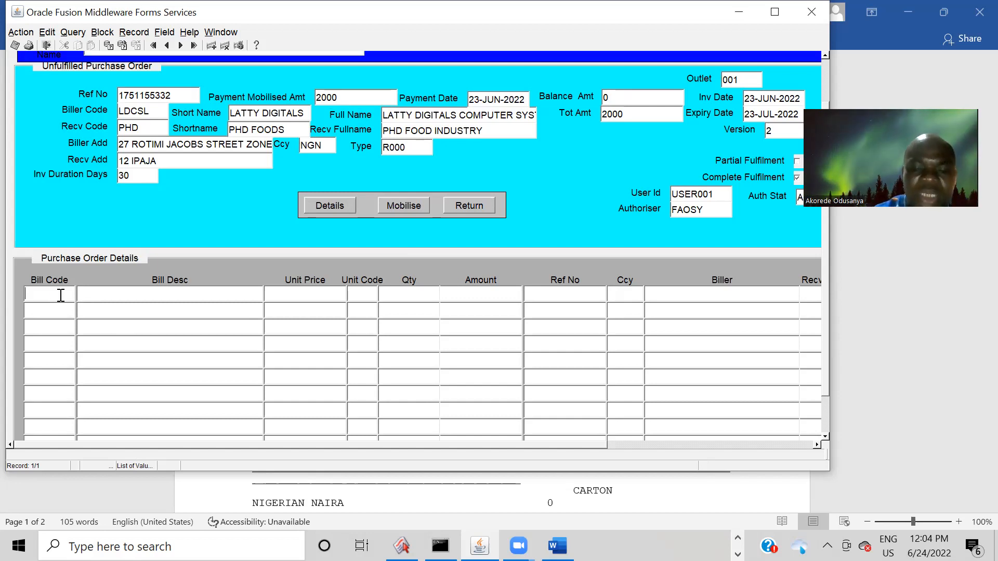
# - Add a RAW004 detail line and change its quantity from 1000 to 800
pyautogui.hotkey('ctrl', 'l')
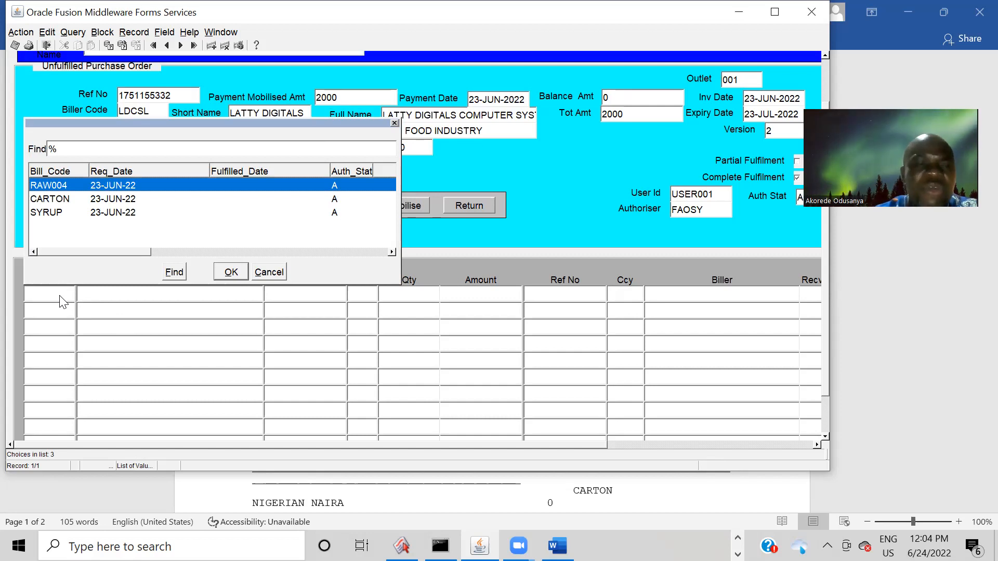
pyautogui.press('Return')
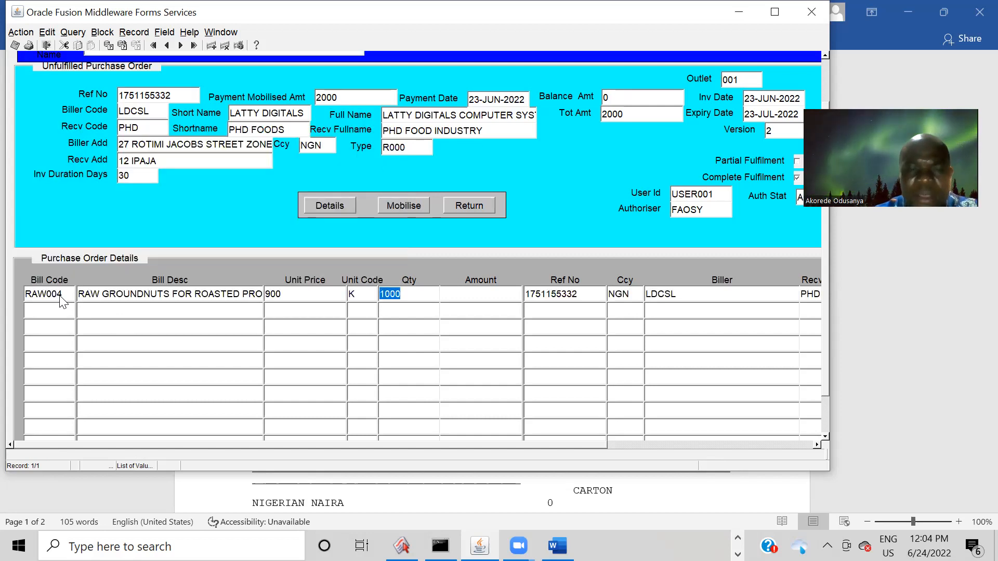
pyautogui.click(423, 297)
pyautogui.press('Tab')
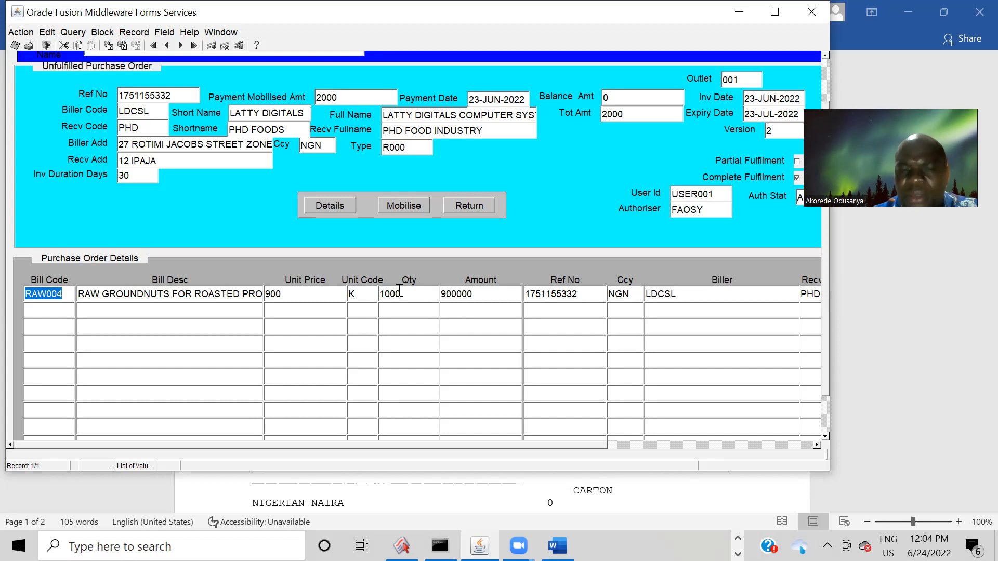
pyautogui.click(398, 294)
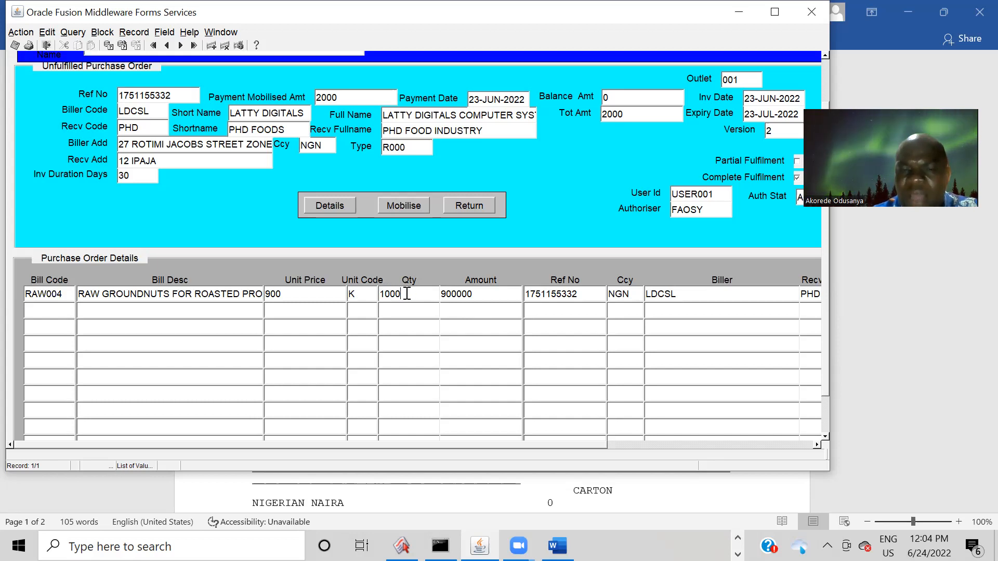
pyautogui.press('BackSpace')
pyautogui.press('BackSpace')
pyautogui.press('BackSpace')
pyautogui.press('BackSpace')
pyautogui.write('800')
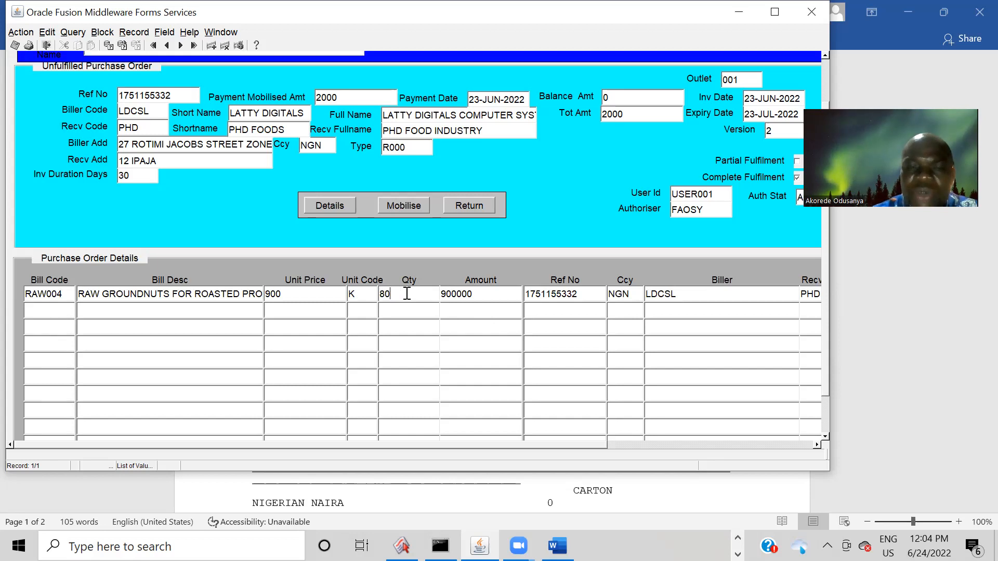
pyautogui.press('Return')
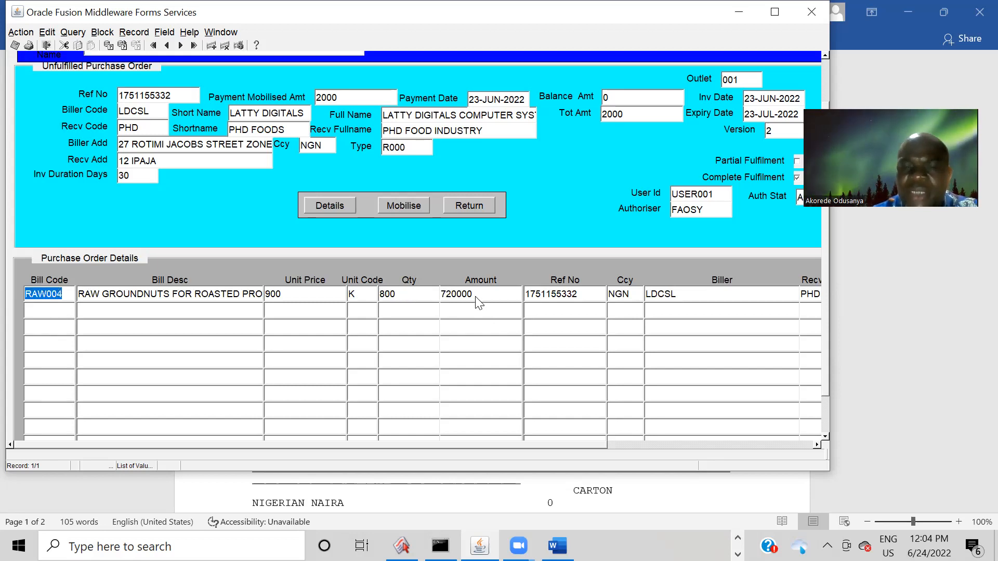
# - Add CARTON (quantity 500) and SYRUP as the second and third detail lines
pyautogui.press('Down')
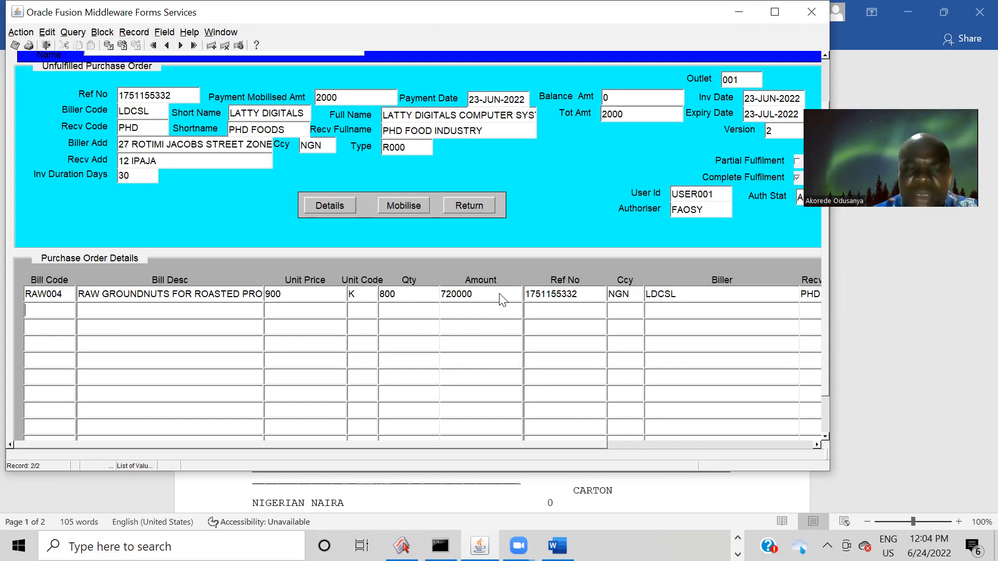
pyautogui.hotkey('ctrl', 'l')
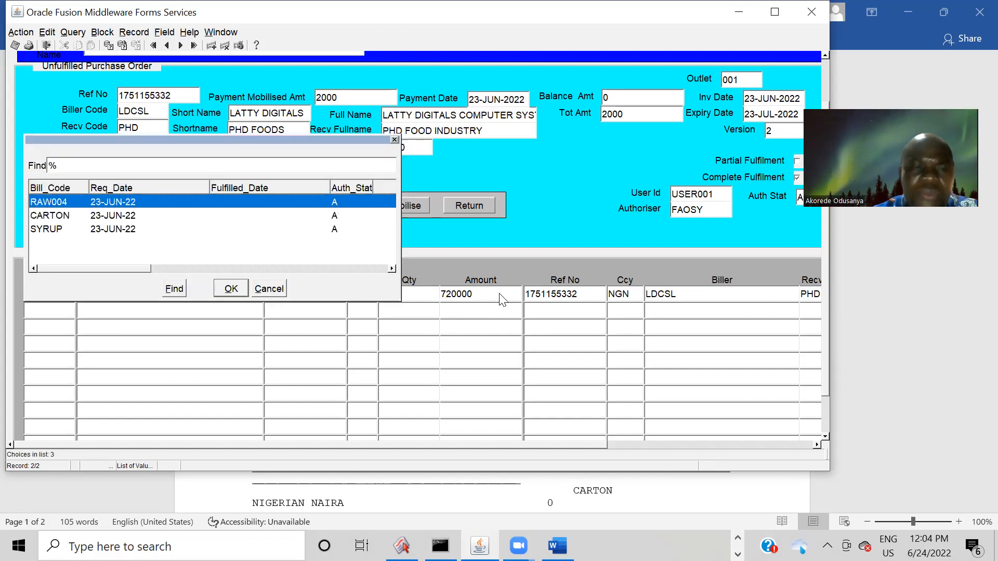
pyautogui.press('Down')
pyautogui.press('Return')
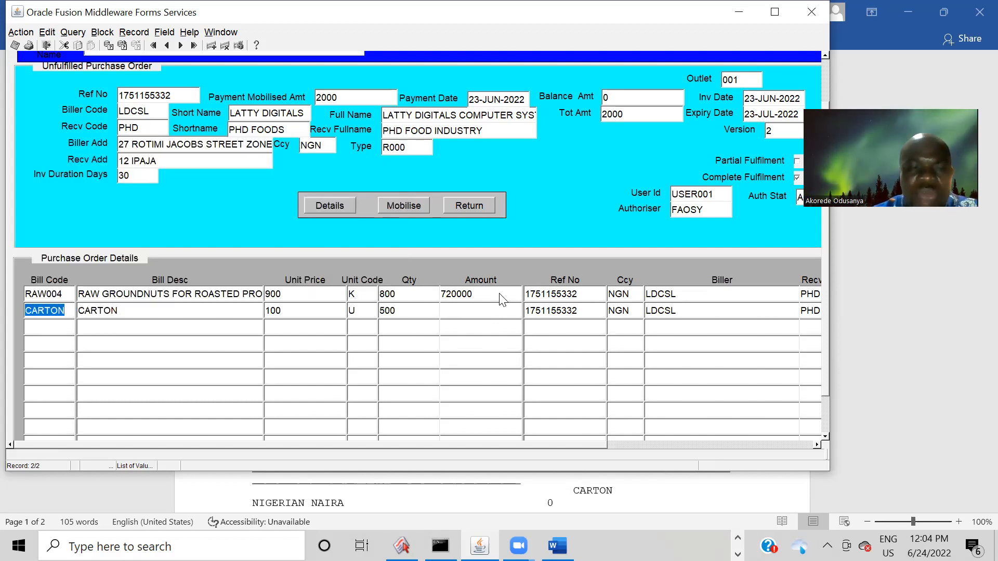
pyautogui.press('Tab')
pyautogui.press('Tab')
pyautogui.hotkey('shift', 'Tab')
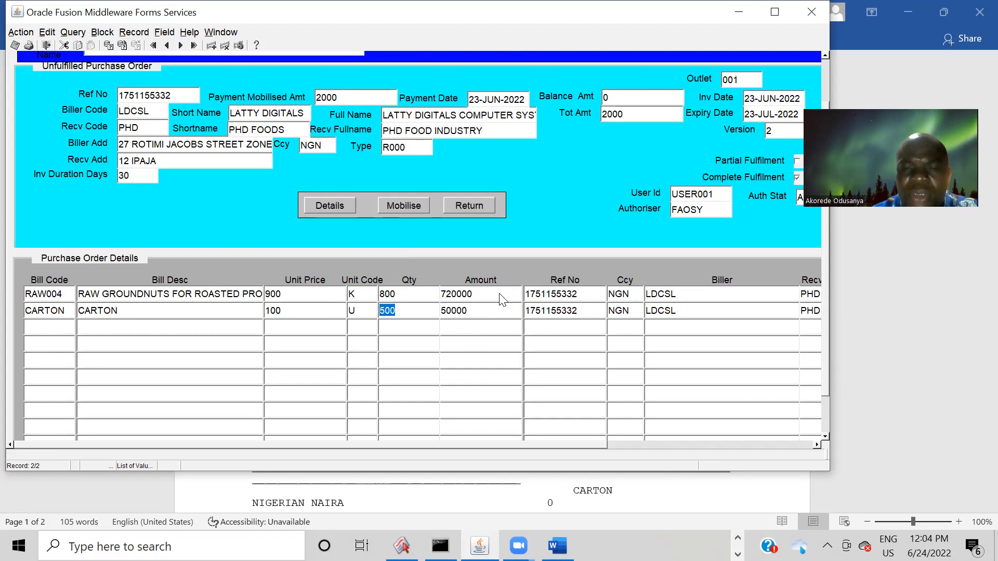
pyautogui.press('Tab')
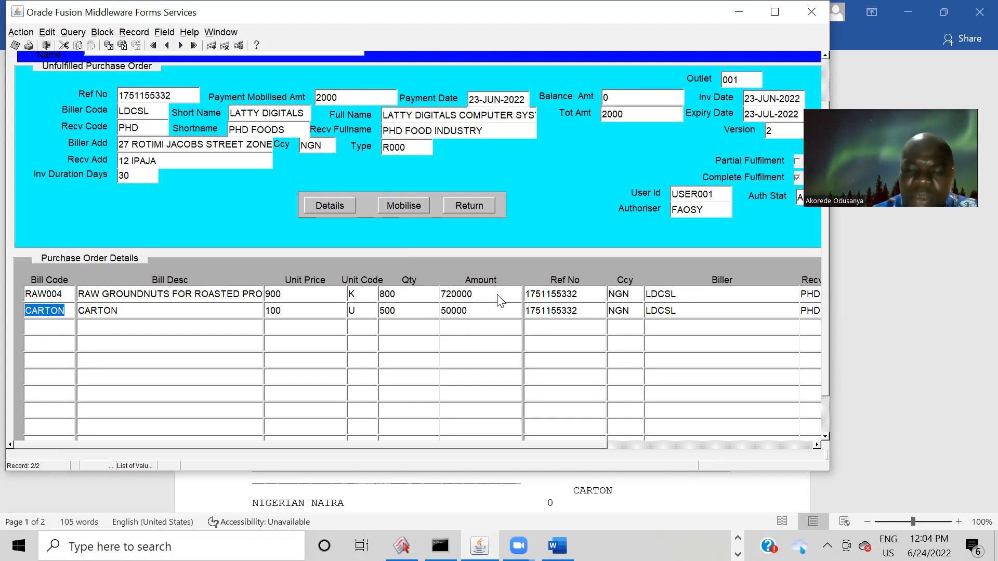
pyautogui.press('Down')
pyautogui.hotkey('ctrl', 'l')
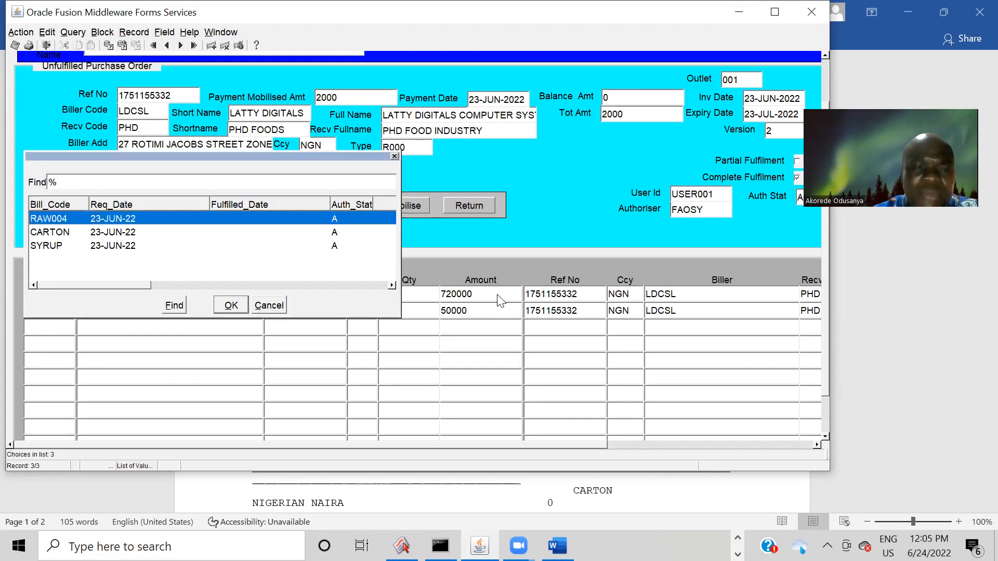
pyautogui.press('Down')
pyautogui.press('Down')
pyautogui.press('Return')
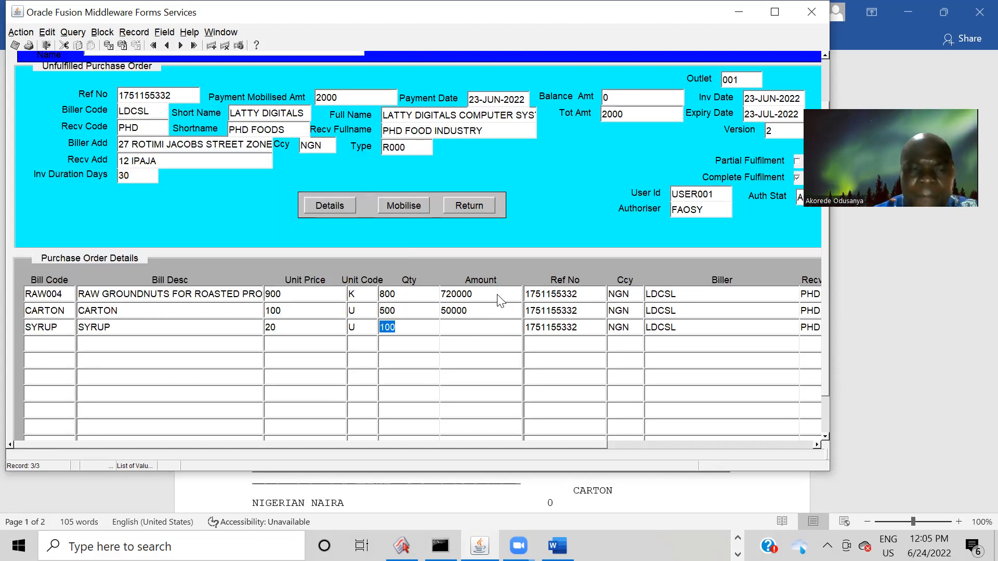
pyautogui.press('Tab')
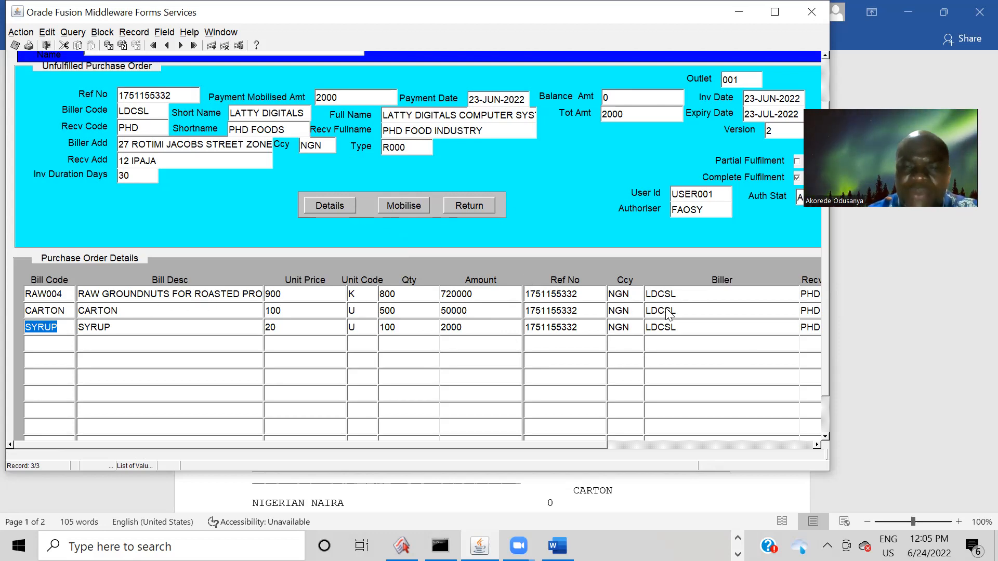
# - Widen the Forms window to reveal the Recv Code, Outlet and Auth columns, then scroll back up
pyautogui.moveTo(828, 263)
pyautogui.mouseDown()
pyautogui.moveTo(827, 386)
pyautogui.moveTo(839, 277)
pyautogui.mouseUp()
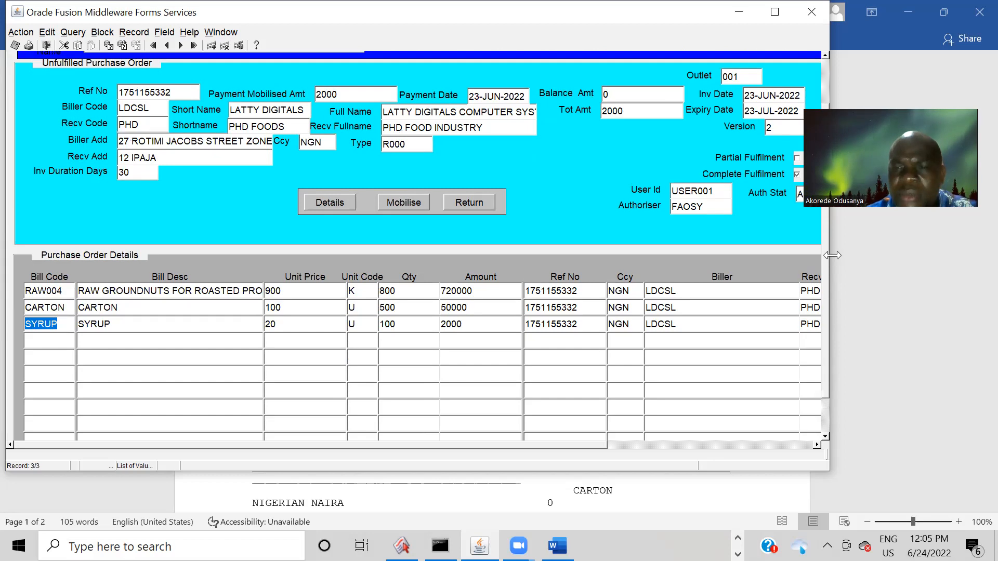
pyautogui.moveTo(828, 256); pyautogui.dragTo(957, 240)
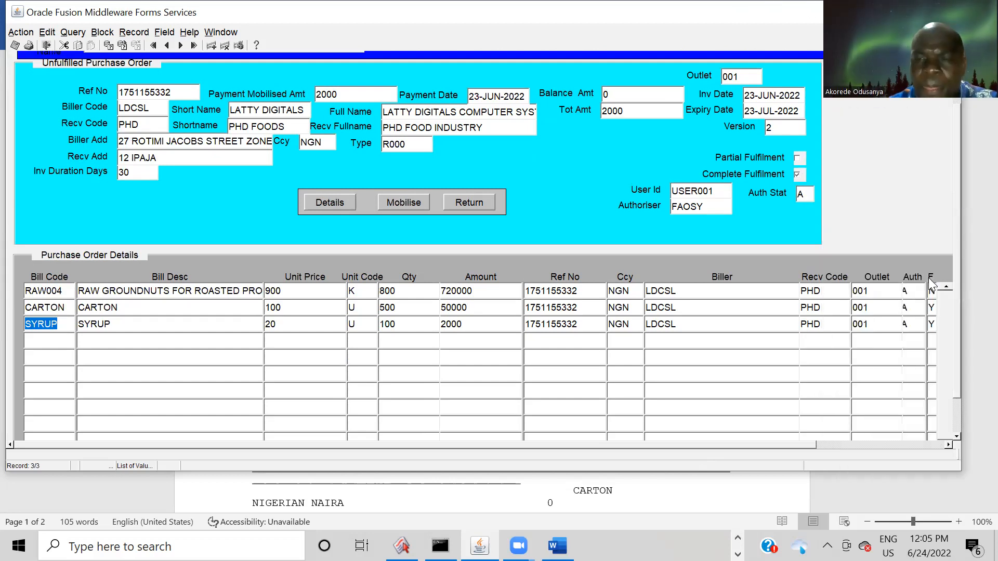
pyautogui.moveTo(959, 281); pyautogui.dragTo(962, 407)
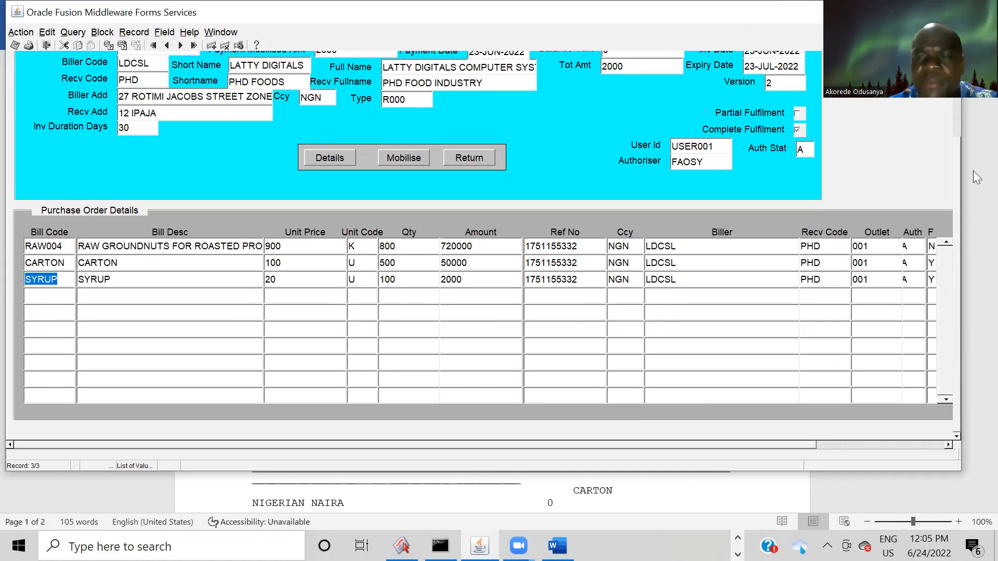
pyautogui.scroll(3, 955, 227)
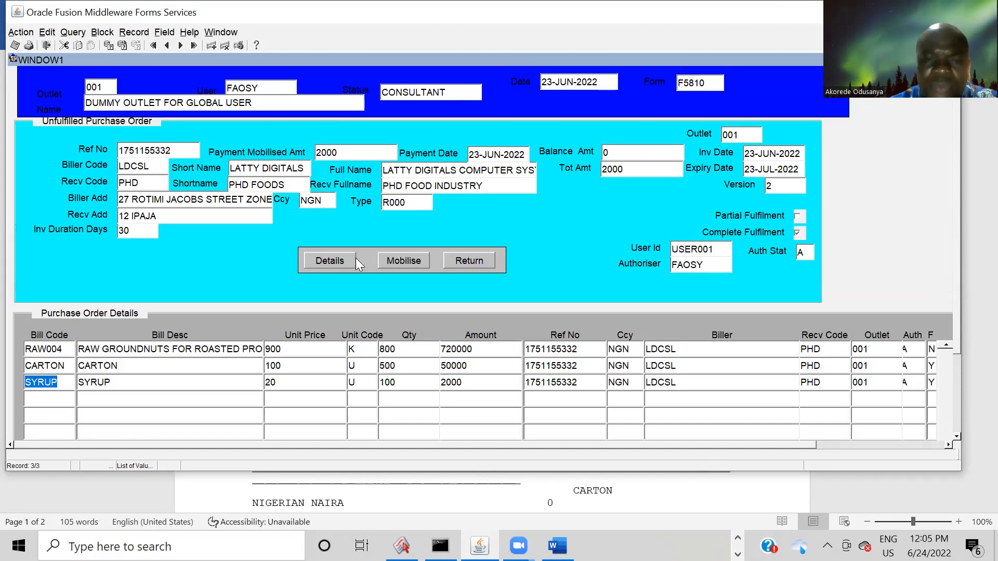
pyautogui.click(413, 260)
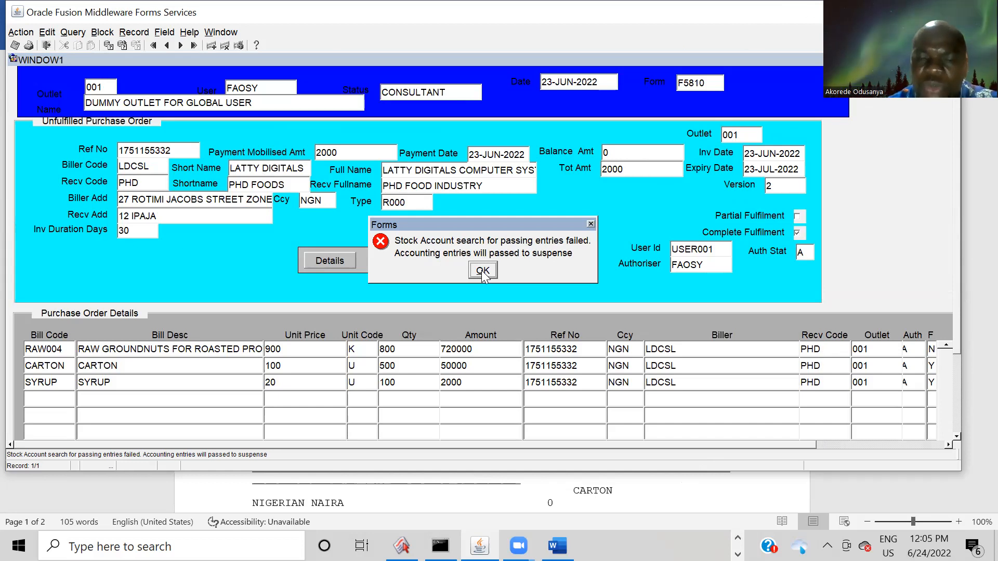
pyautogui.click(483, 271)
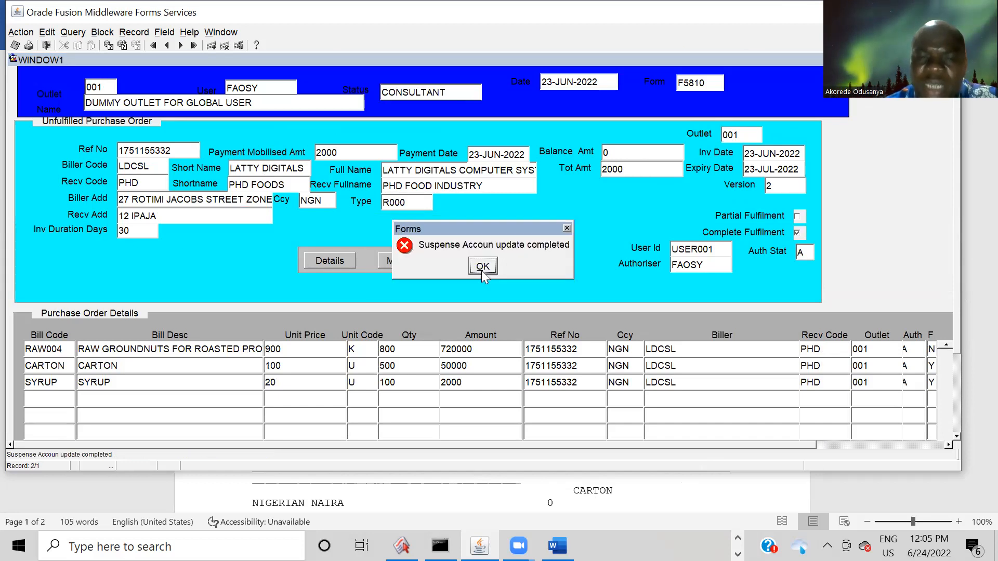
pyautogui.click(482, 270)
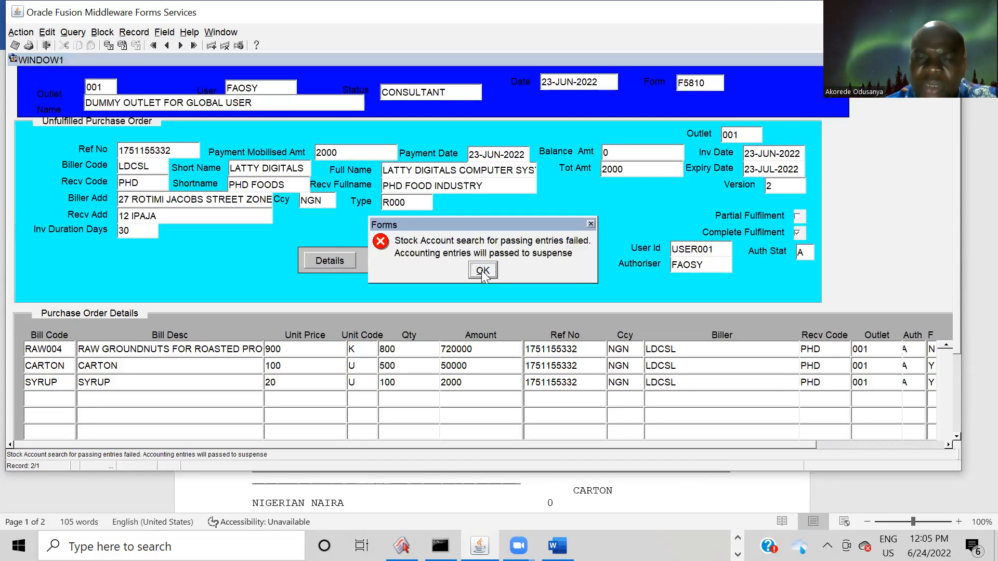
pyautogui.click(481, 271)
pyautogui.click(481, 270)
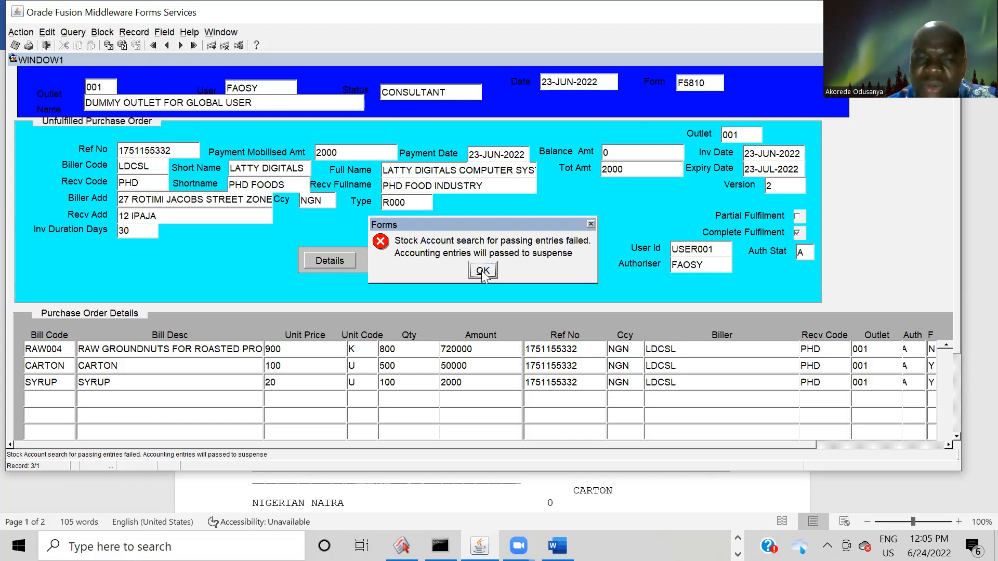
pyautogui.click(481, 270)
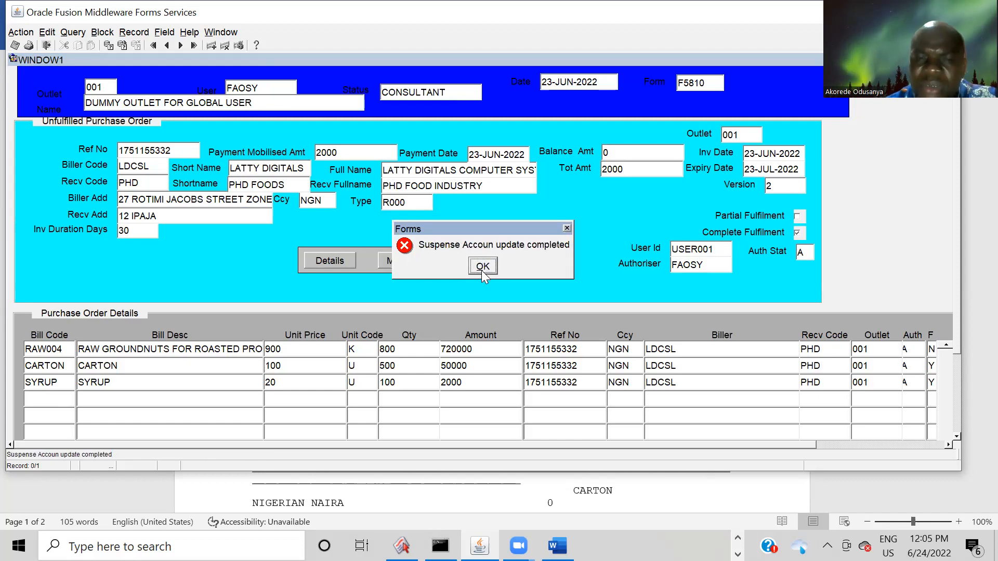
pyautogui.click(482, 270)
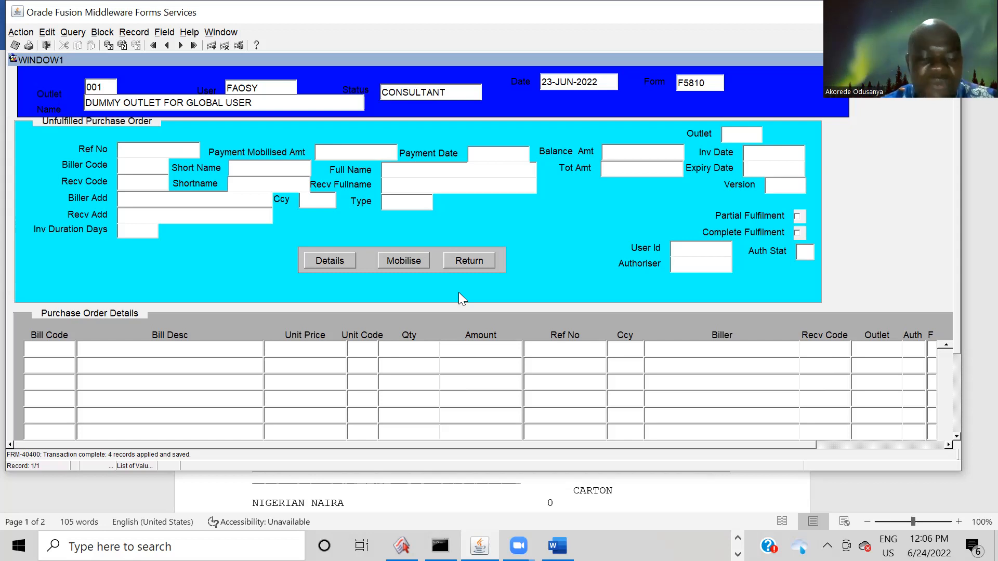
pyautogui.hotkey('ctrl', 'l')
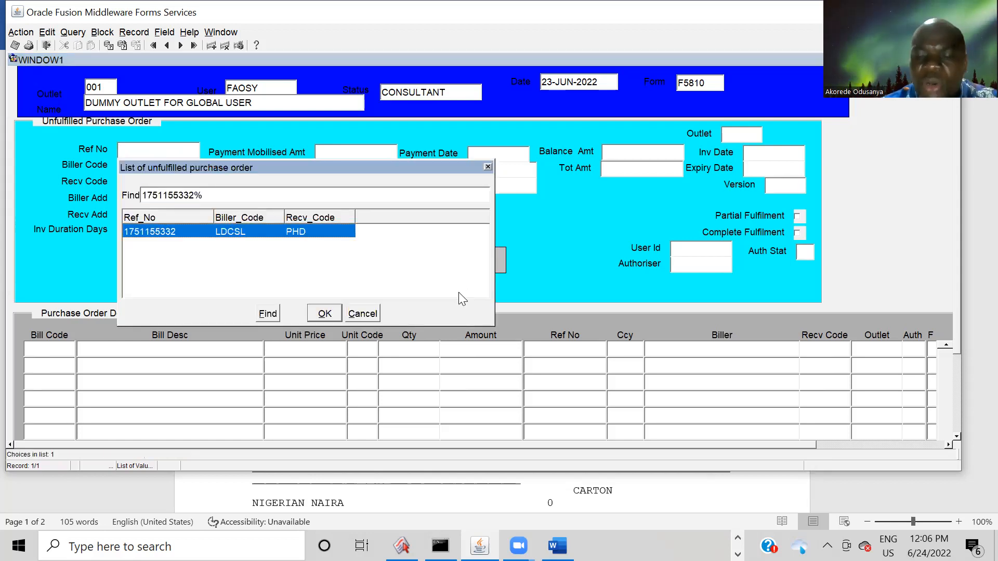
pyautogui.press('Return')
pyautogui.press('Tab')
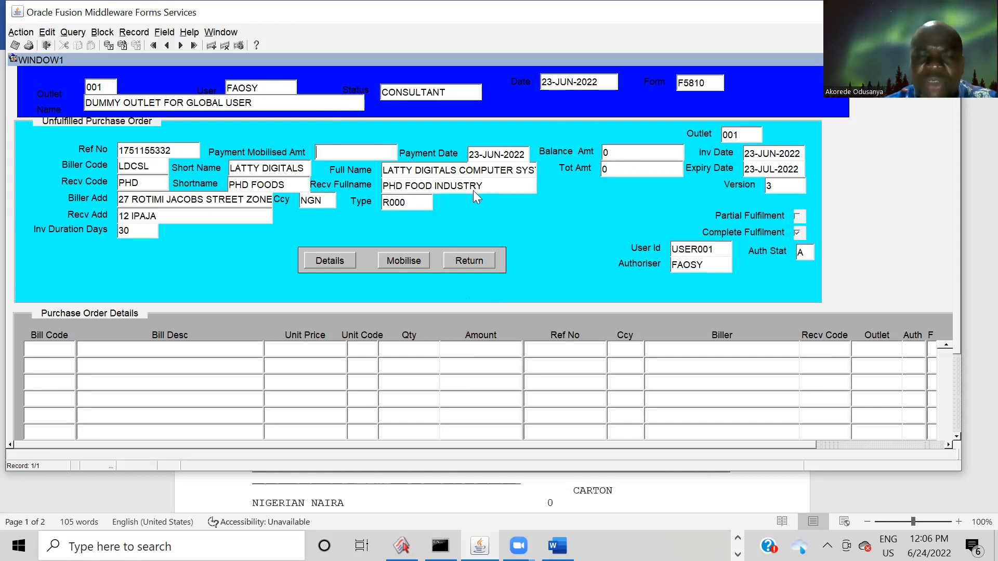
pyautogui.click(60, 354)
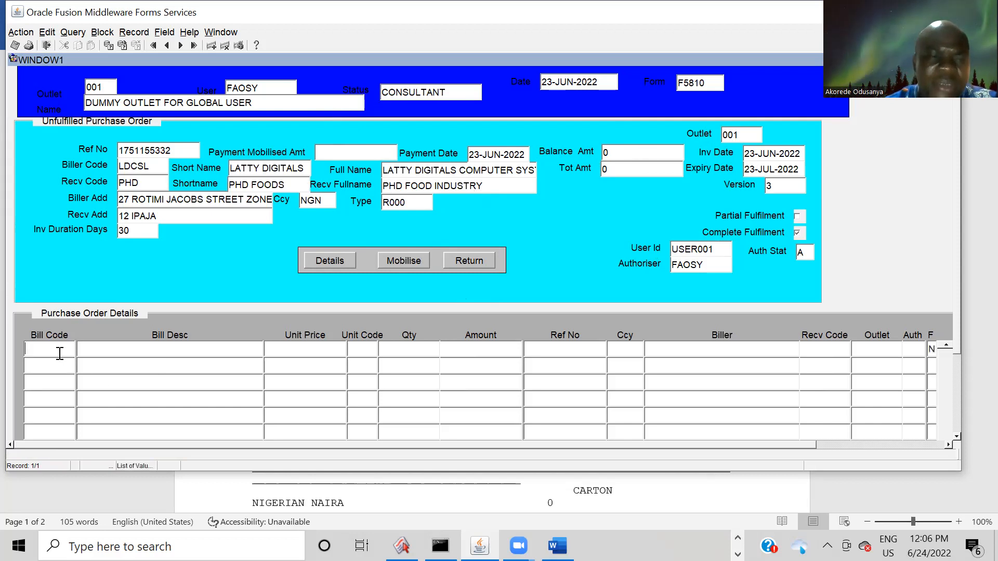
pyautogui.hotkey('ctrl', 'l')
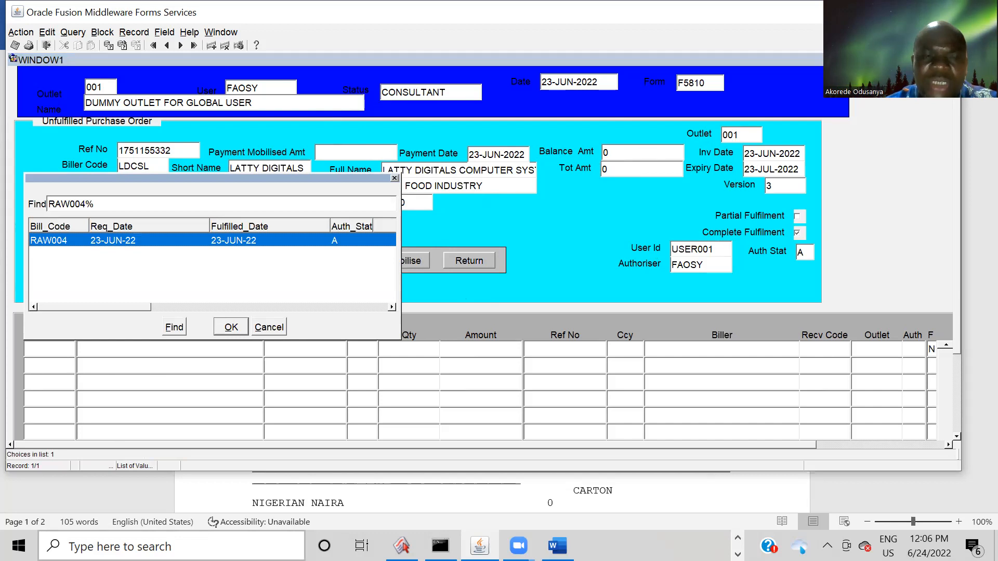
pyautogui.press('Return')
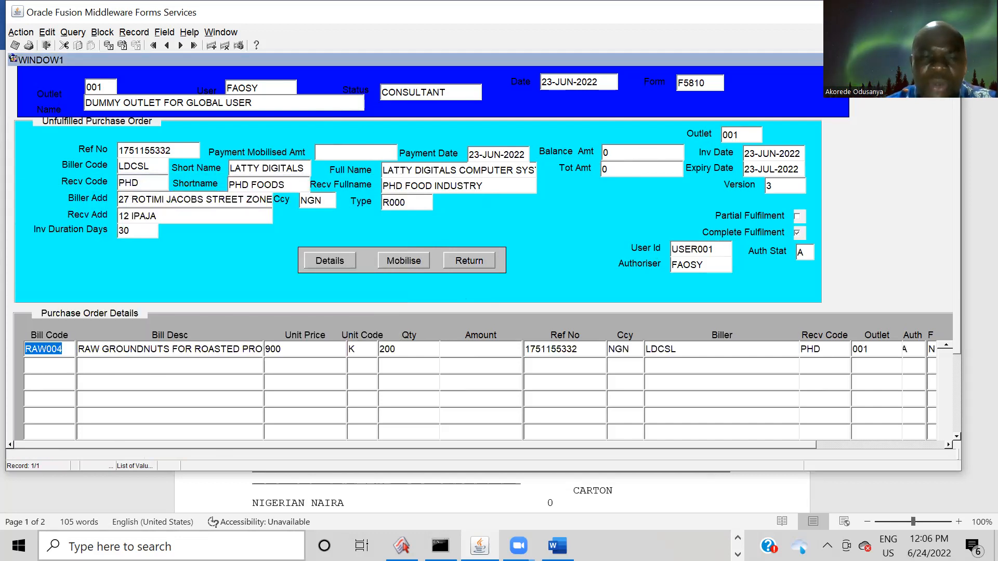
pyautogui.press('Tab')
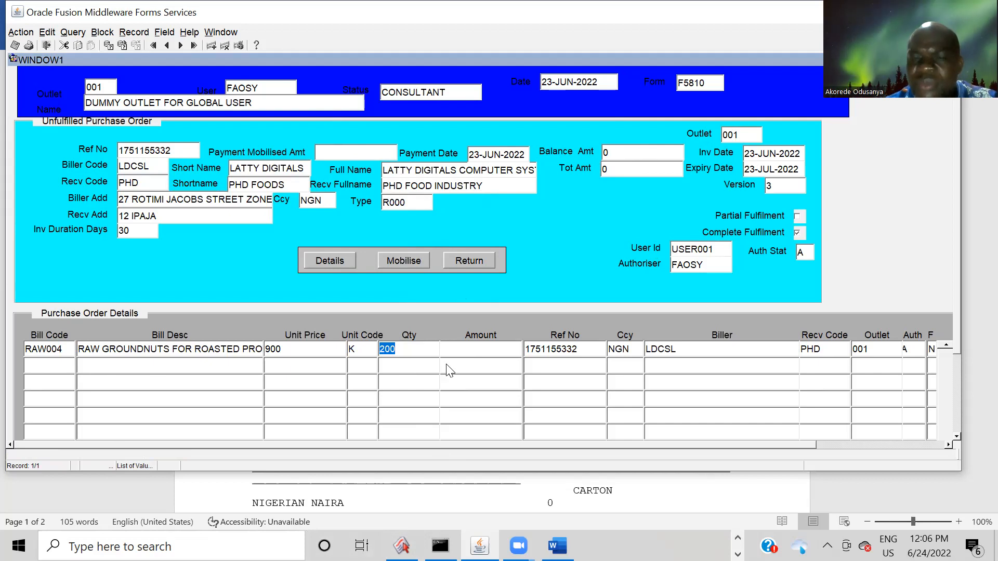
pyautogui.press('Tab')
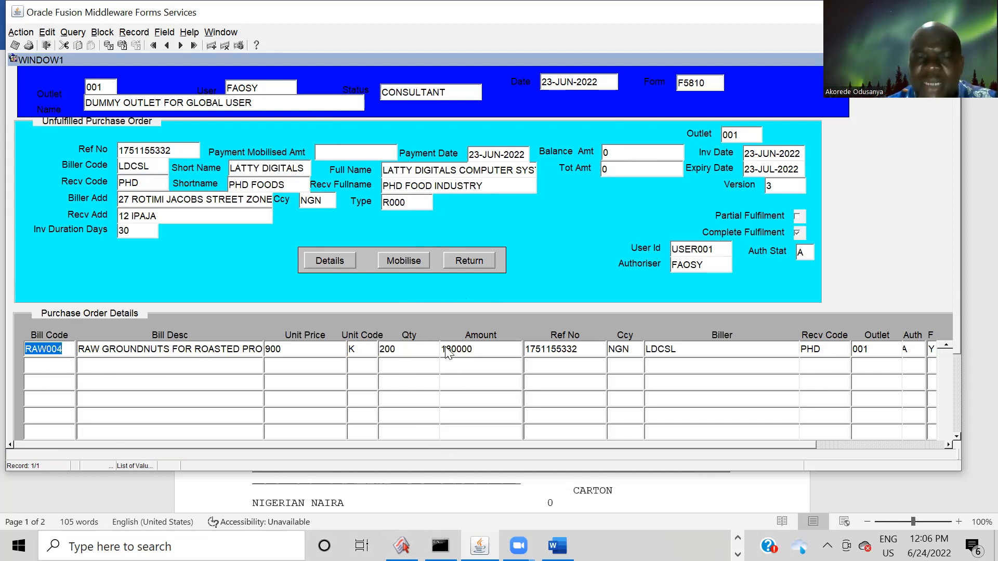
# - Mobilise the RAW004 line and clear the stock account and suspense alerts to save it
pyautogui.click(414, 263)
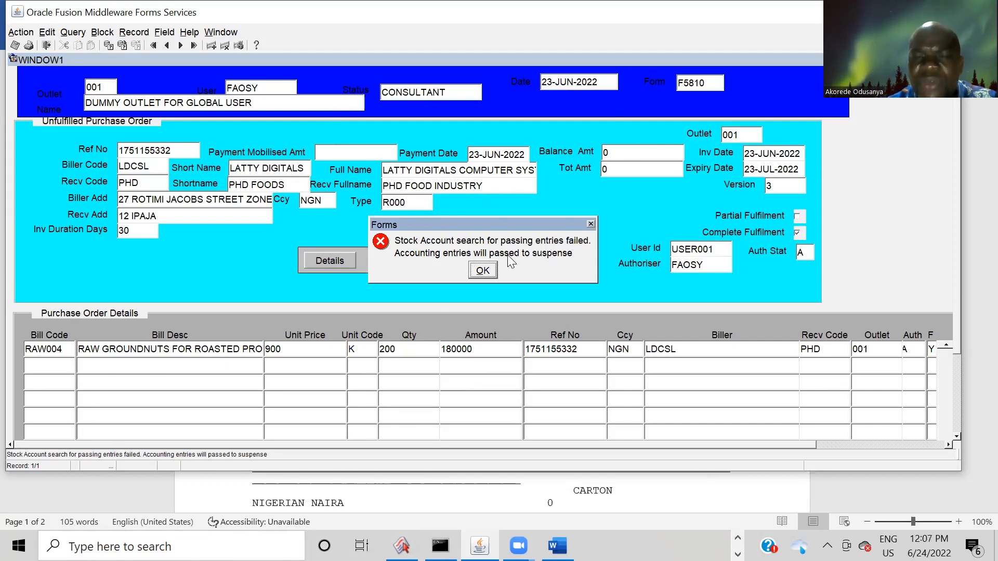
pyautogui.click(482, 270)
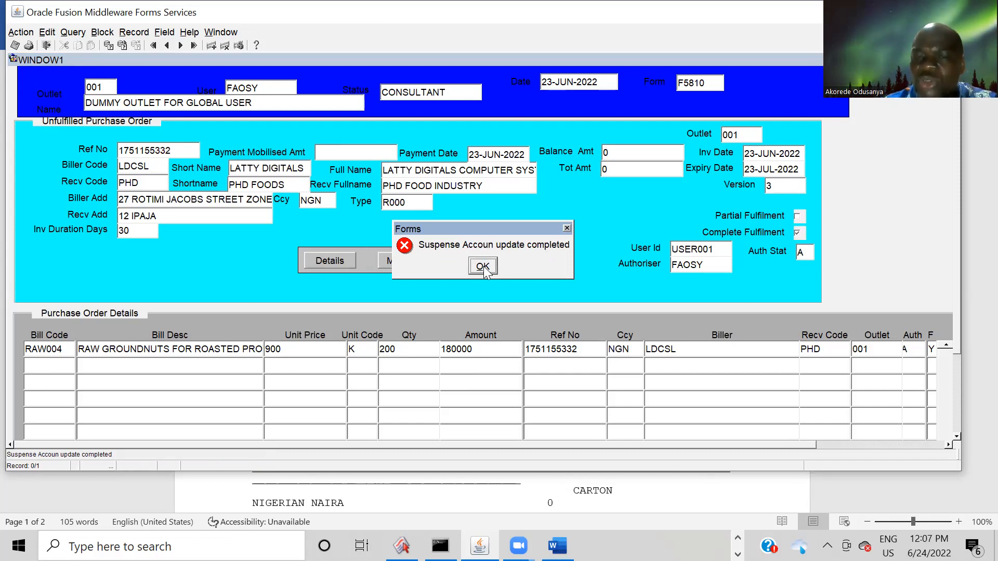
pyautogui.click(482, 266)
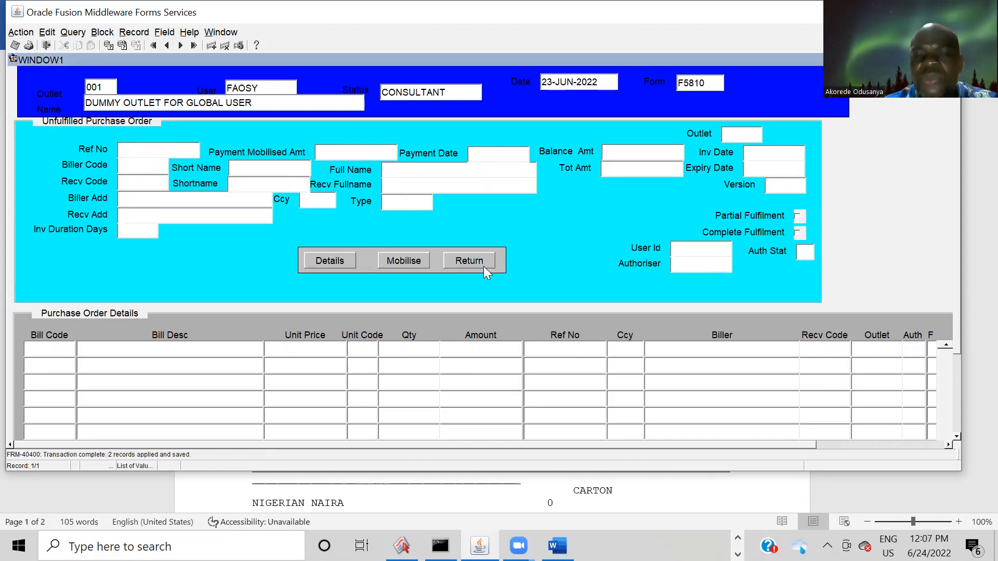
# - Close the mobilisation form and dismiss the FRM-40202 required-field alert to reach the main menu
pyautogui.hotkey('ctrl', 'l')
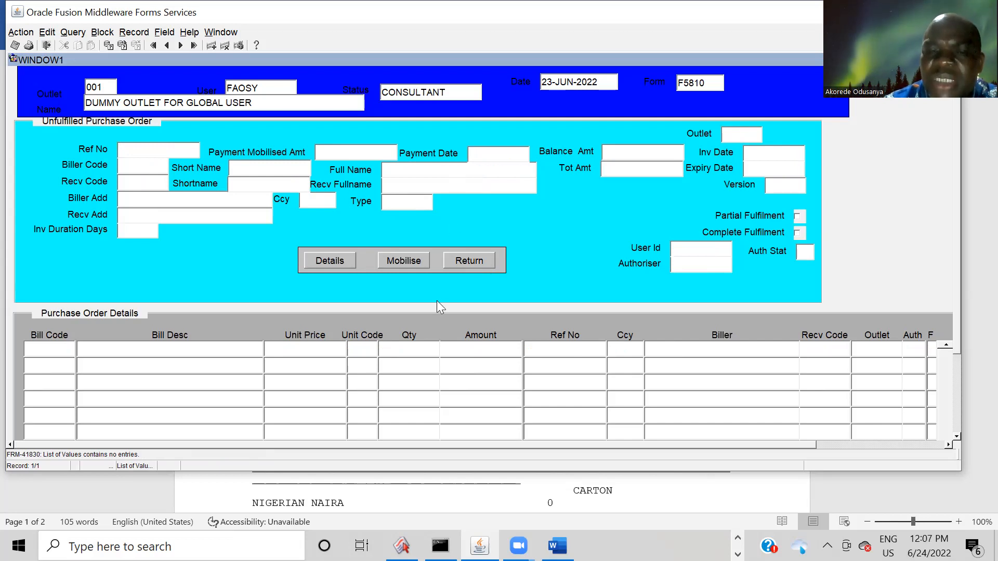
pyautogui.click(475, 260)
pyautogui.press('Return')
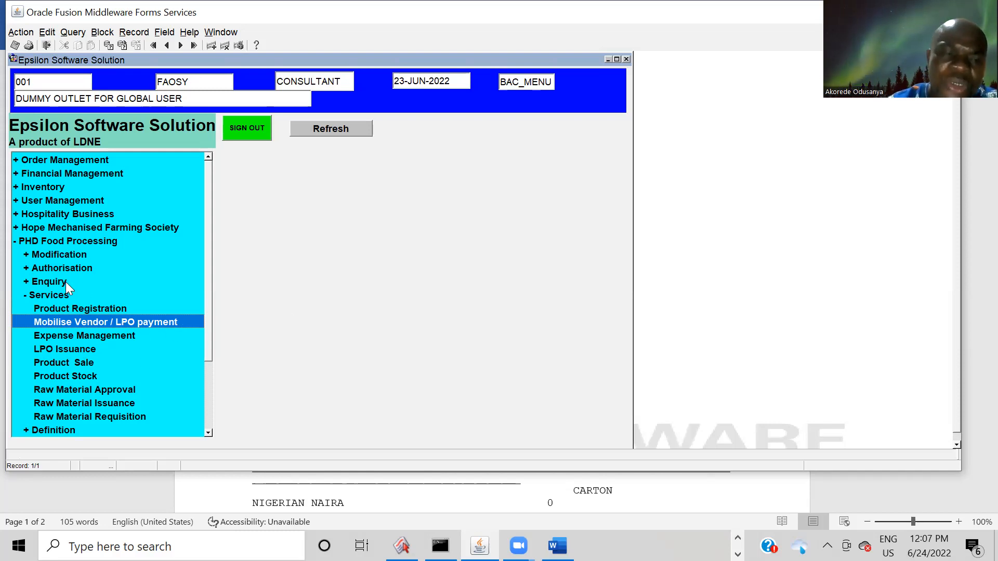
# - Open Raw Material Requisition (F5801) from PHD Food Processing > Services in the menu tree
pyautogui.doubleClick(58, 268)
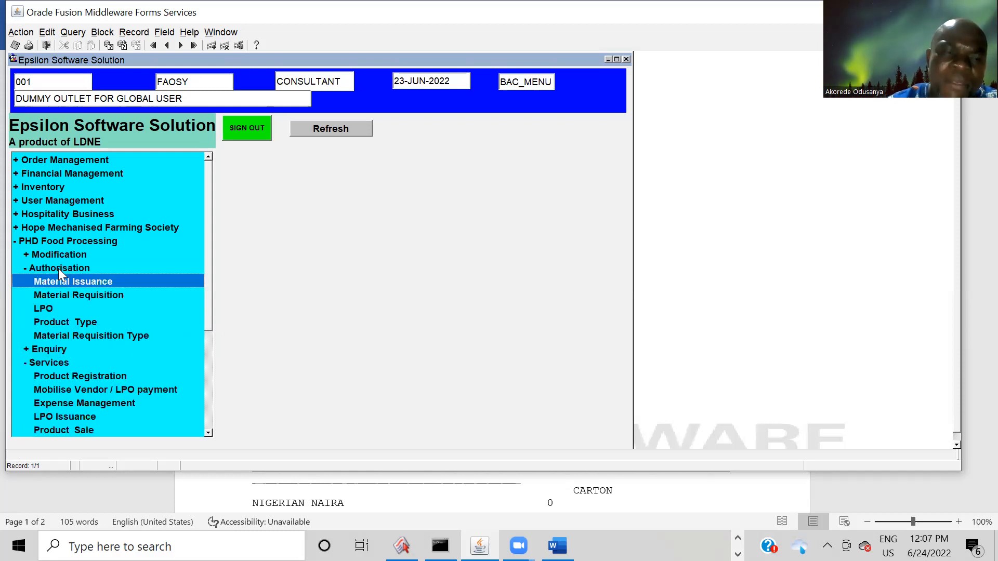
pyautogui.doubleClick(30, 269)
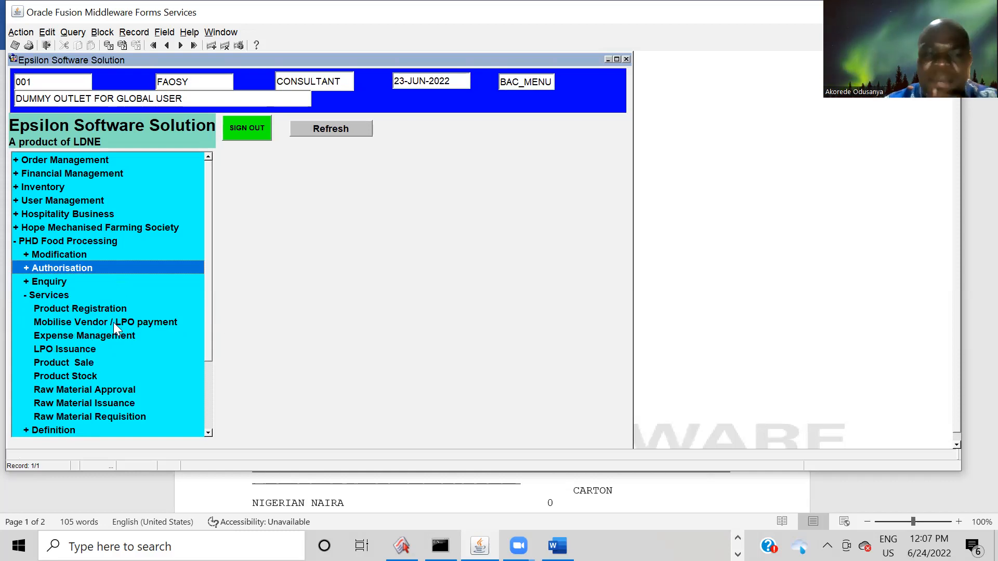
pyautogui.click(208, 433)
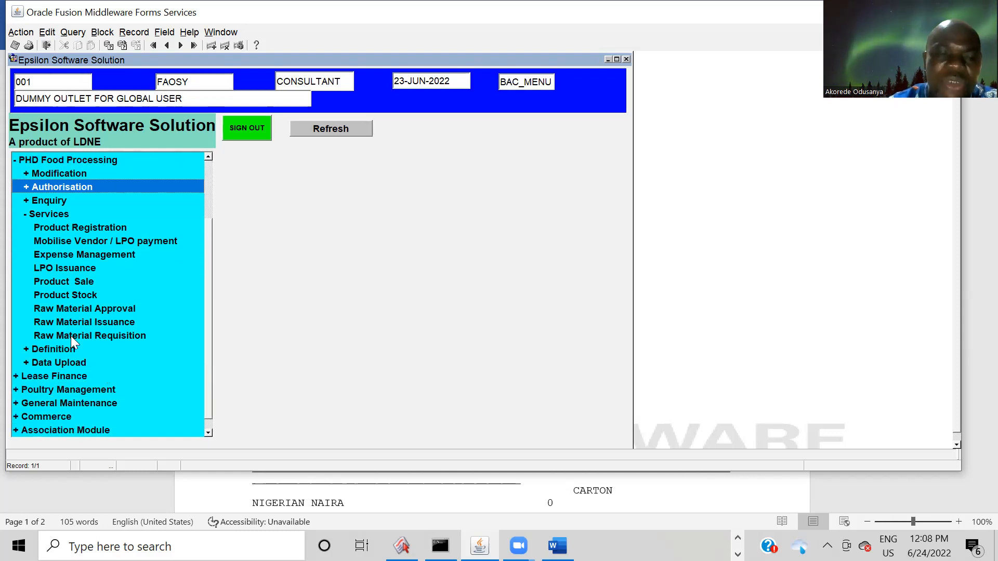
pyautogui.doubleClick(67, 336)
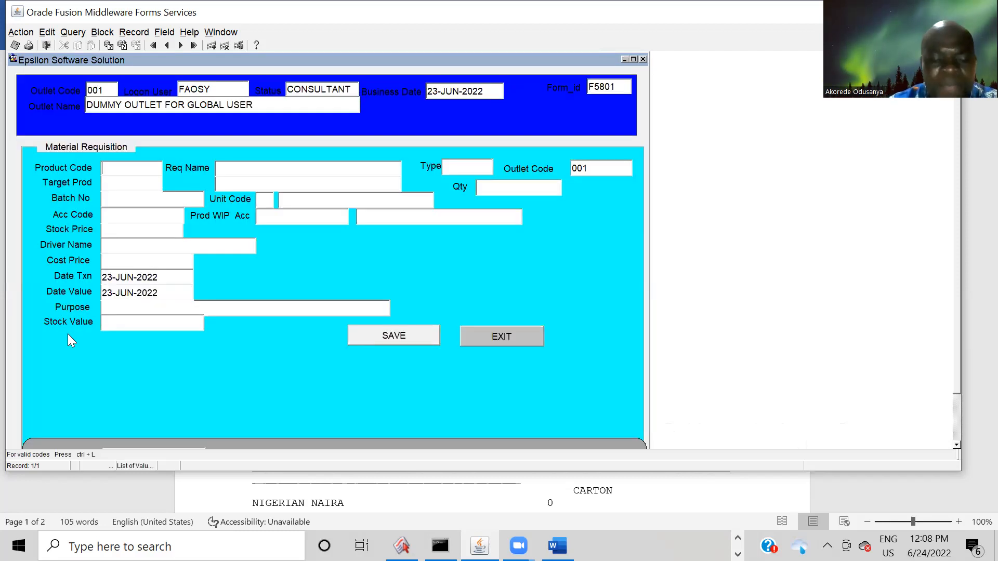
# - Search the Product Code list for raw materials, then close it without choosing
pyautogui.hotkey('ctrl', 'l')
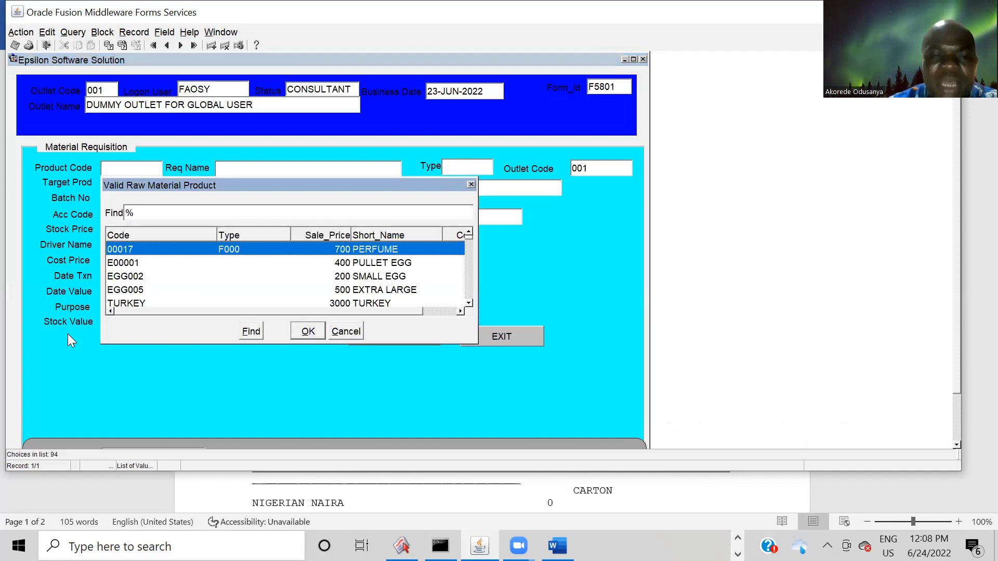
pyautogui.write('raW')
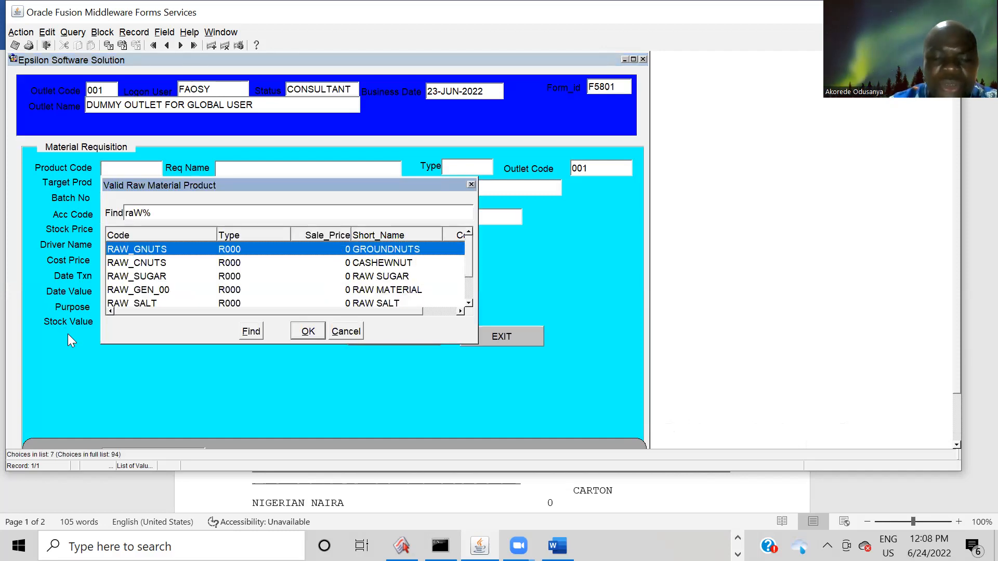
pyautogui.click(469, 302)
pyautogui.moveTo(469, 270); pyautogui.dragTo(469, 242)
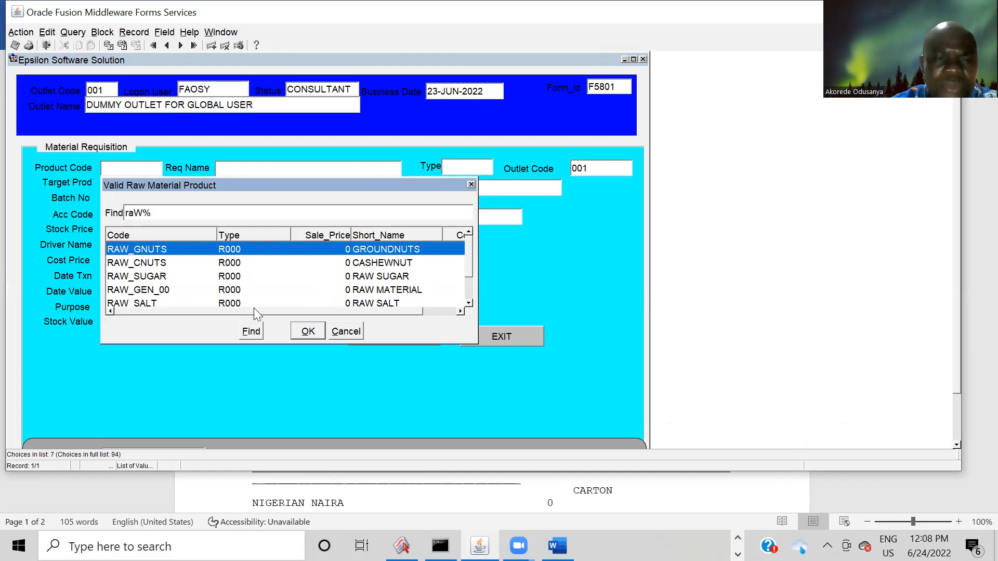
pyautogui.moveTo(241, 312); pyautogui.dragTo(197, 312)
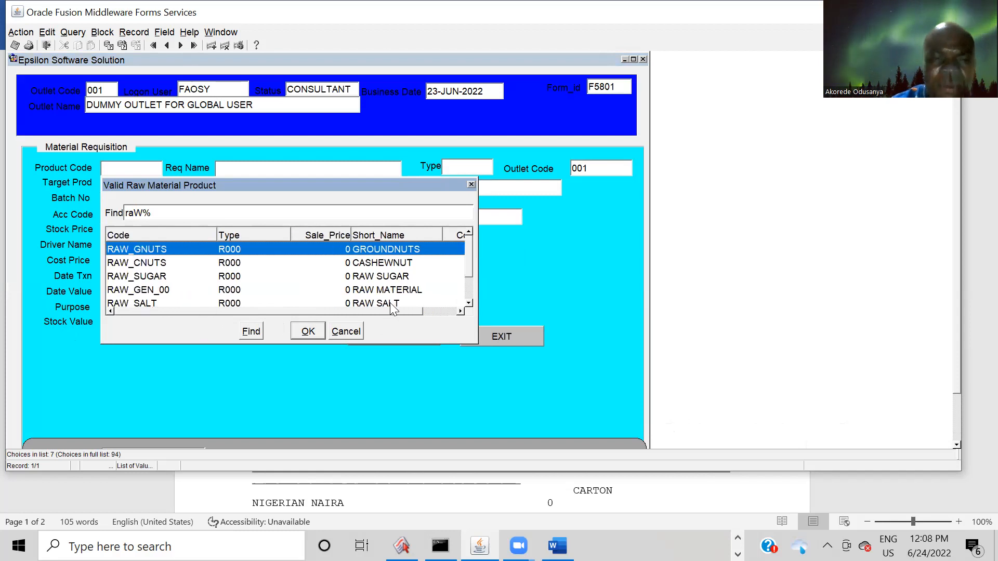
pyautogui.click(469, 304)
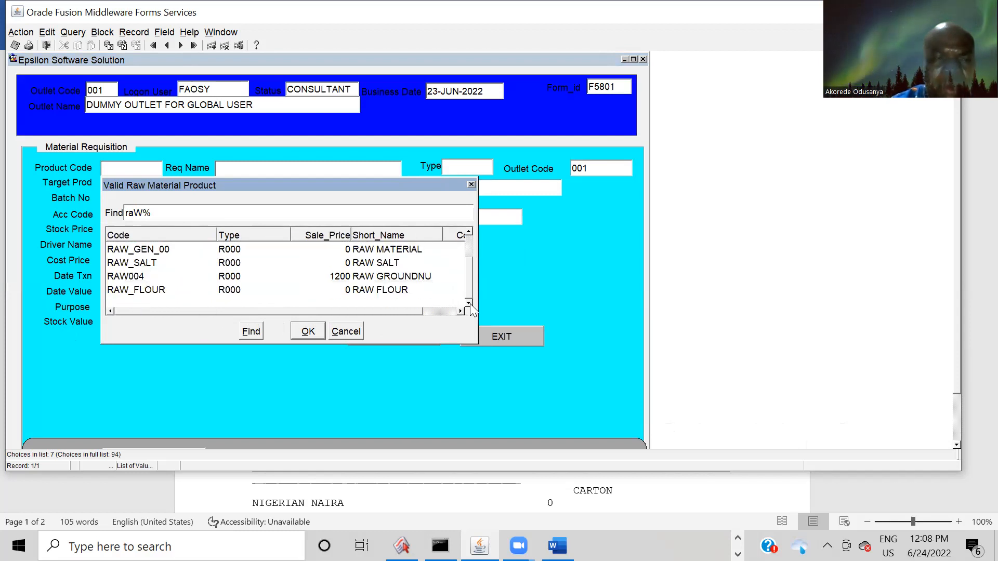
pyautogui.click(345, 333)
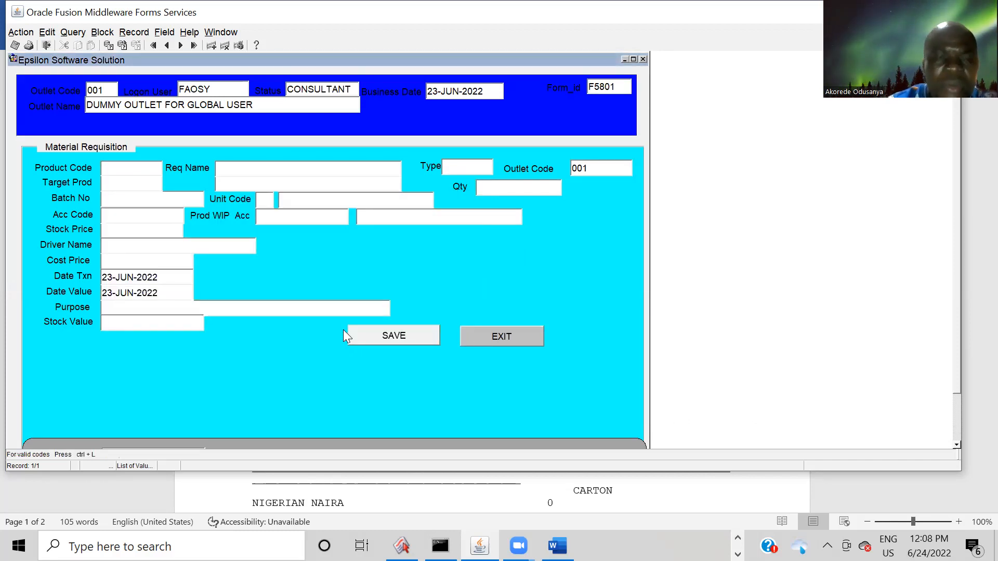
# - Select RAW004 raw groundnuts as the requisition's Product Code
pyautogui.hotkey('ctrl', 'l')
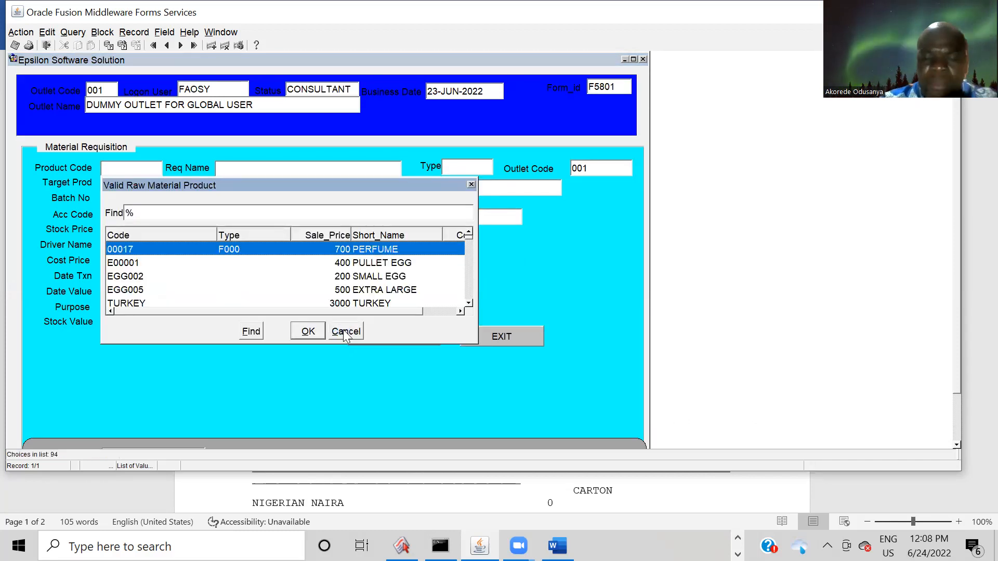
pyautogui.write('r')
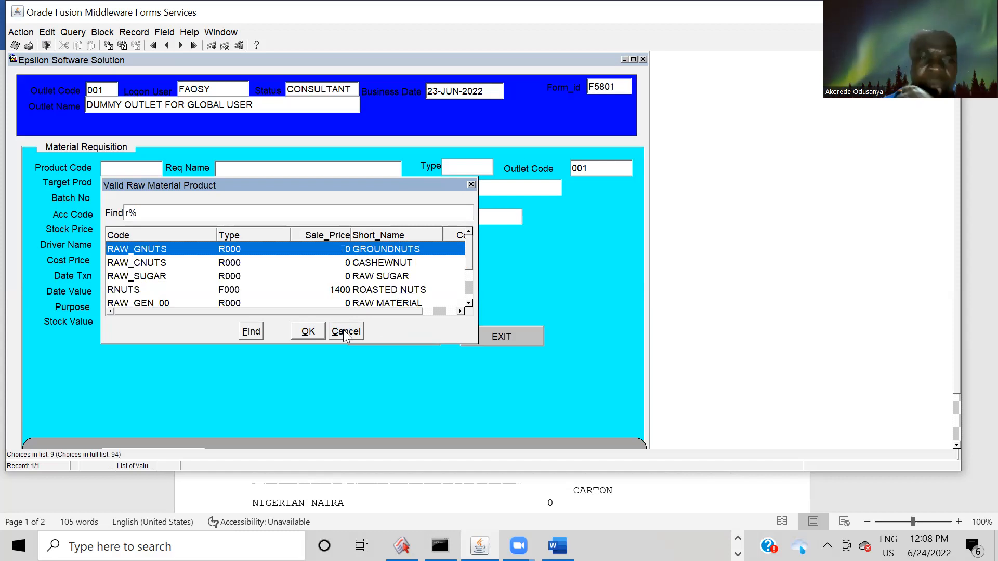
pyautogui.press('Down')
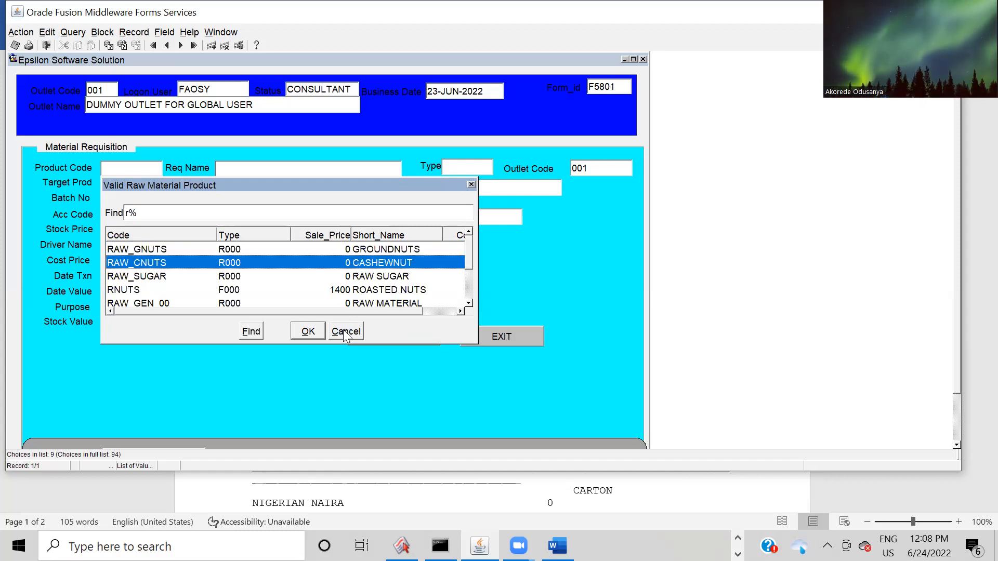
pyautogui.press('Down')
pyautogui.press('Down')
pyautogui.press('Down')
pyautogui.press('Down')
pyautogui.press('Down')
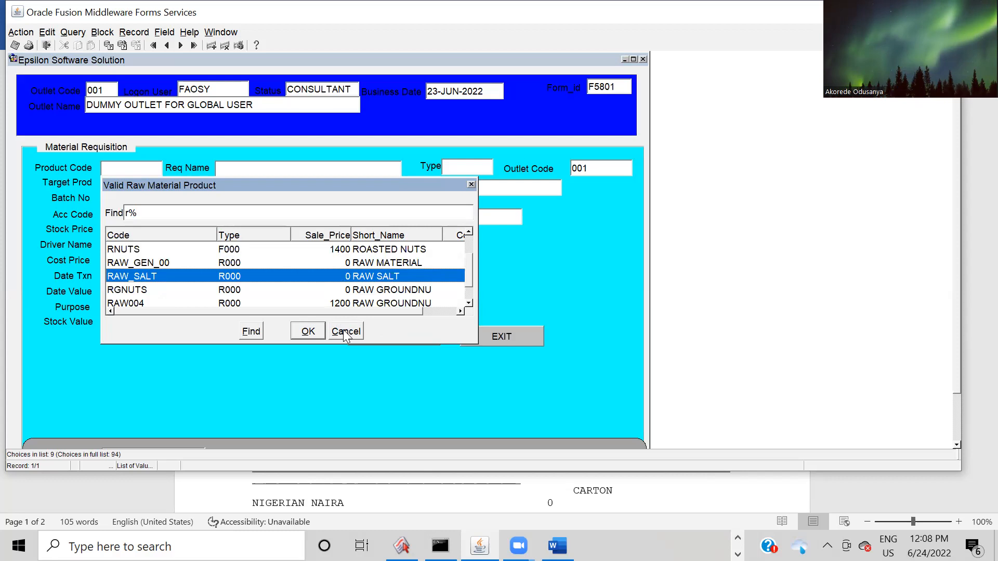
pyautogui.press('Down')
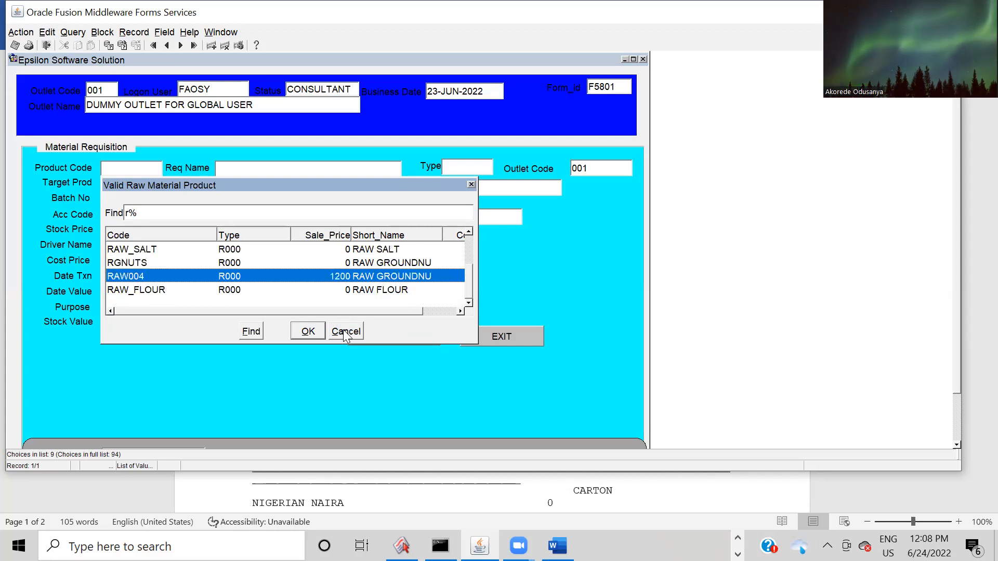
pyautogui.press('Return')
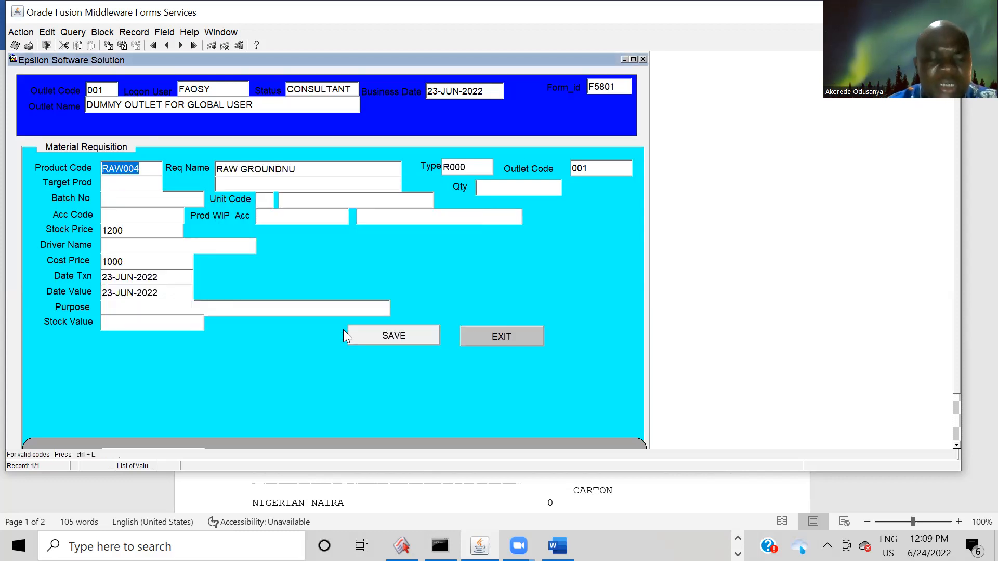
pyautogui.press('Tab')
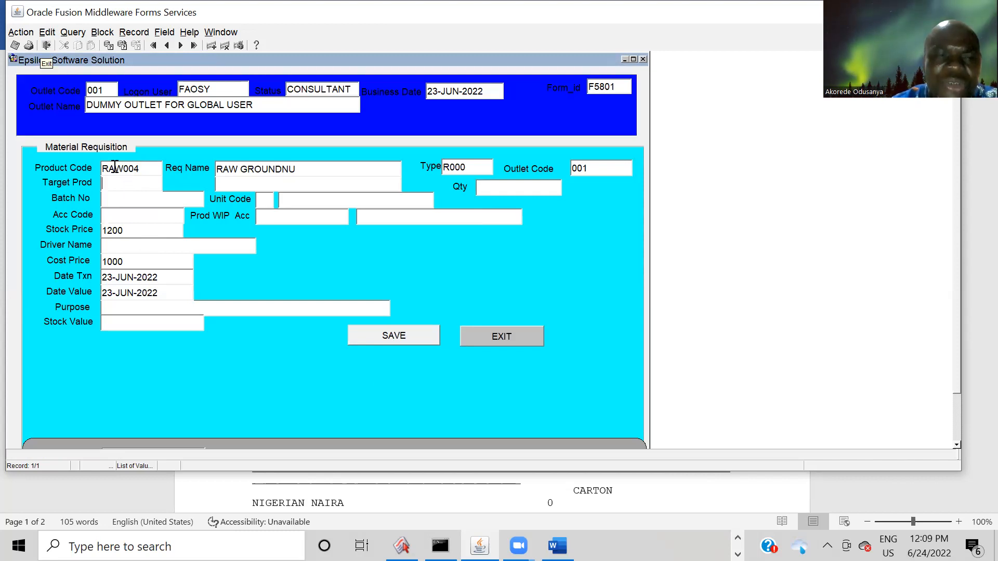
# - Set the target product to RNUTS Roasted Nuts using an rNUTS filter
pyautogui.hotkey('ctrl', 'l')
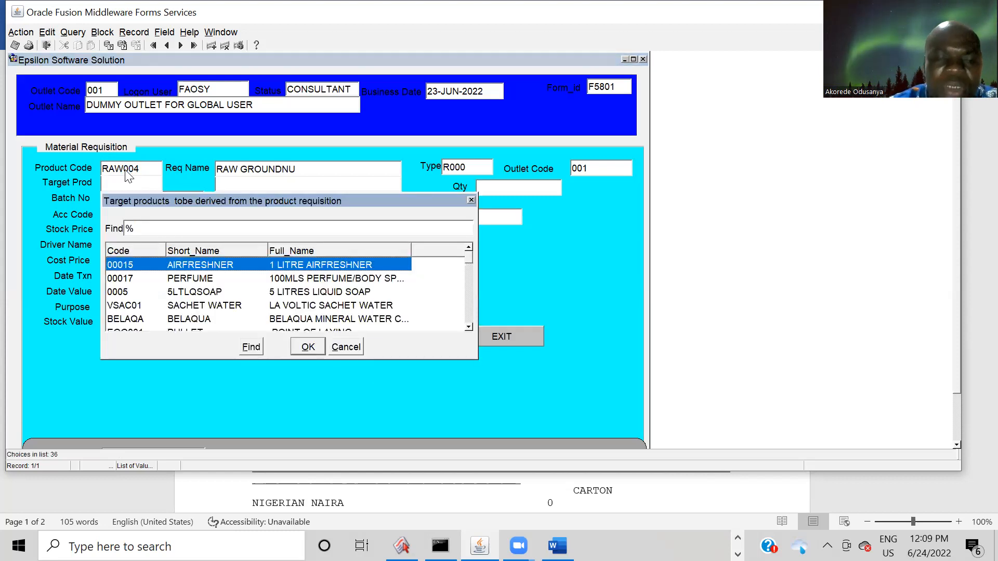
pyautogui.write('rNUTS')
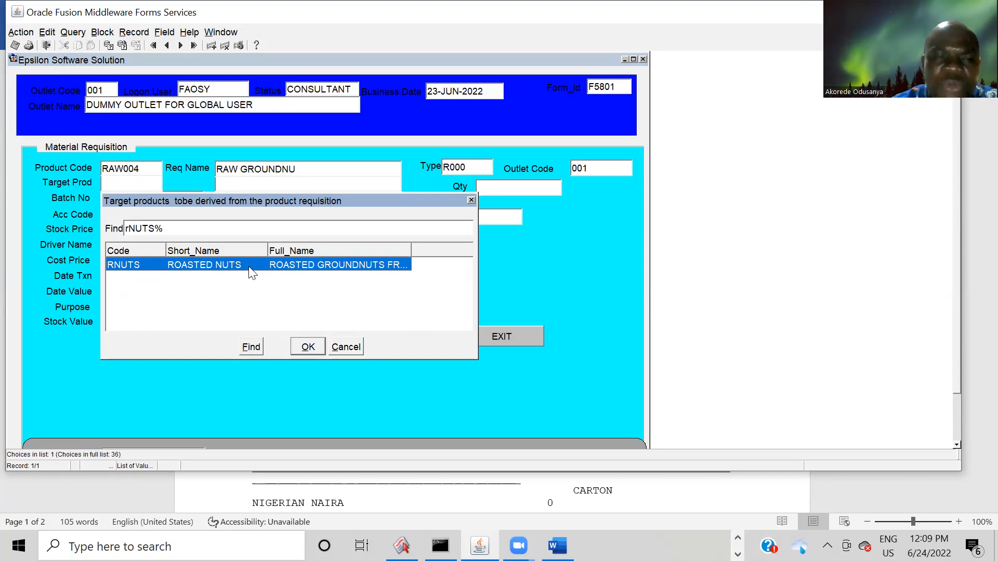
pyautogui.click(307, 348)
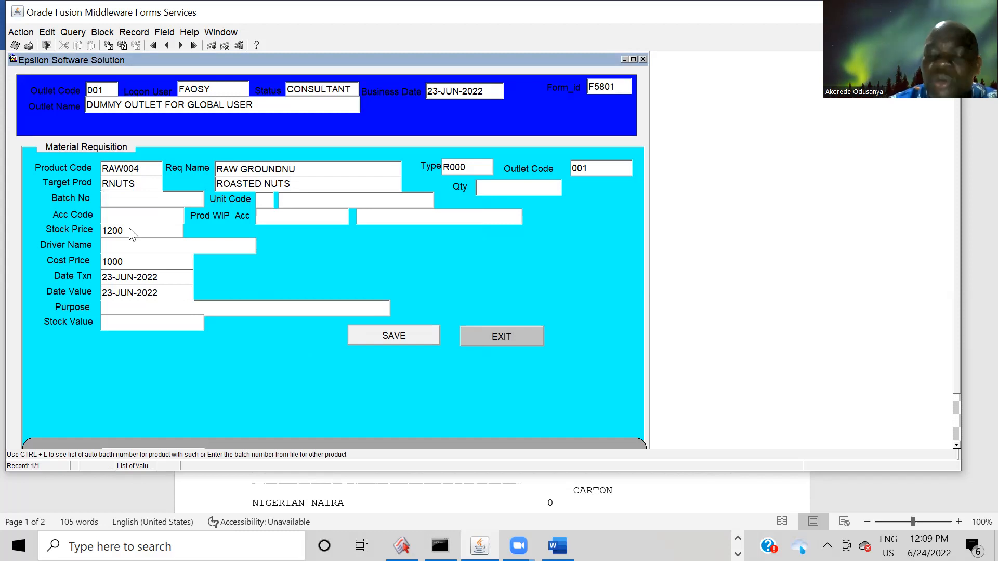
pyautogui.hotkey('ctrl', 'l')
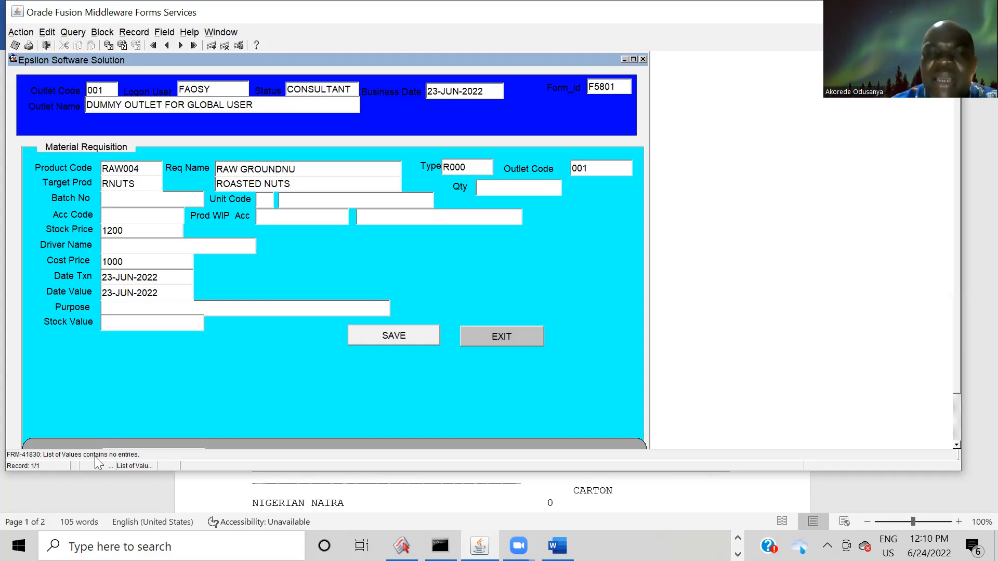
# - Close the requisition and start an Auto Batch Generation for product RNUTS
pyautogui.click(501, 337)
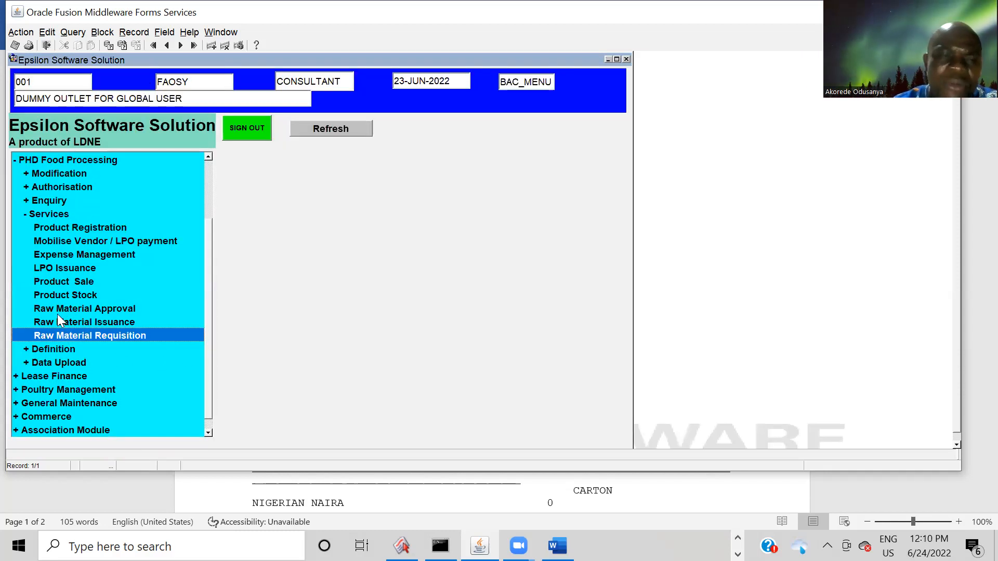
pyautogui.click(23, 215)
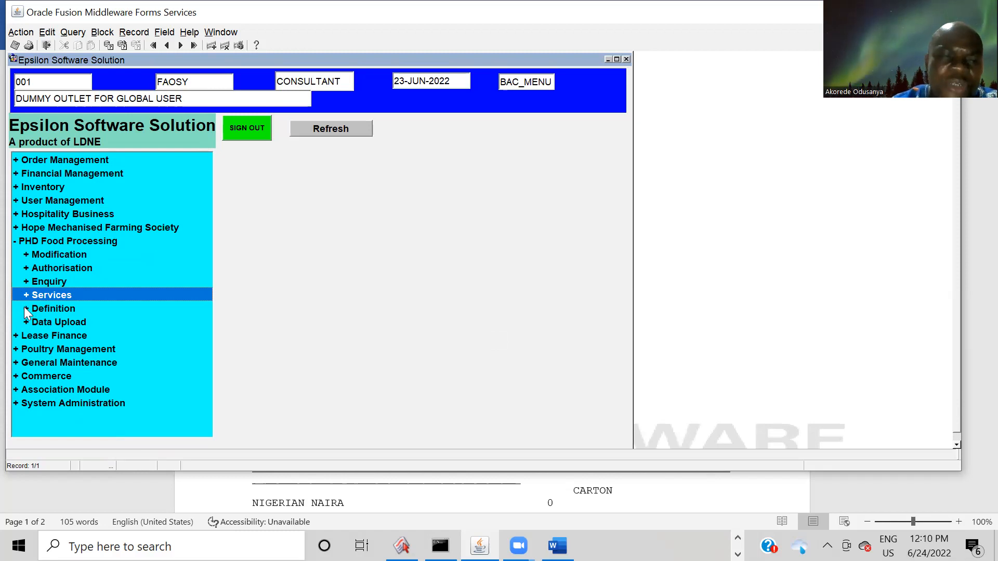
pyautogui.click(24, 308)
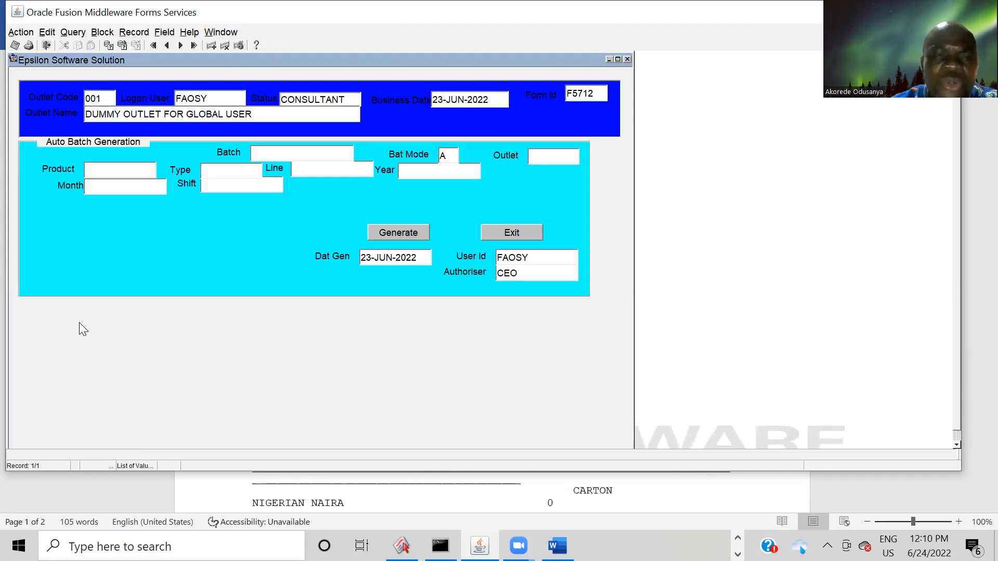
pyautogui.hotkey('ctrl', 'l')
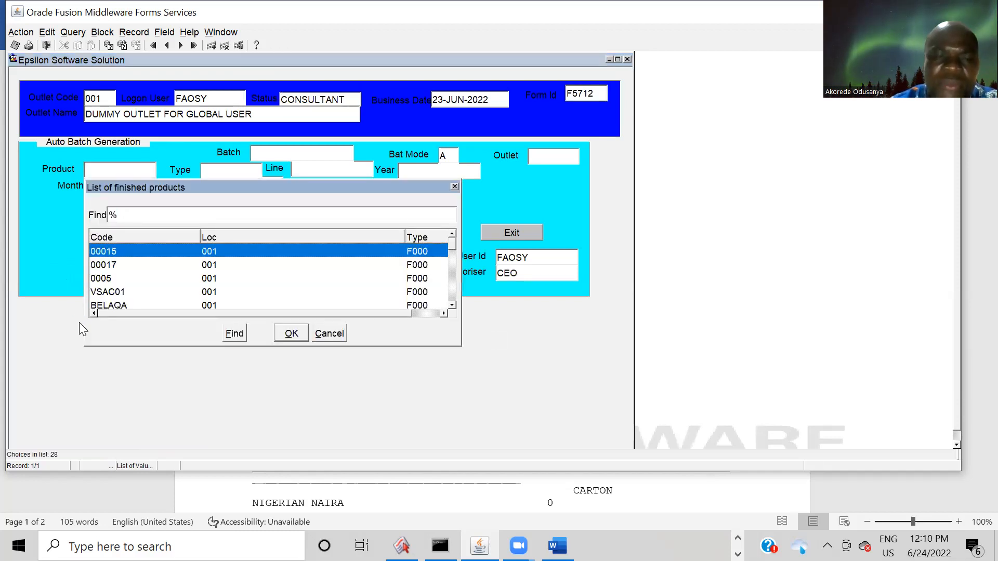
pyautogui.write('rNUTS')
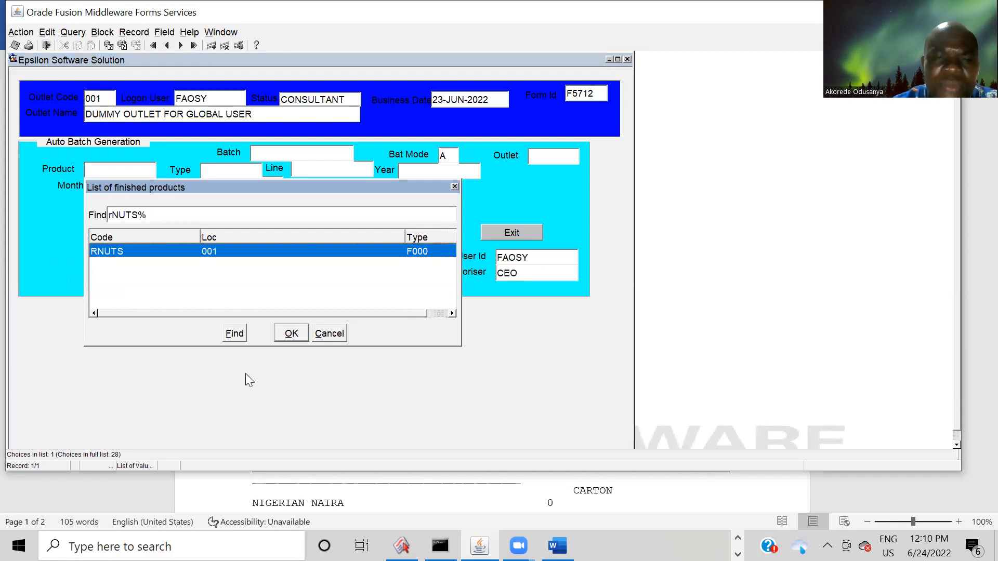
pyautogui.click(291, 333)
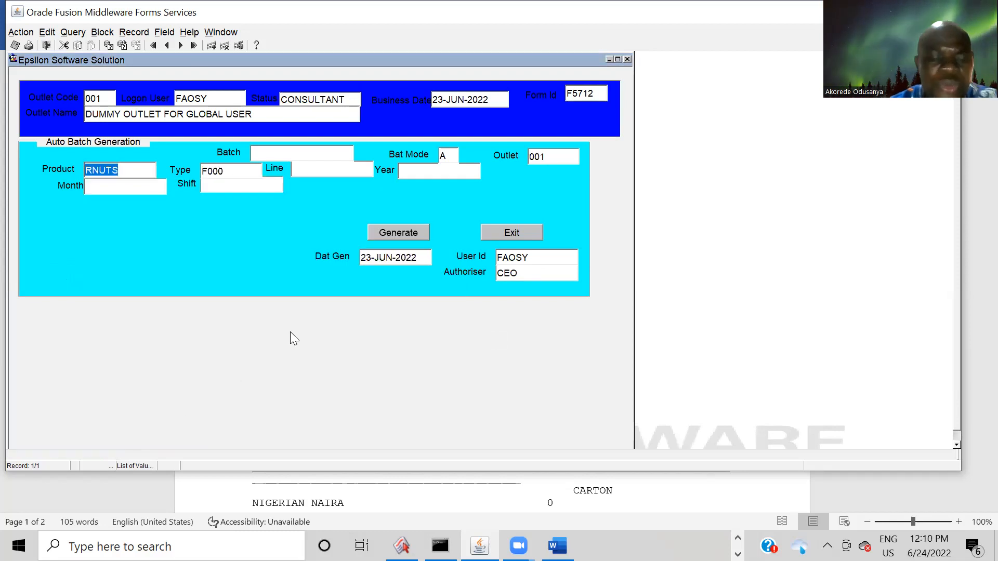
# - Enter year 2022, month JUN and shift 1, then try generating the batch
pyautogui.press('Tab')
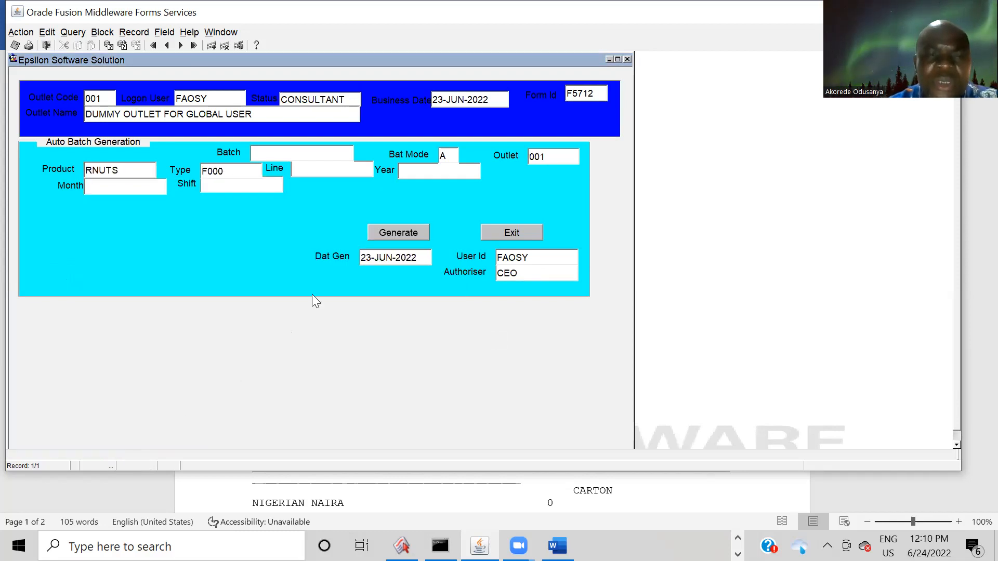
pyautogui.hotkey('ctrl', 'l')
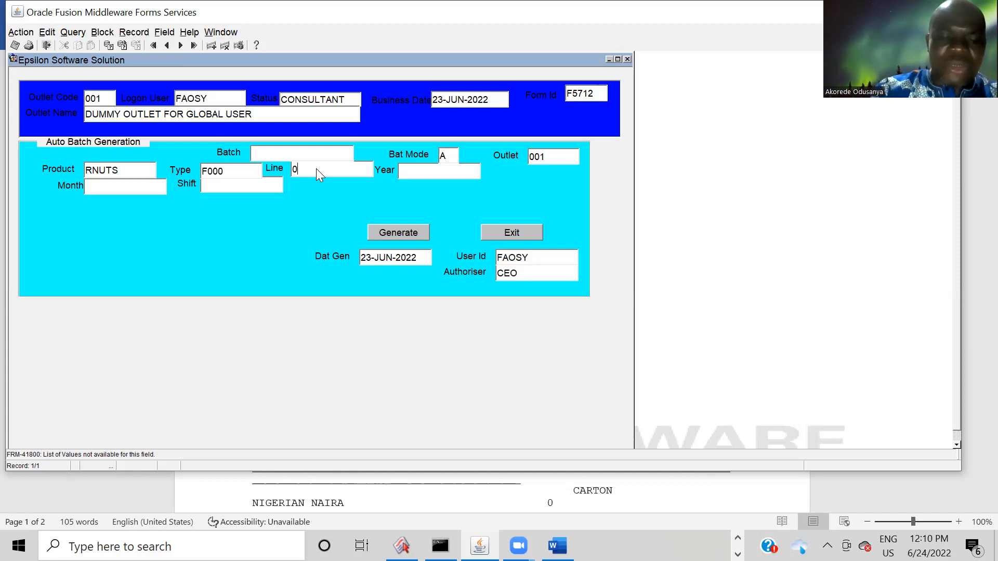
pyautogui.press('Tab')
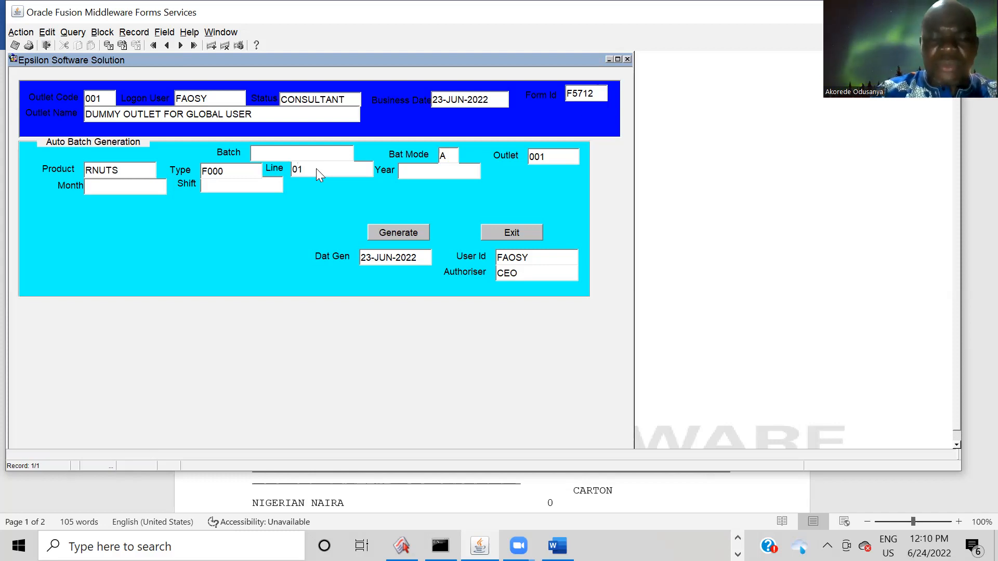
pyautogui.write('2022')
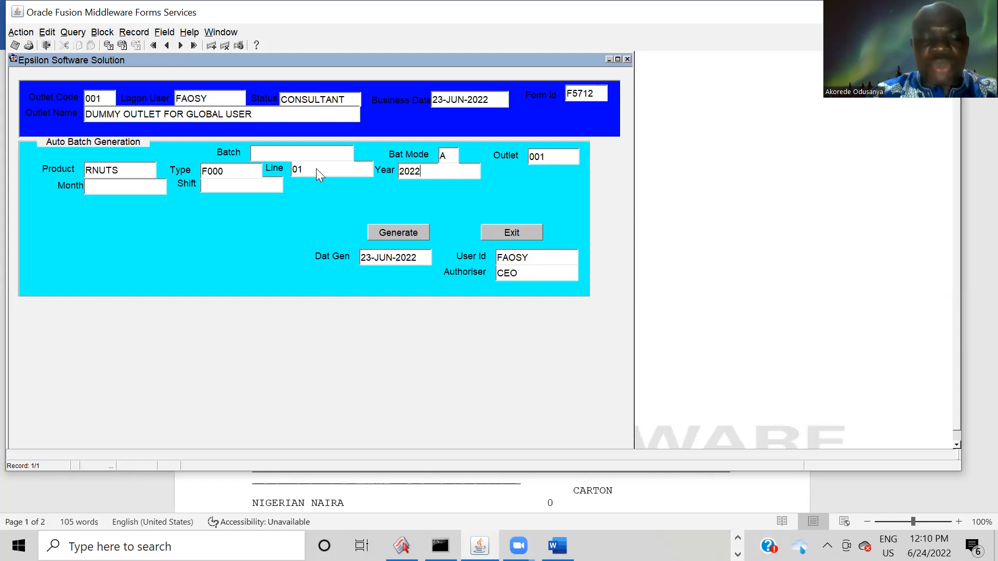
pyautogui.click(314, 168)
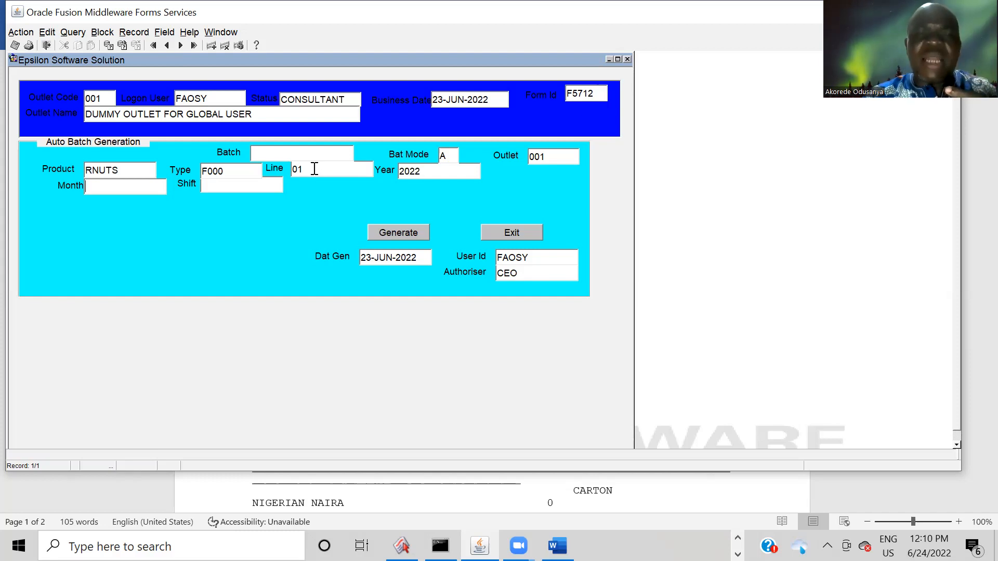
pyautogui.press('BackSpace')
pyautogui.press('BackSpace')
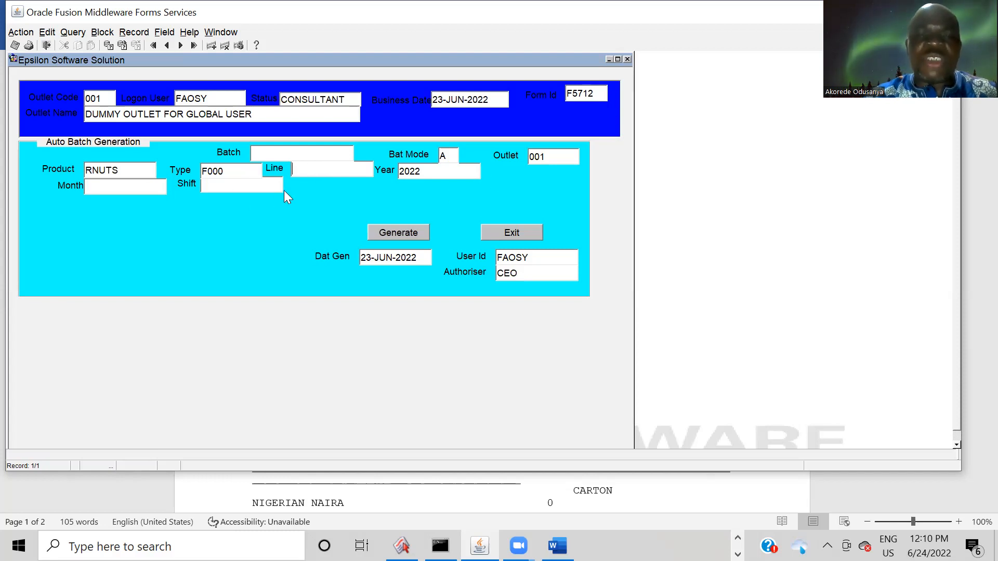
pyautogui.write('JUN')
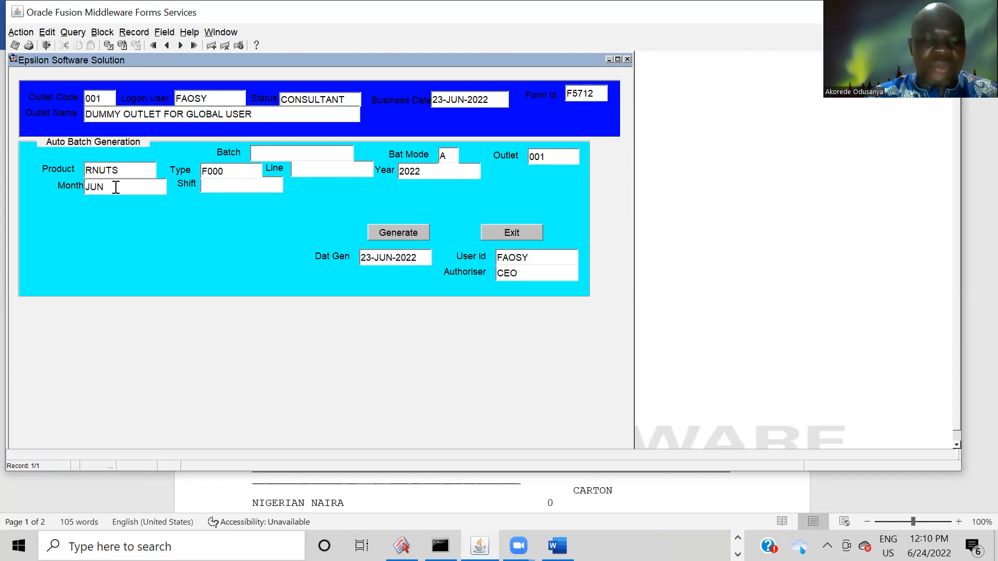
pyautogui.press('Tab')
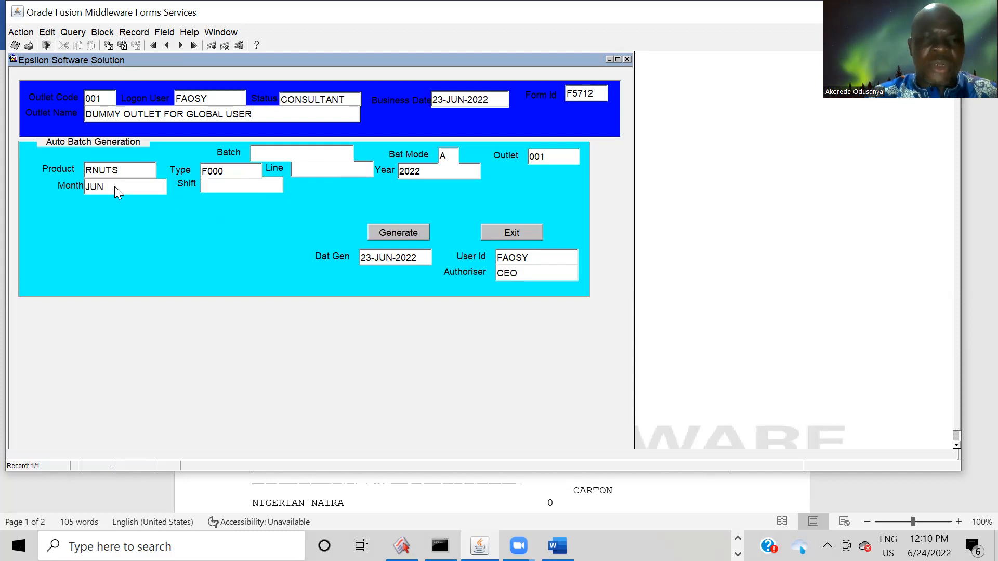
pyautogui.write('1')
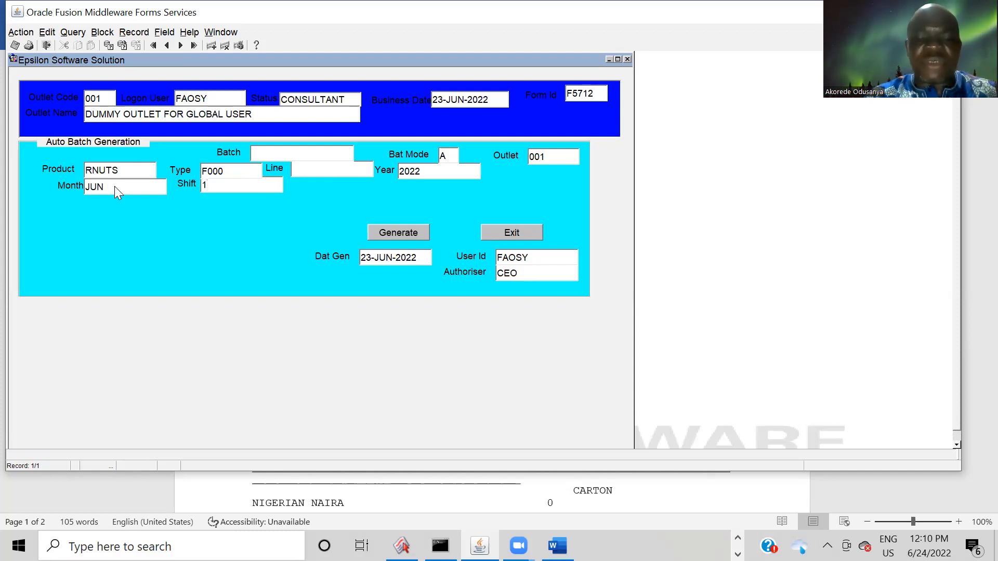
pyautogui.click(397, 229)
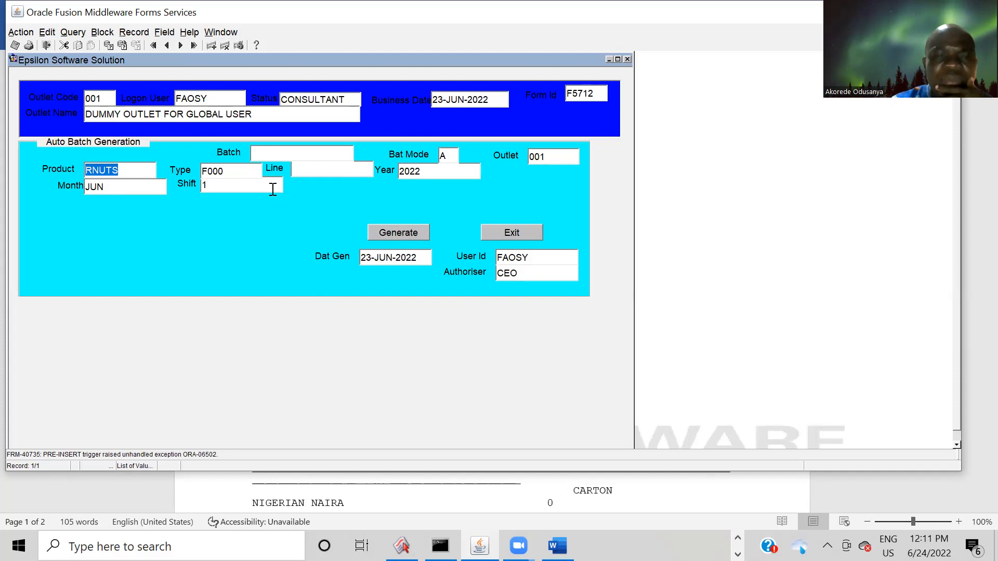
# - Replace the month JUN with a numeric value and retry generating the batch
pyautogui.click(121, 191)
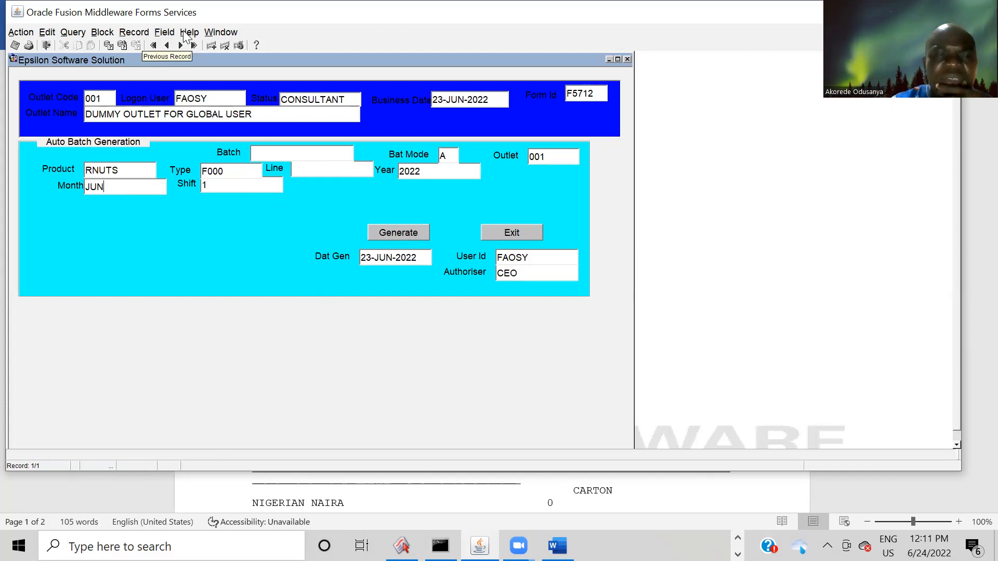
pyautogui.press('BackSpace')
pyautogui.press('BackSpace')
pyautogui.press('BackSpace')
pyautogui.write('06')
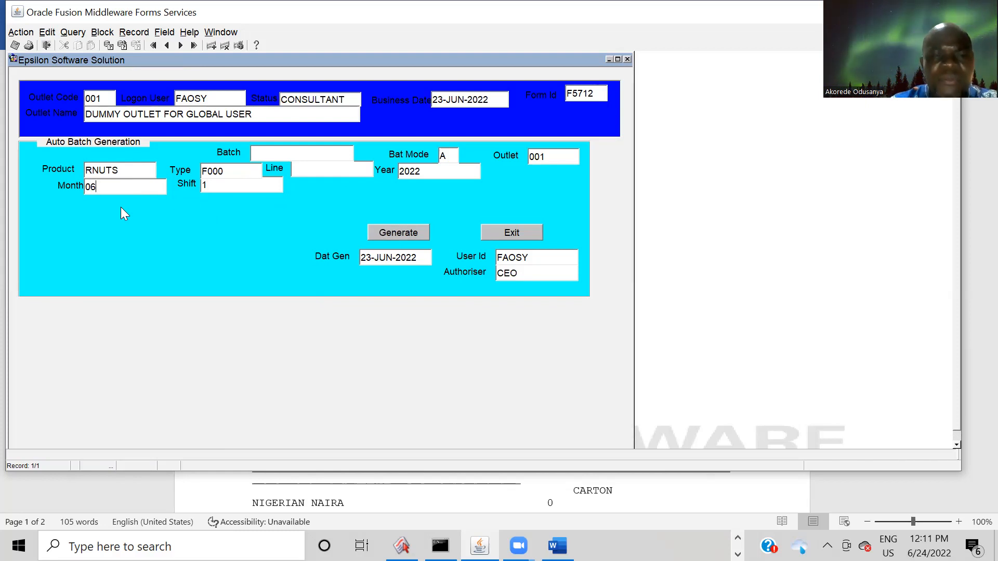
pyautogui.click(393, 232)
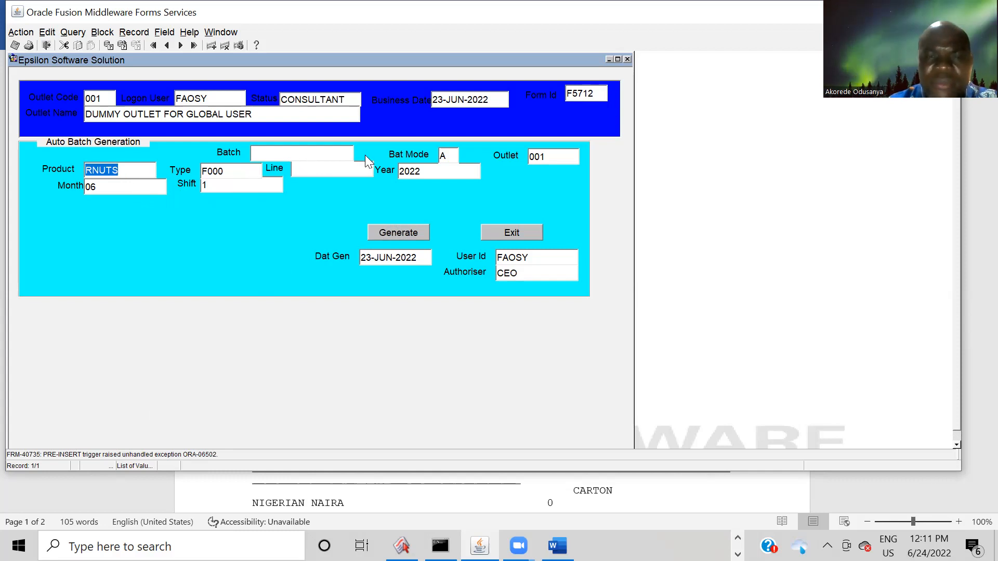
# - Set Line to 1 and retry generation, which fails with the PRE-INSERT error
pyautogui.click(327, 169)
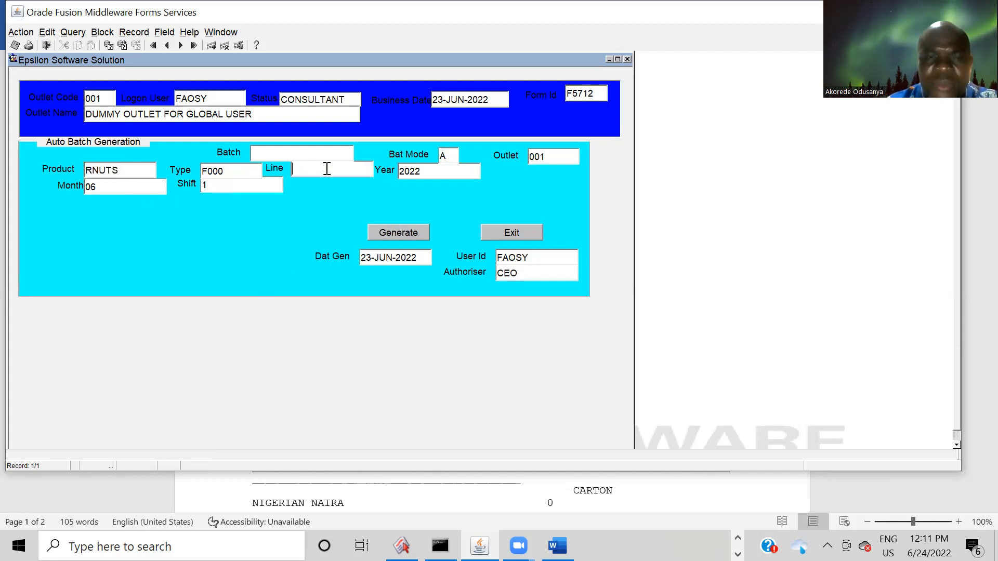
pyautogui.write('1')
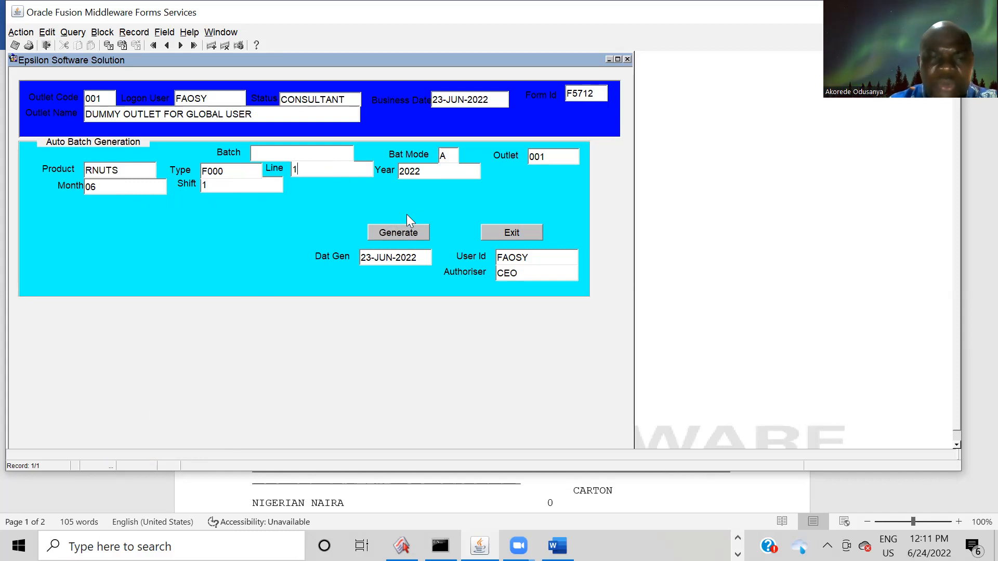
pyautogui.click(396, 232)
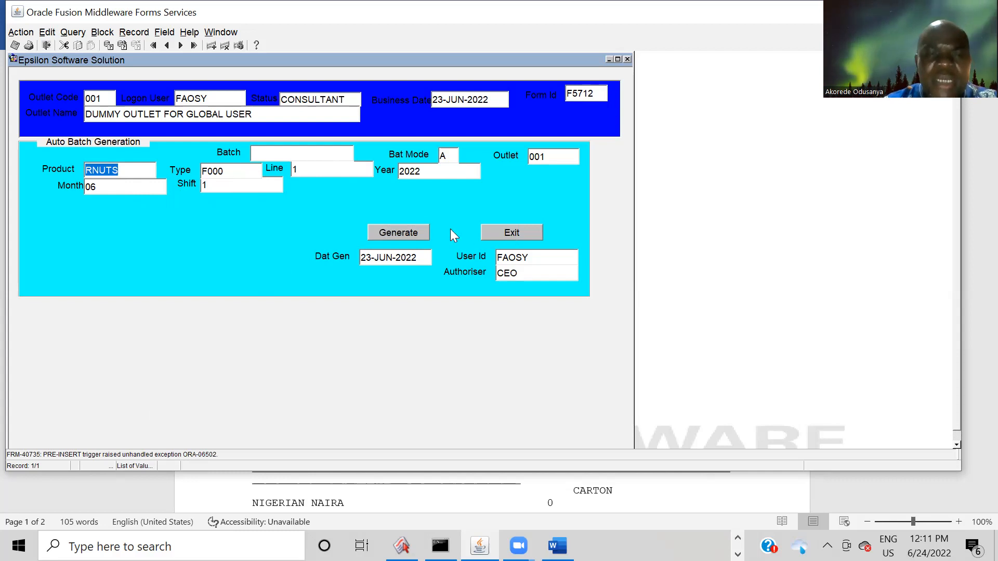
# - Reopen Auto Batch Generation and choose RNUTS as the product
pyautogui.click(513, 234)
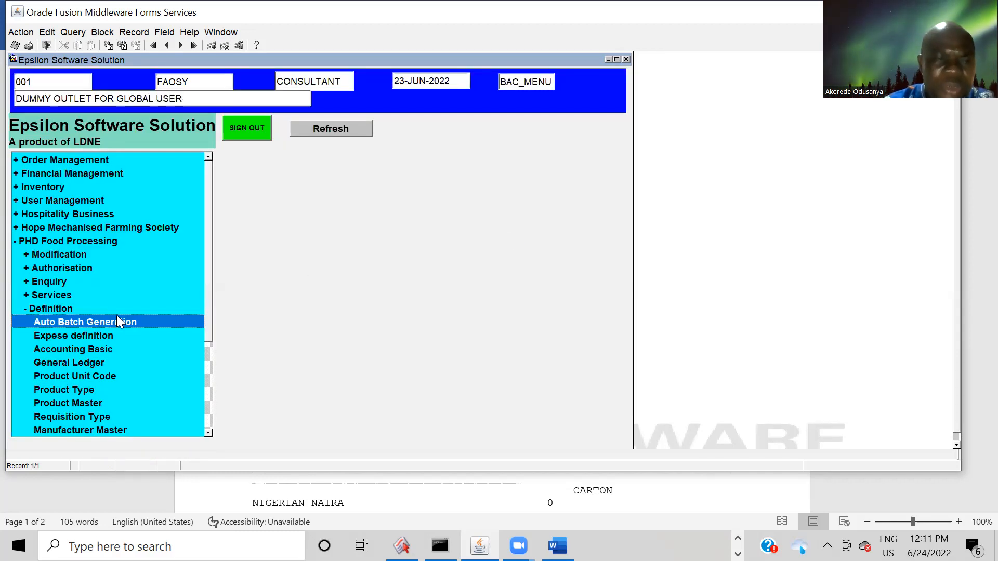
pyautogui.doubleClick(75, 322)
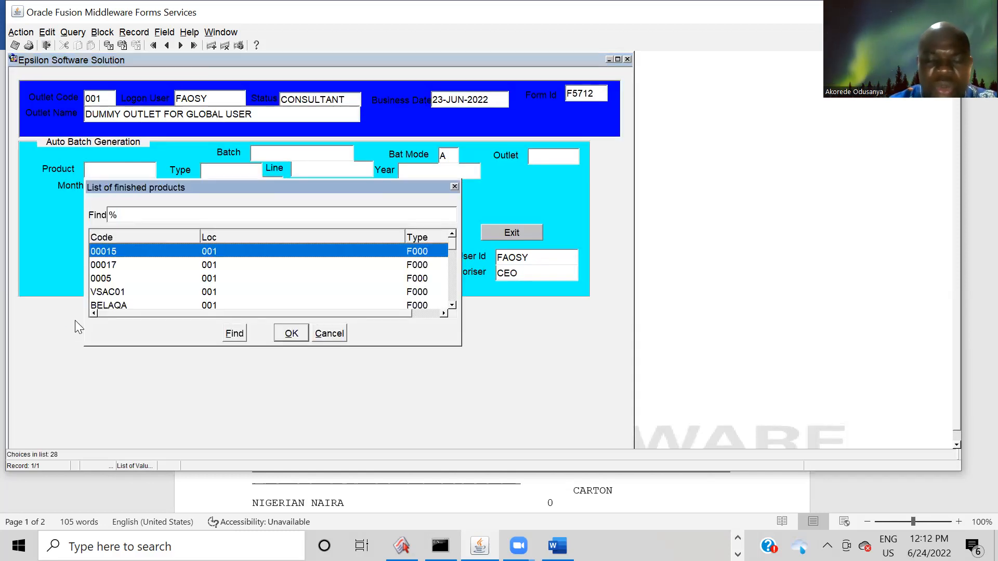
pyautogui.press('Down')
pyautogui.press('Down')
pyautogui.press('Down')
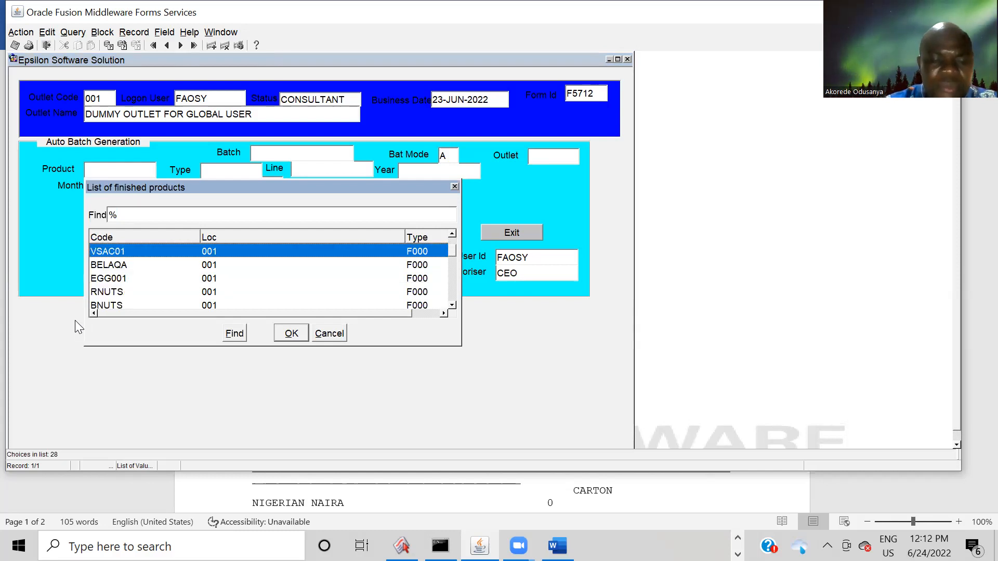
pyautogui.write('rNUTS')
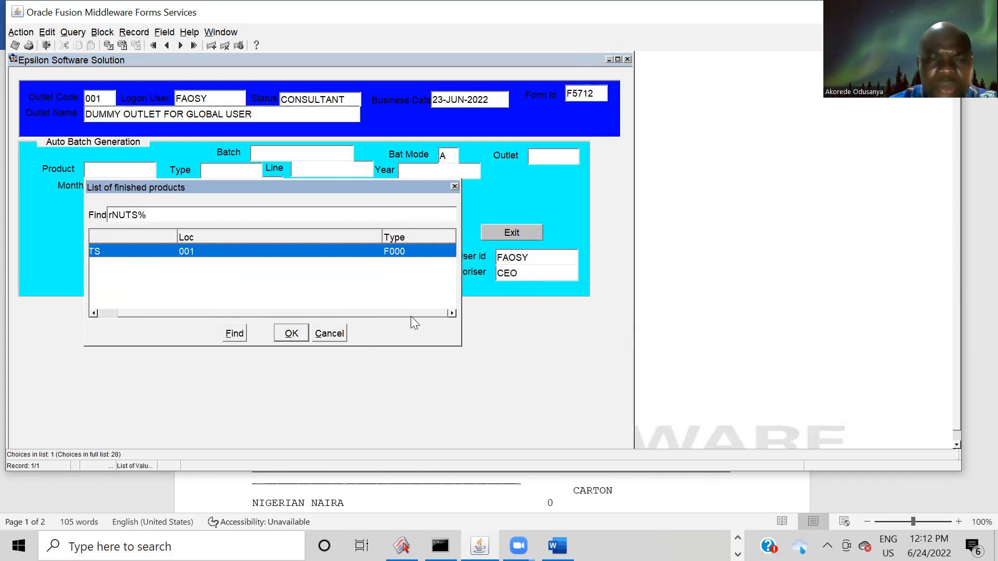
pyautogui.click(292, 337)
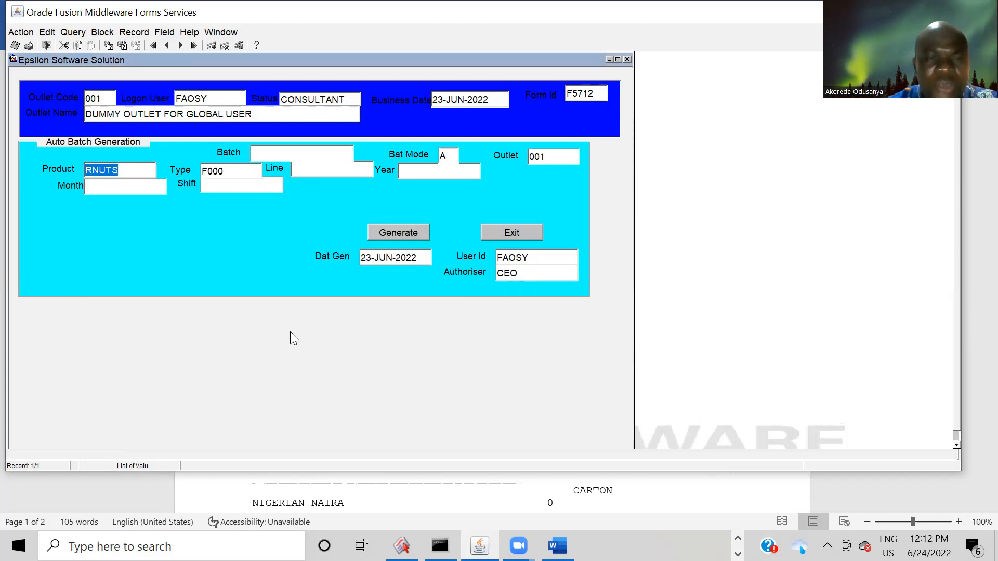
# - Enter Line 1, year 22, month 06 and Shift 1
pyautogui.press('Tab')
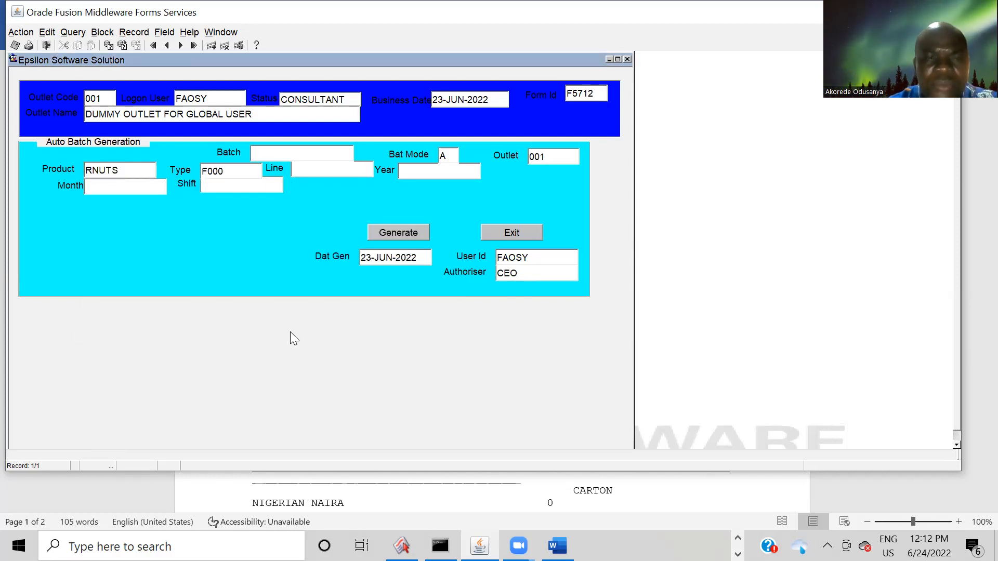
pyautogui.write('1')
pyautogui.press('Tab')
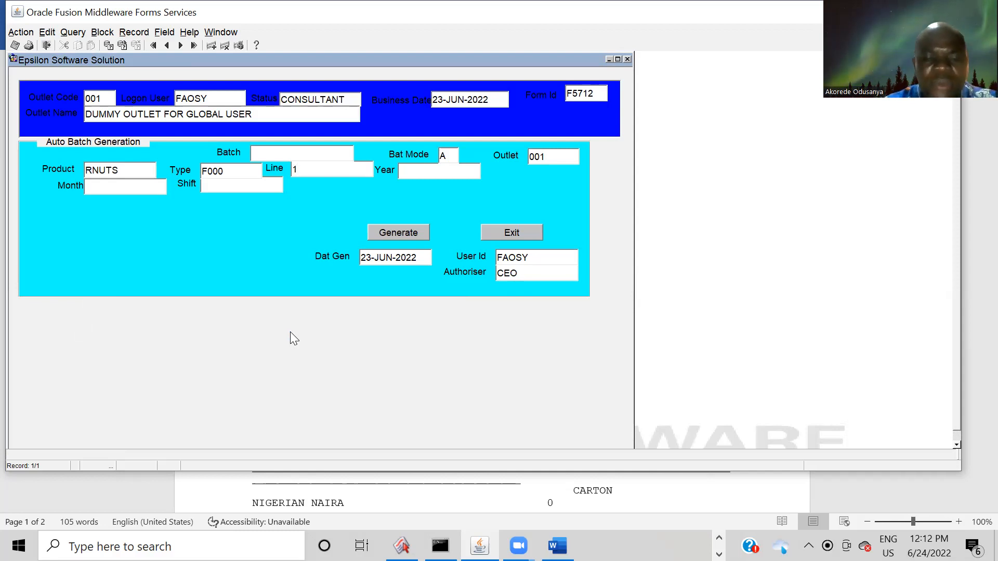
pyautogui.write('22')
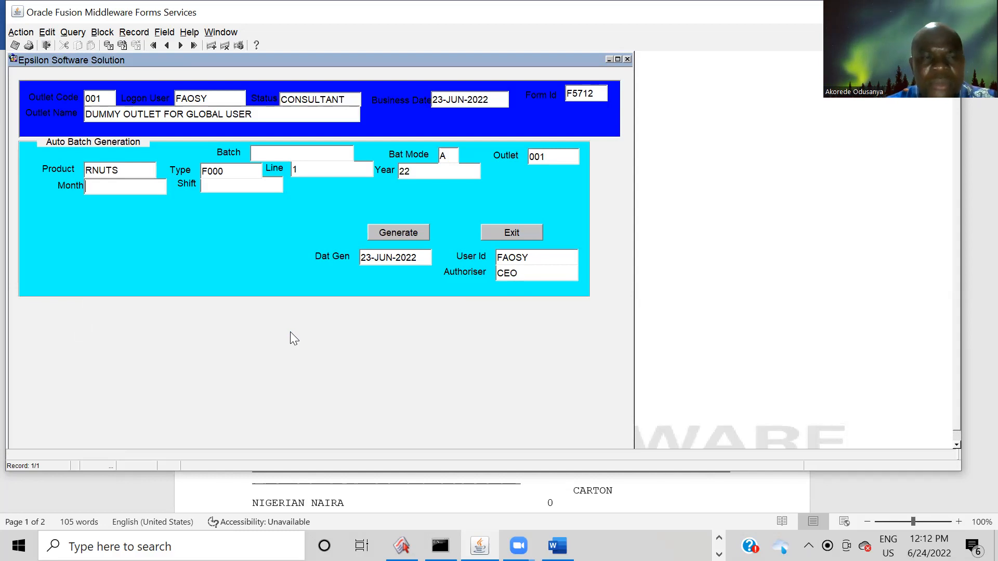
pyautogui.write('06')
pyautogui.press('Tab')
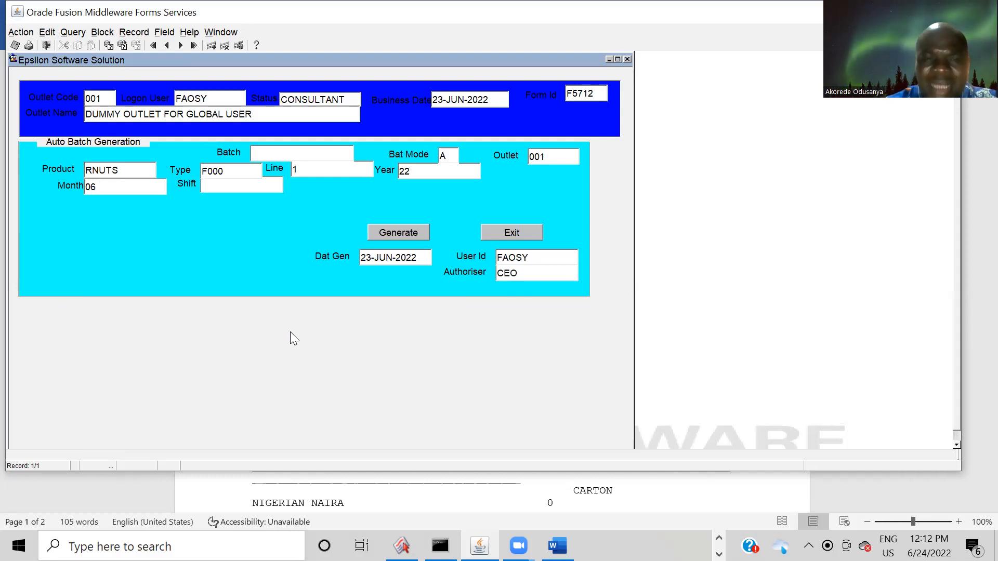
pyautogui.write('1')
pyautogui.press('Tab')
# - Generate and save the RNUTS batch, then go back to the Raw Material Requisition form
pyautogui.click(393, 231)
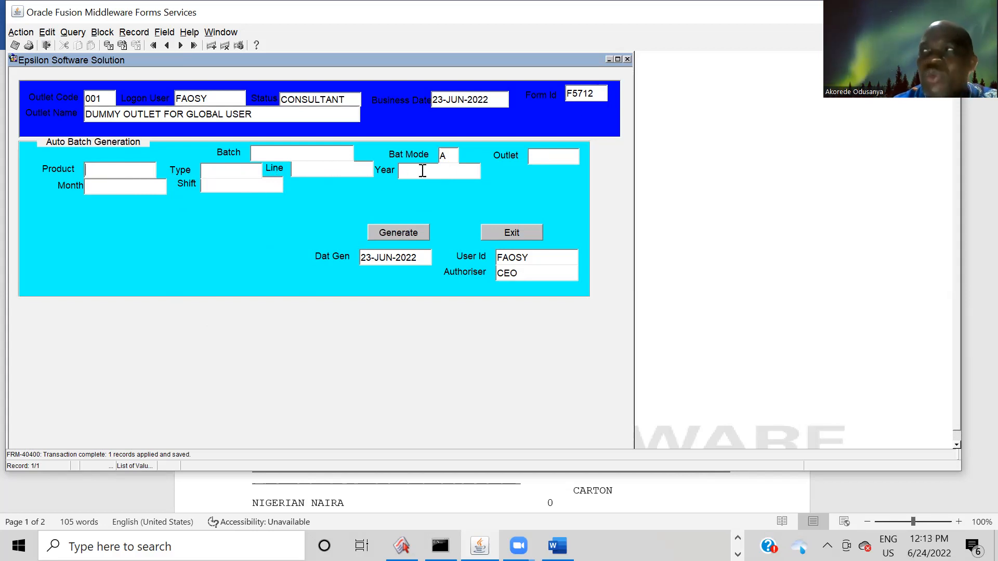
pyautogui.click(509, 231)
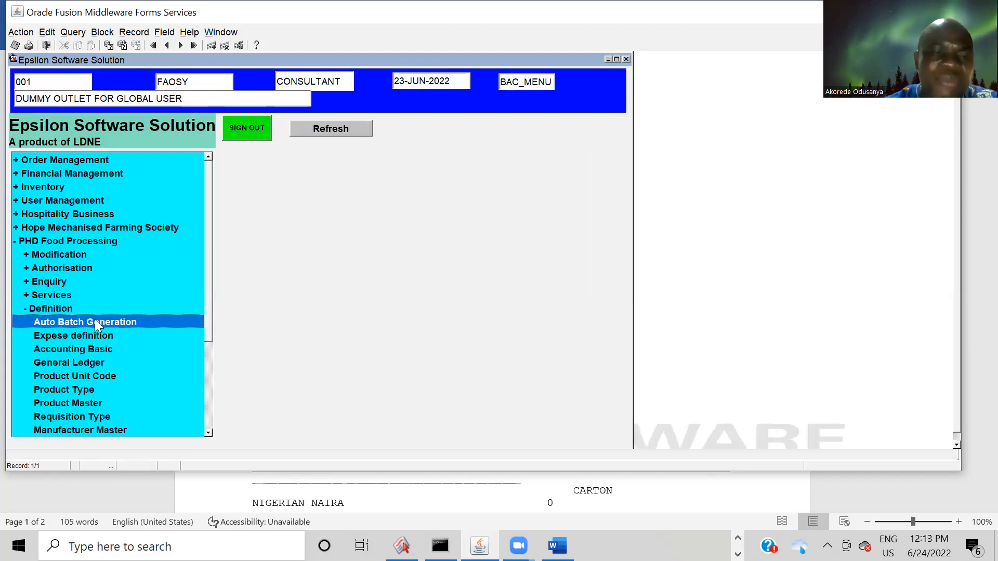
pyautogui.click(23, 309)
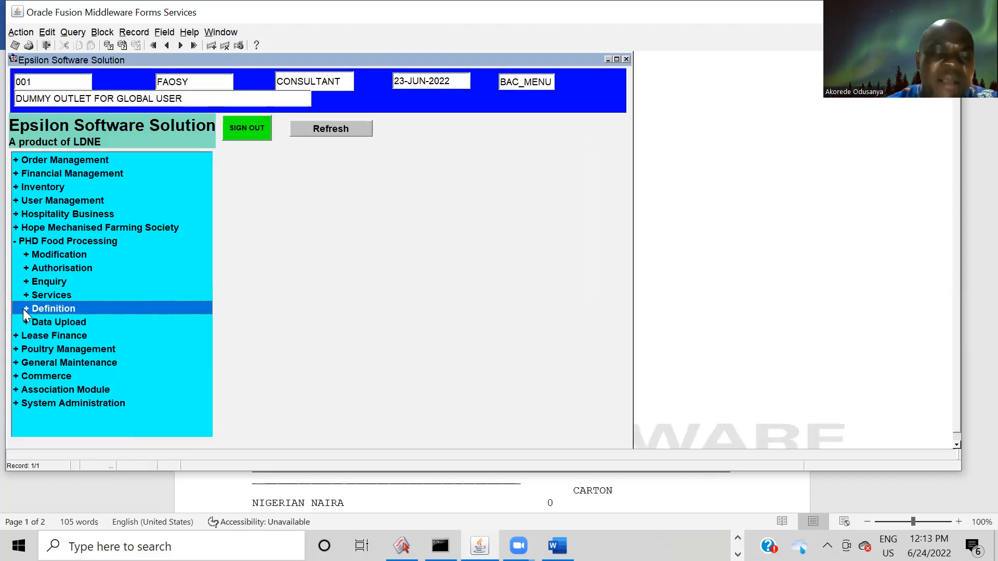
pyautogui.click(25, 295)
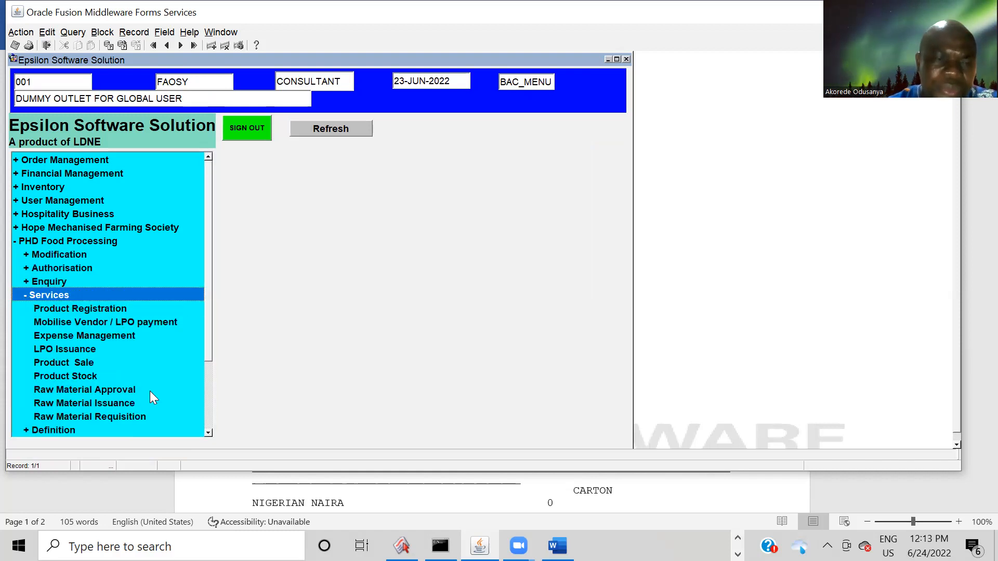
pyautogui.doubleClick(82, 416)
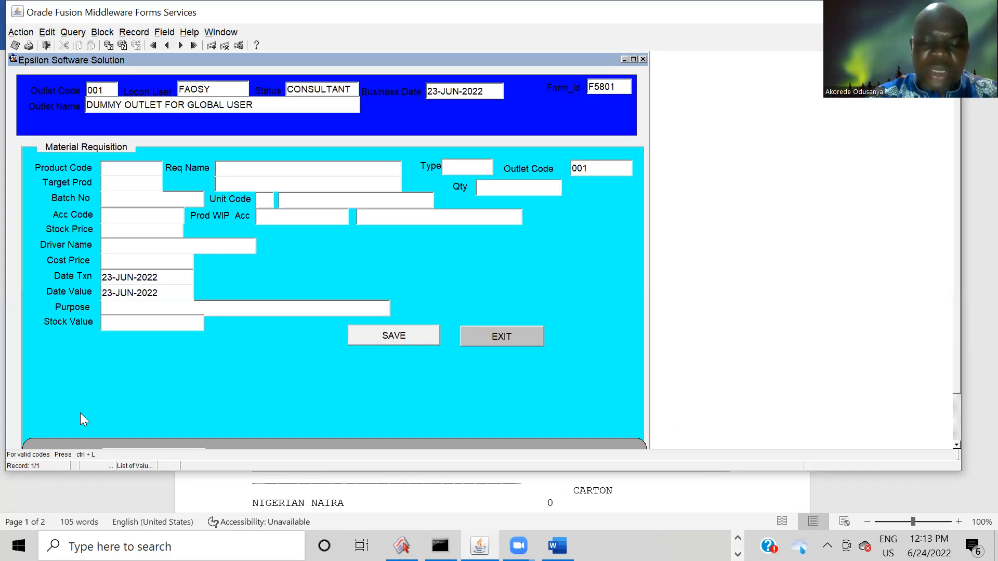
# - Set product RAW004 and target product RNUTS Roasted Nuts, then list RNUTS batch numbers
pyautogui.hotkey('ctrl', 'l')
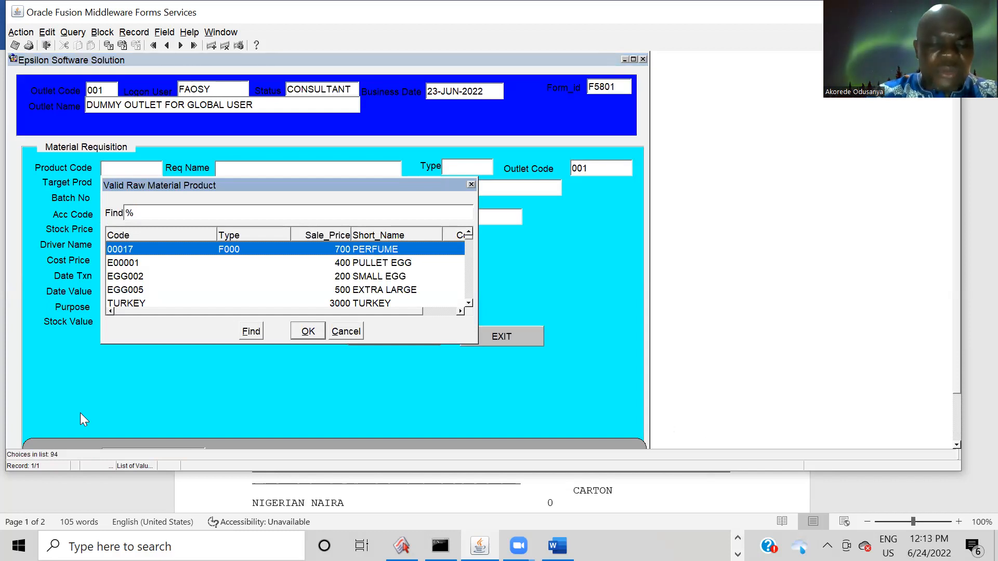
pyautogui.write('raW')
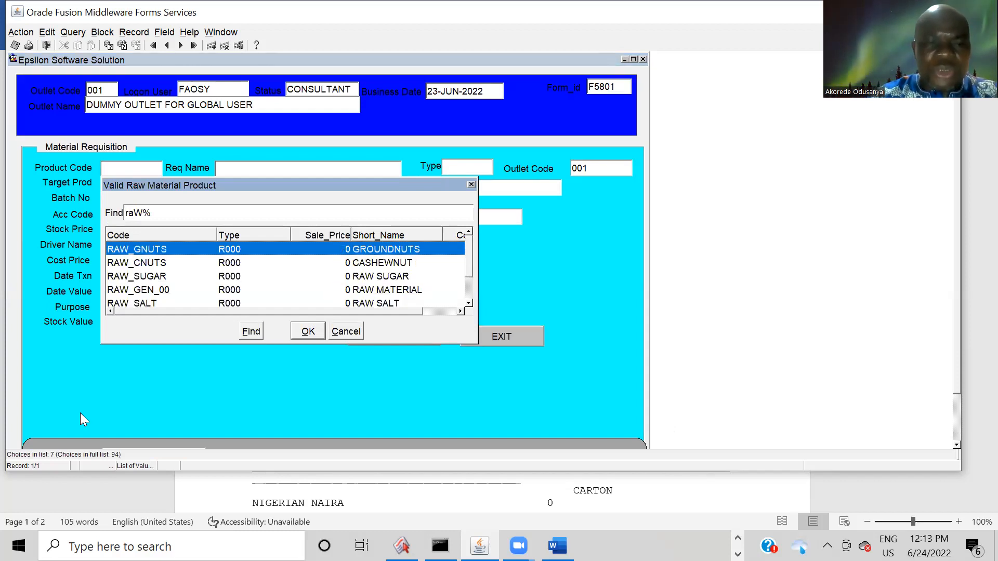
pyautogui.press('Down')
pyautogui.press('Down')
pyautogui.press('Down')
pyautogui.press('Down')
pyautogui.press('Down')
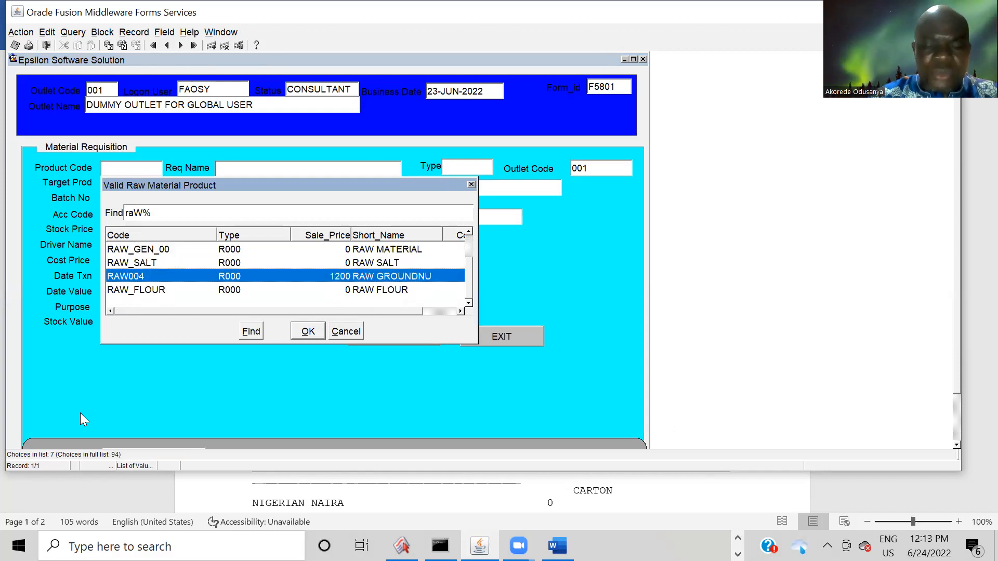
pyautogui.press('Return')
pyautogui.hotkey('ctrl', 'l')
pyautogui.write('rNUTS%')
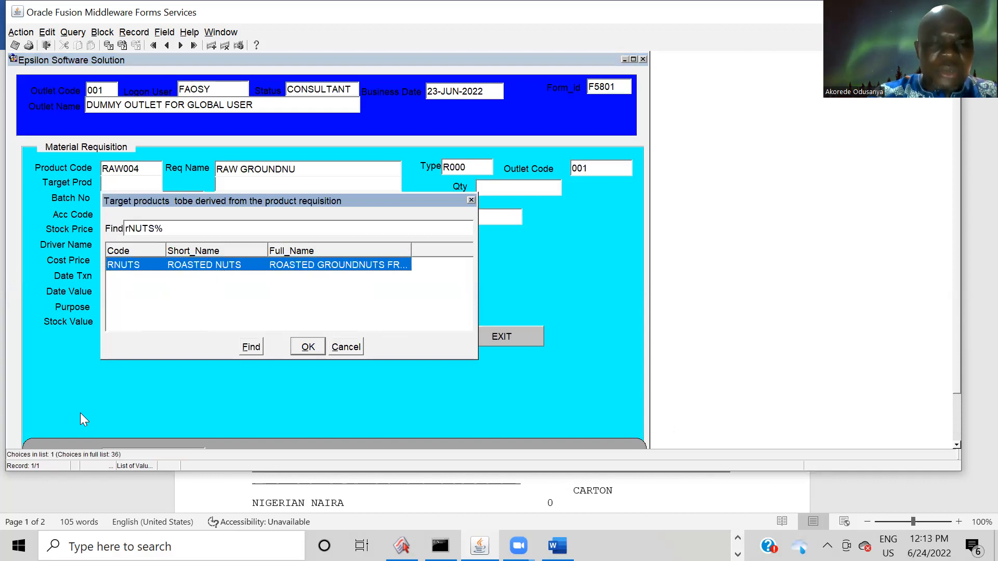
pyautogui.click(299, 351)
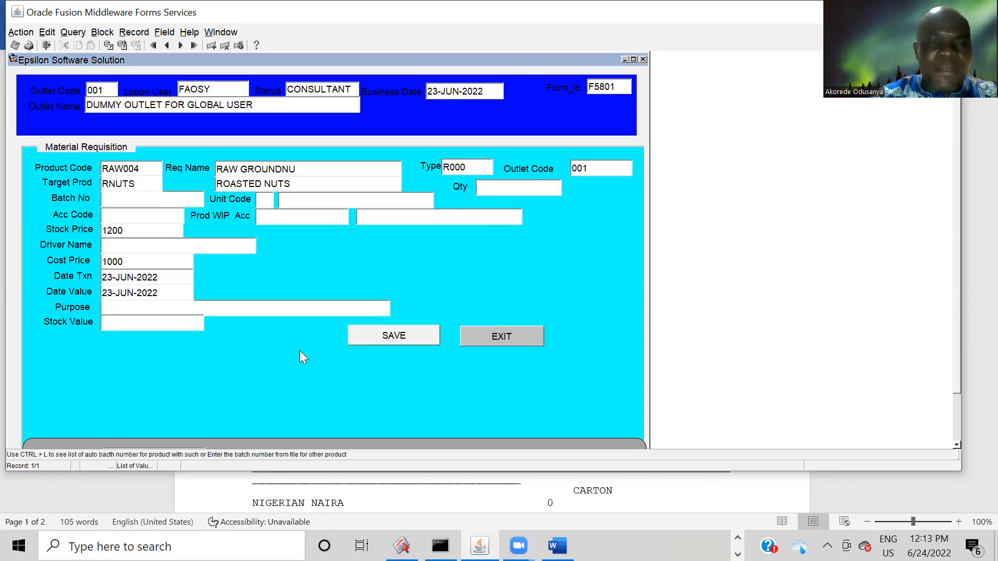
pyautogui.hotkey('ctrl', 'l')
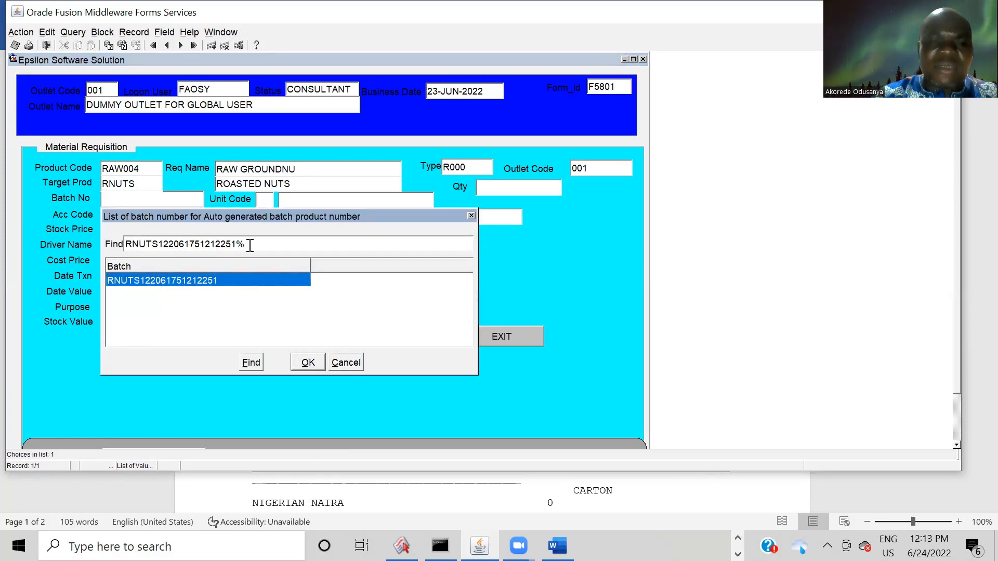
pyautogui.click(306, 363)
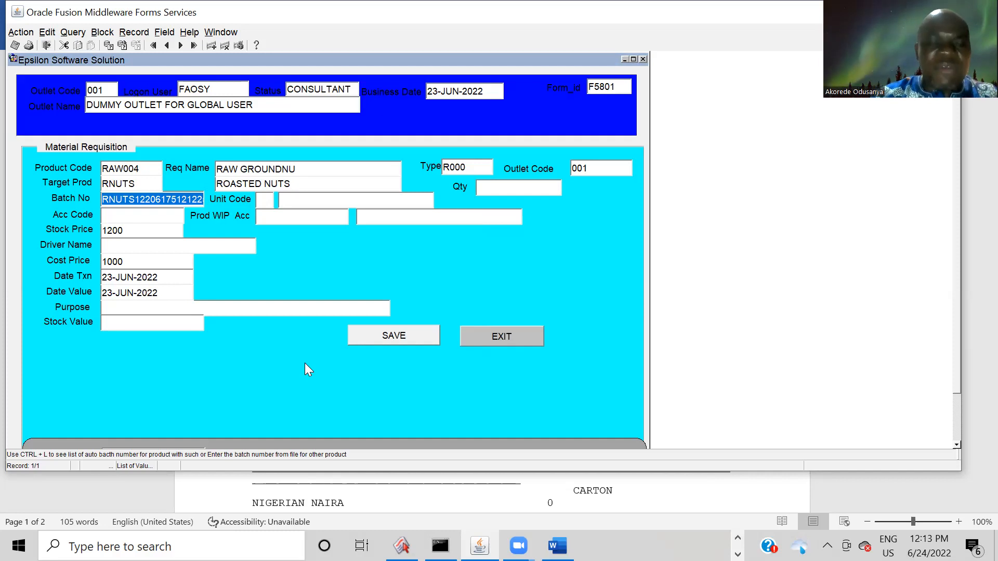
pyautogui.press('Tab')
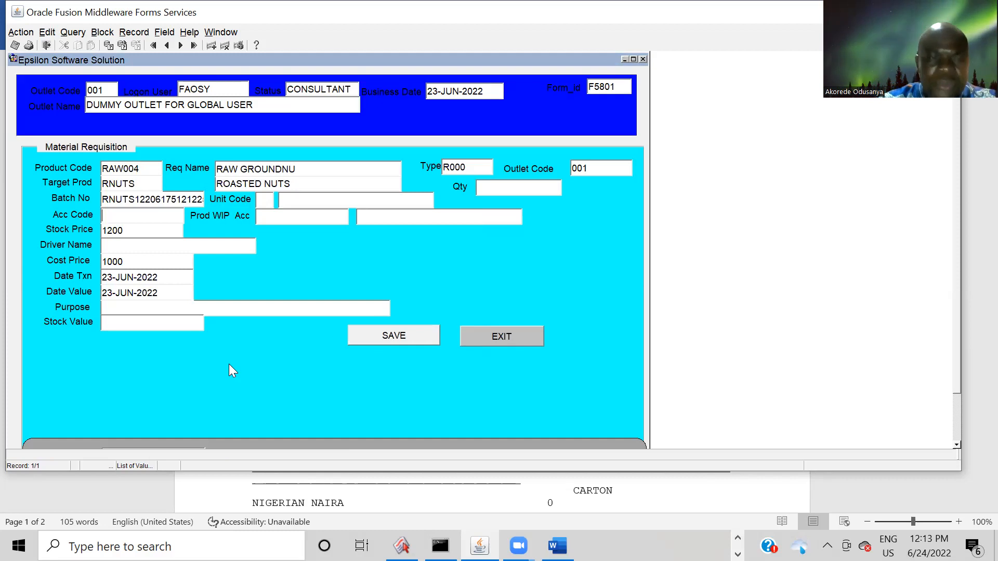
pyautogui.doubleClick(110, 220)
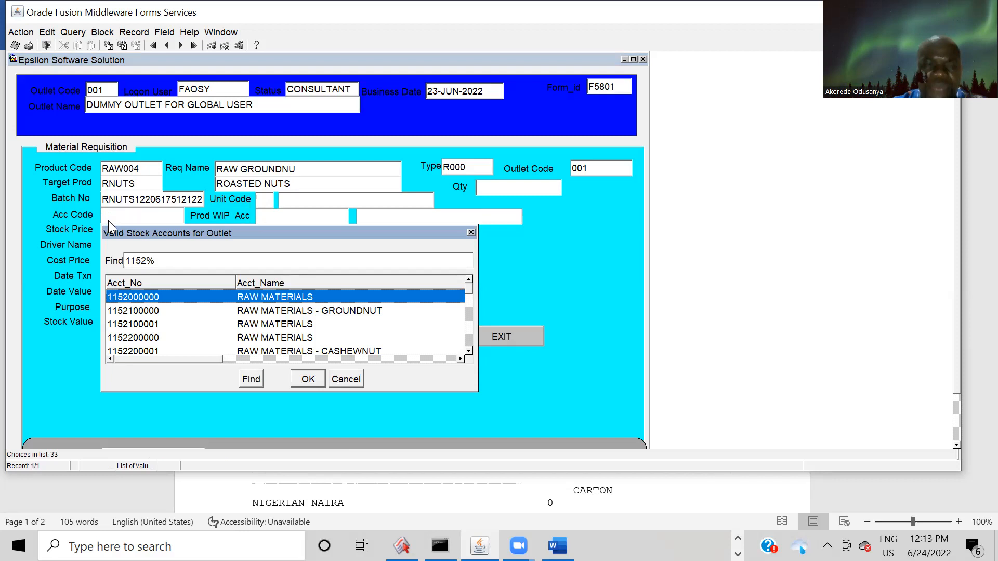
pyautogui.press('Down')
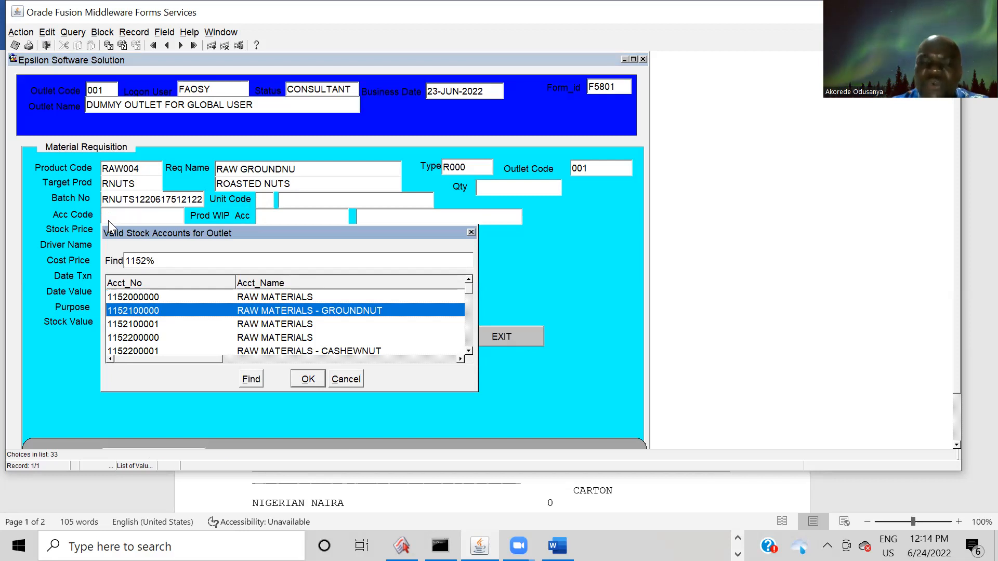
pyautogui.press('Return')
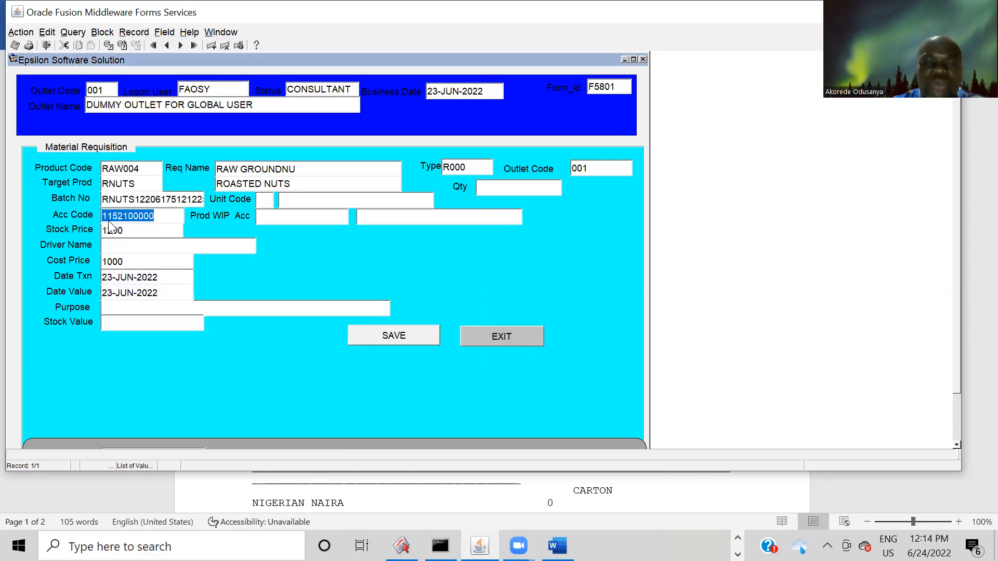
pyautogui.press('Tab')
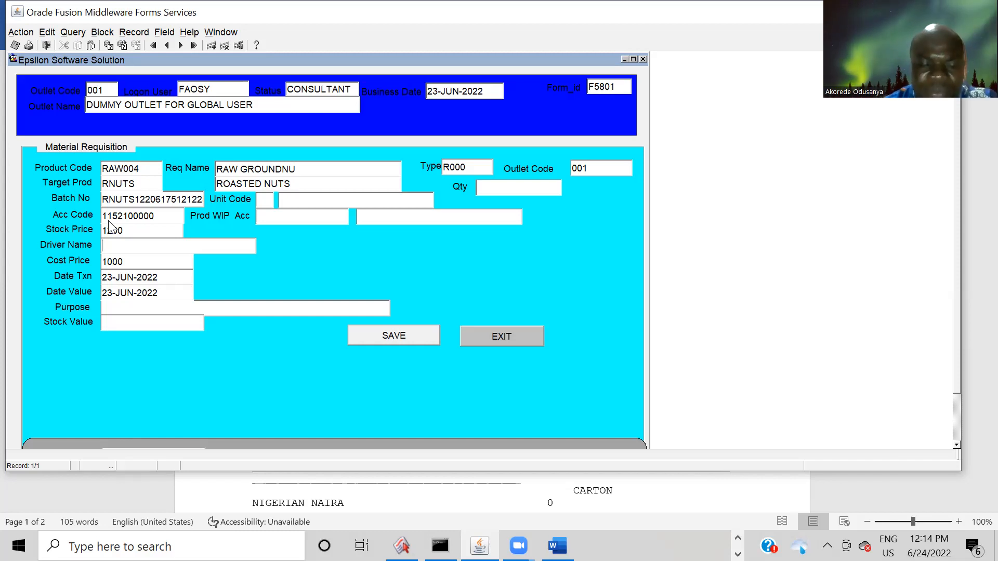
pyautogui.write('ADESEGUN')
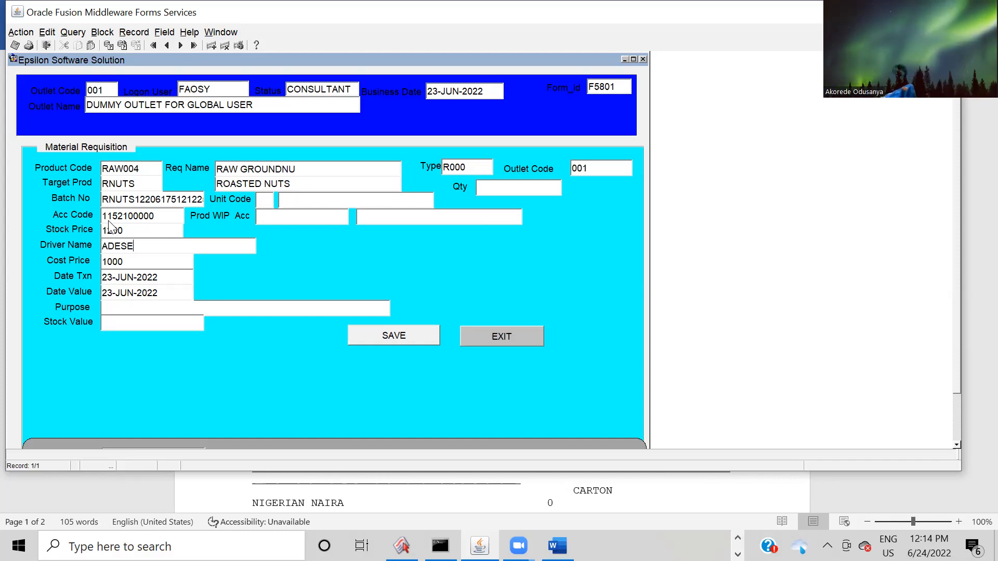
pyautogui.press('Tab')
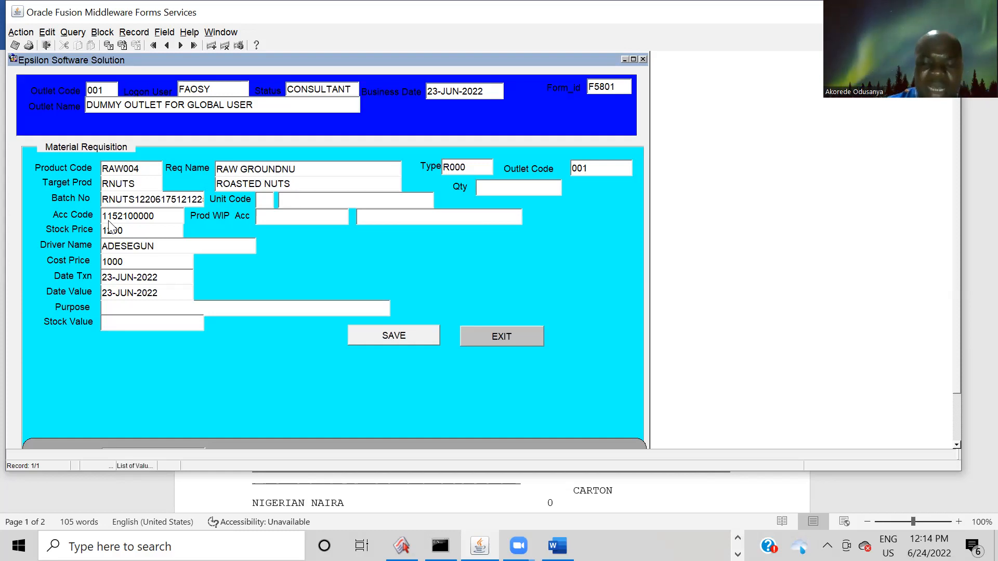
pyautogui.hotkey('ctrl', 'l')
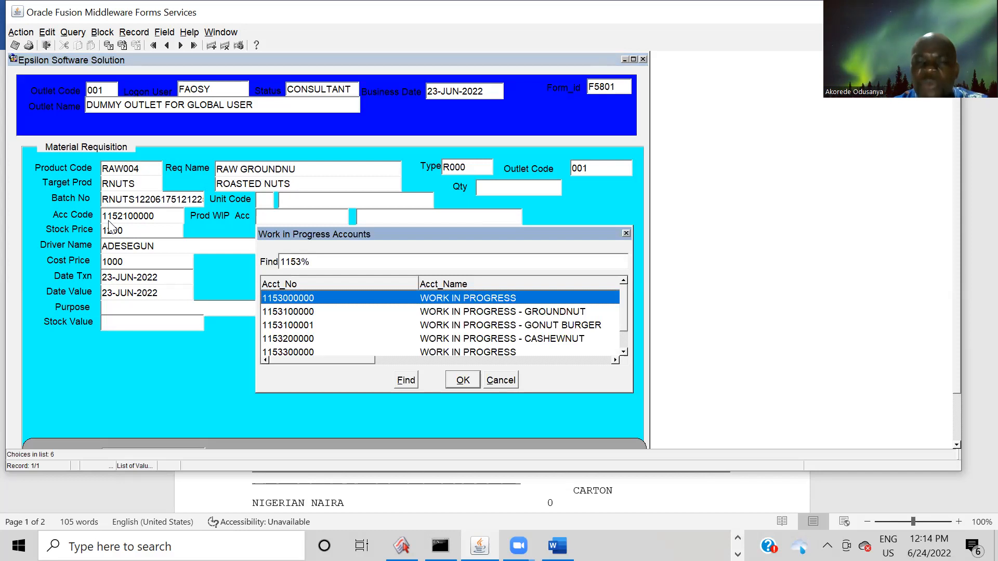
pyautogui.press('Down')
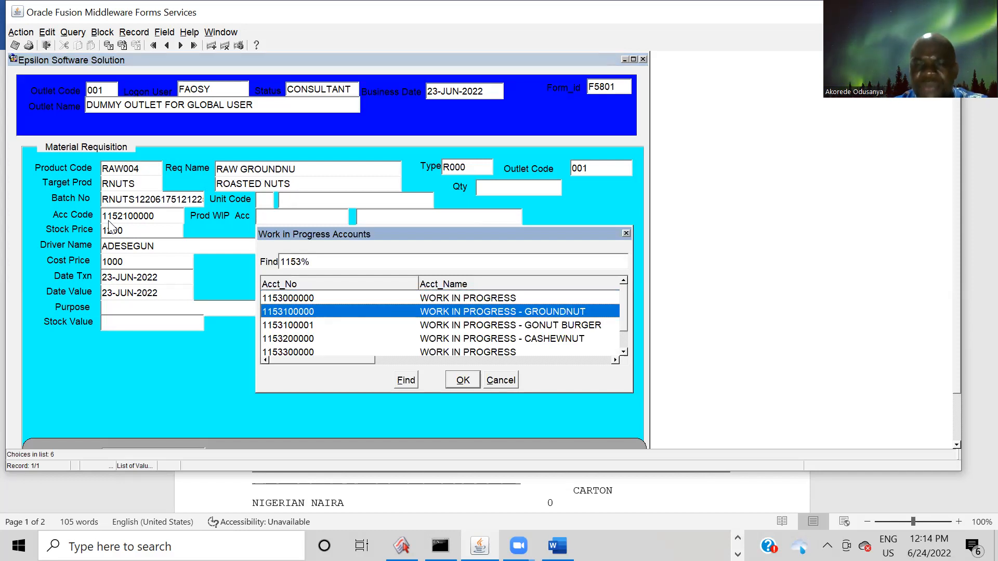
pyautogui.press('Return')
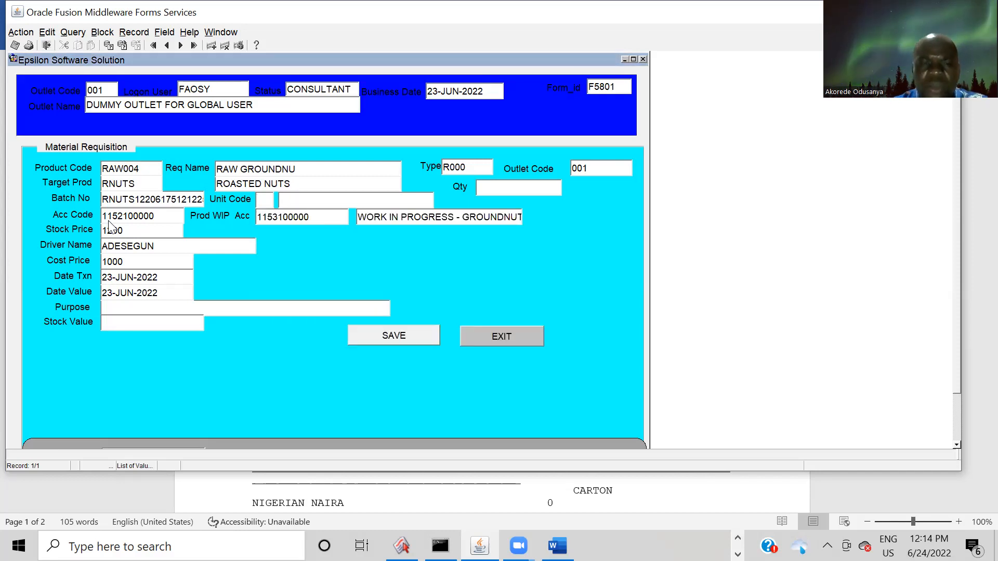
# - Choose K, KILOGRAM from the unit code list
pyautogui.hotkey('ctrl', 'l')
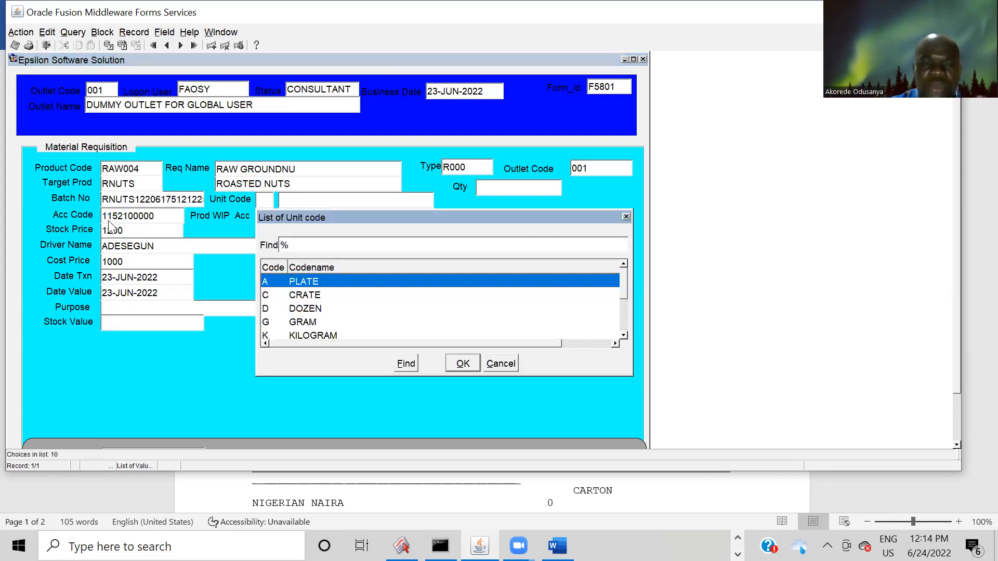
pyautogui.press('Down')
pyautogui.press('Down')
pyautogui.press('Down')
pyautogui.press('Down')
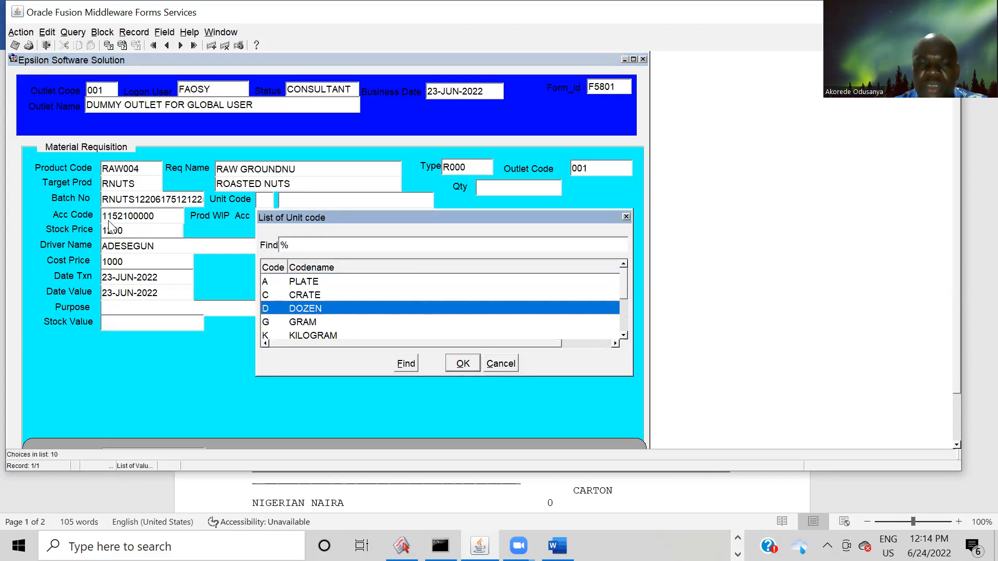
pyautogui.press('Return')
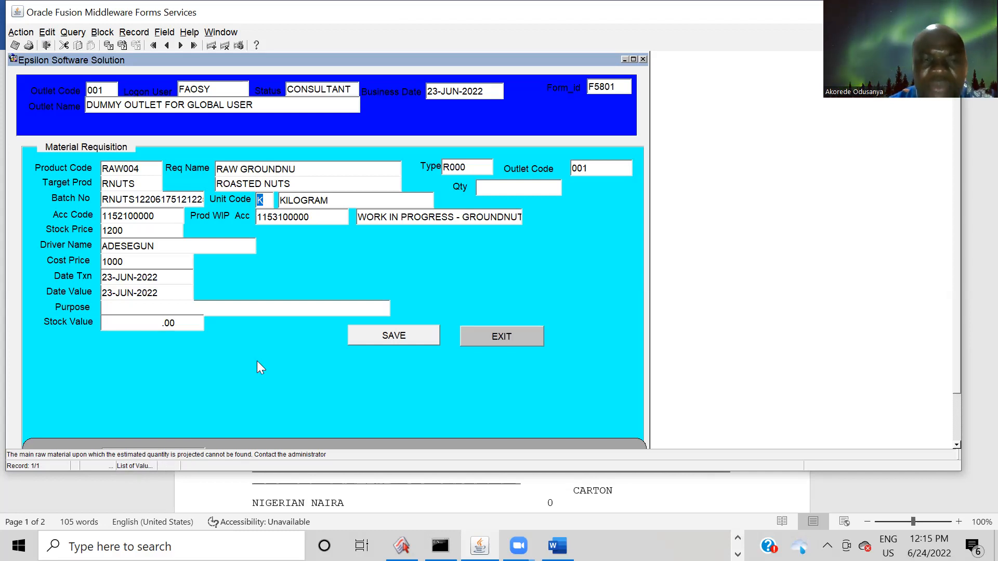
# - Re-enter unit code K, then switch the unit code to GRAM
pyautogui.click(265, 199)
pyautogui.press('BackSpace')
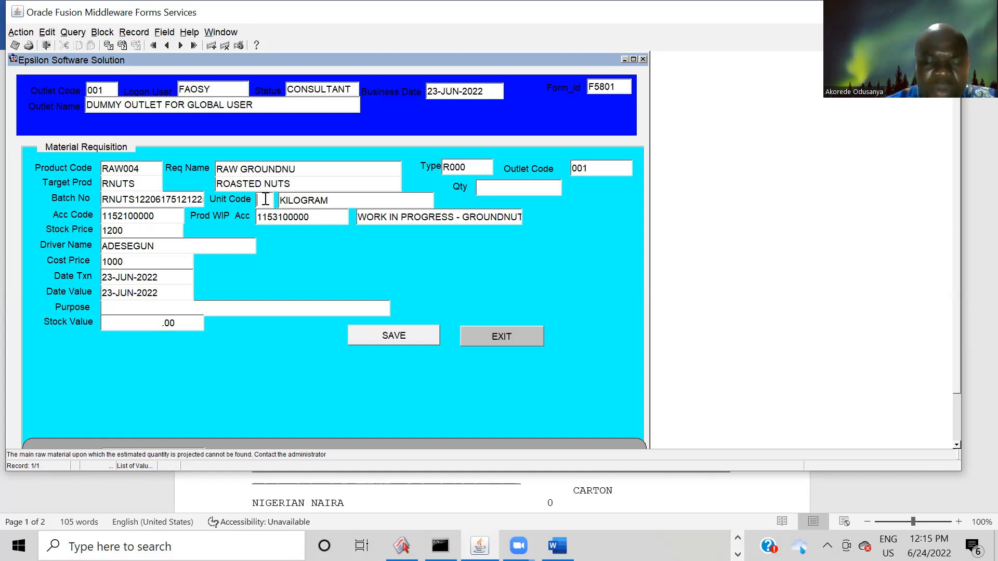
pyautogui.write('K')
pyautogui.press('Tab')
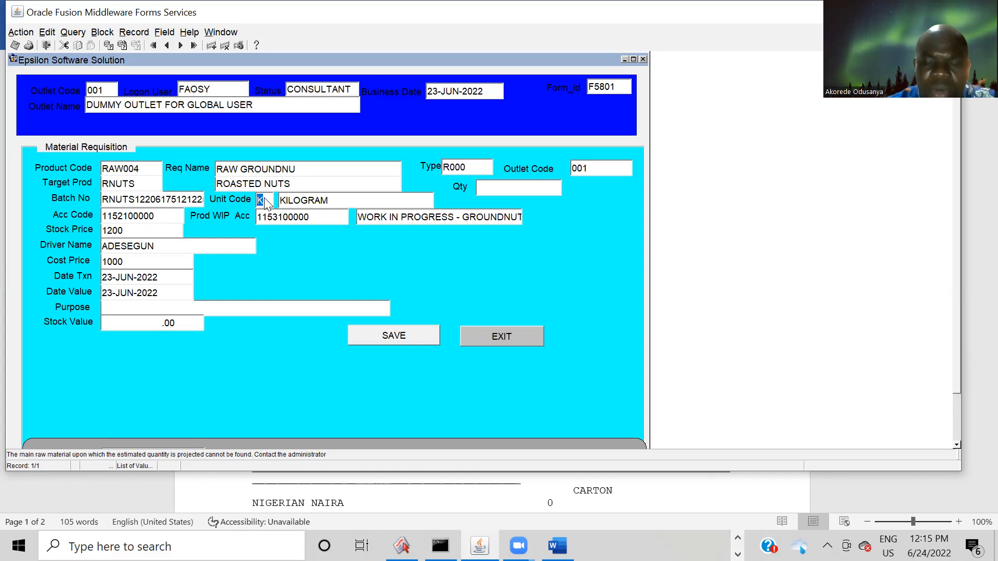
pyautogui.press('BackSpace')
pyautogui.press('F9')
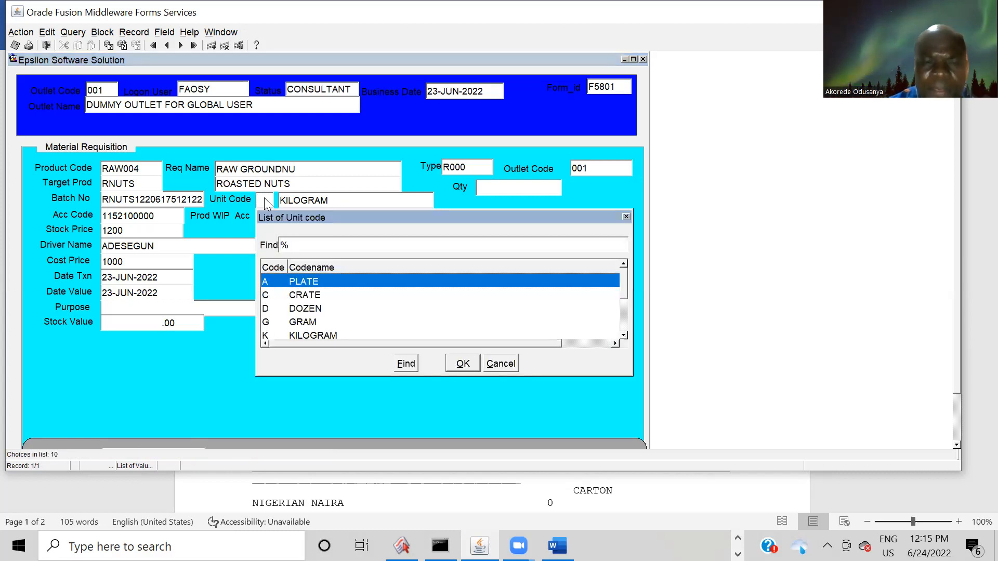
pyautogui.press('Down')
pyautogui.press('Down')
pyautogui.press('Down')
pyautogui.press('Down')
pyautogui.press('Down')
pyautogui.press('Down')
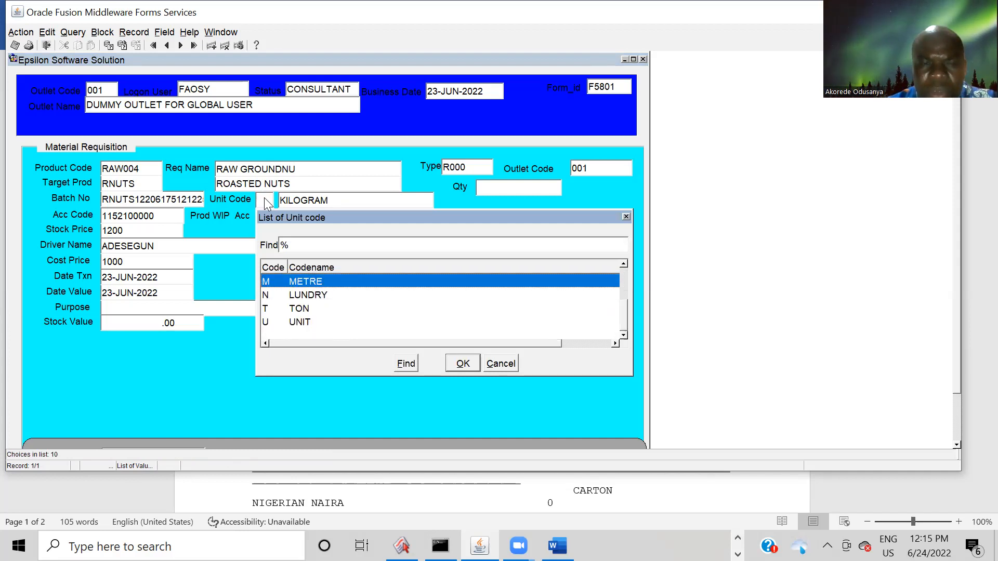
pyautogui.press('Up')
pyautogui.press('Down')
pyautogui.press('Up')
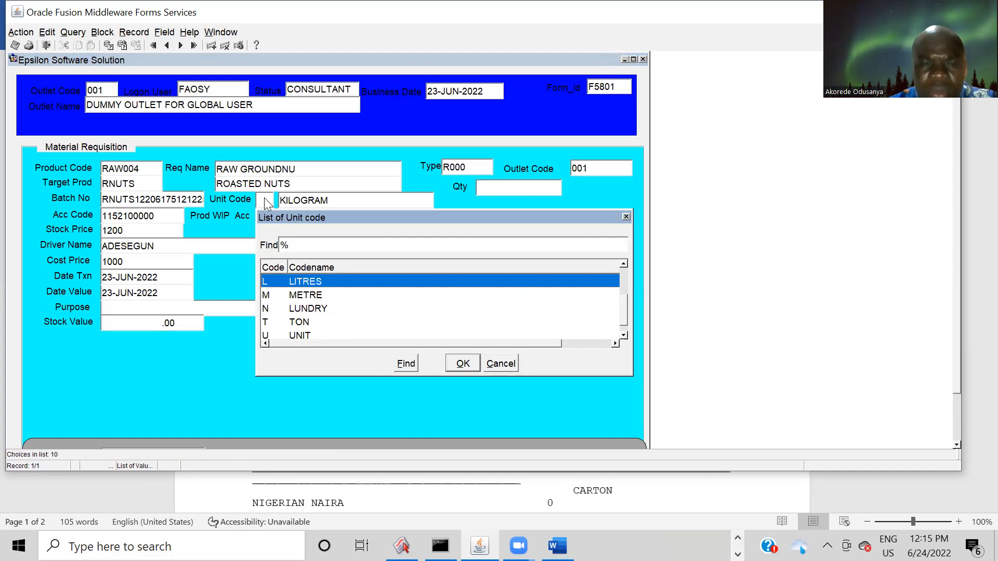
pyautogui.press('Up')
pyautogui.press('Up')
pyautogui.press('Down')
pyautogui.press('Up')
pyautogui.press('Return')
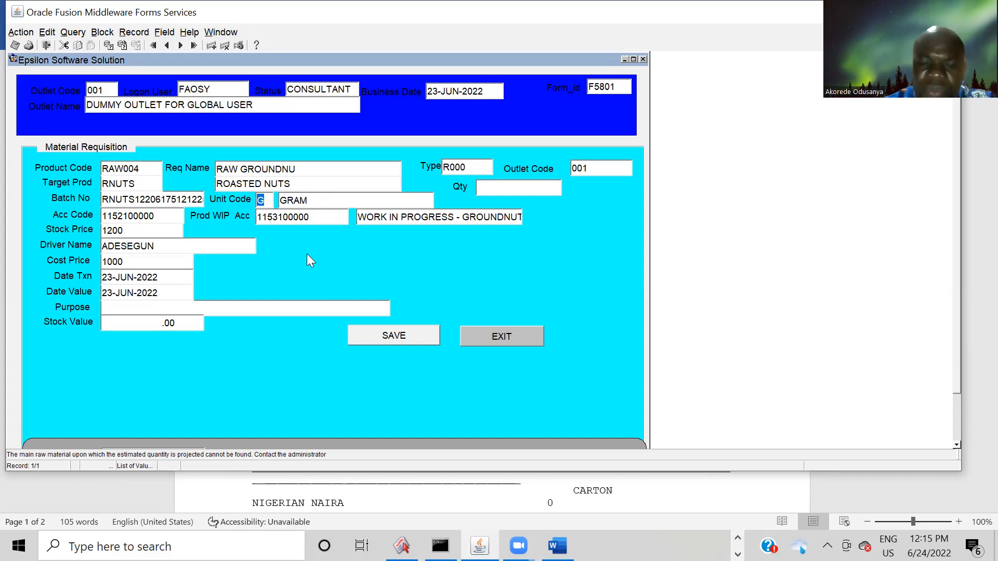
# - Check the keyboard shortcut list, then set the unit code back to KILOGRAM
pyautogui.hotkey('ctrl', 'k')
pyautogui.press('Return')
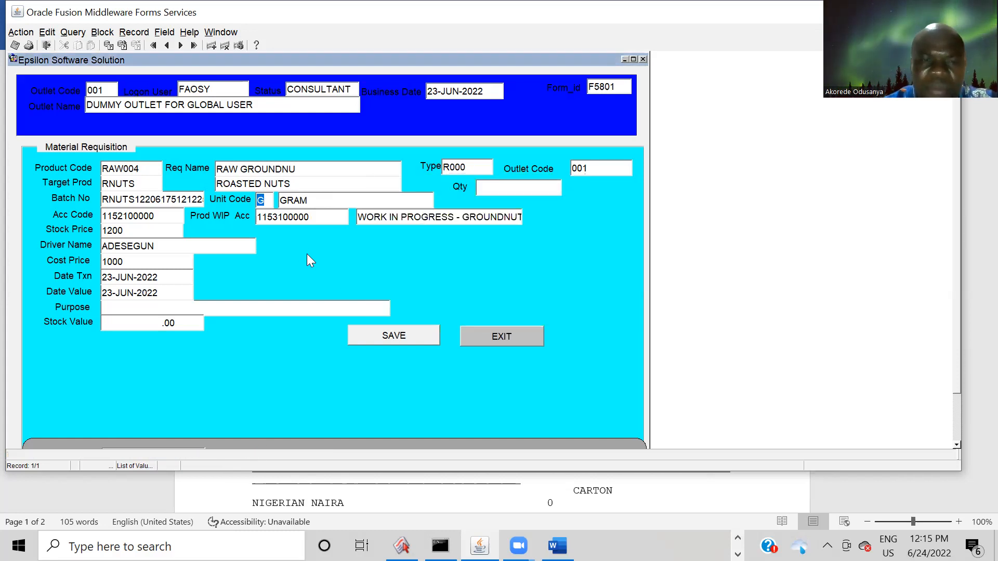
pyautogui.press('F9')
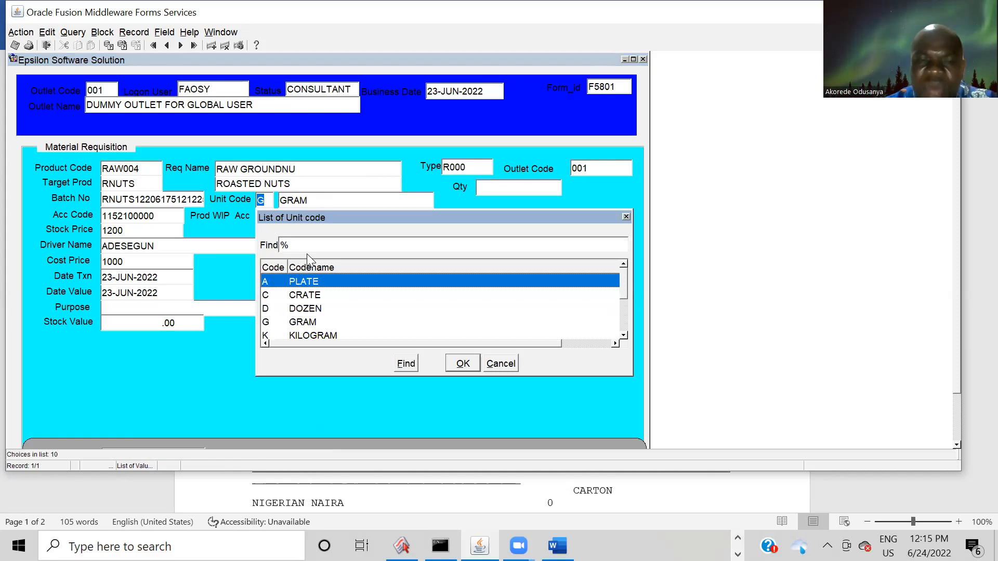
pyautogui.press('Down')
pyautogui.press('Down')
pyautogui.press('Down')
pyautogui.press('Down')
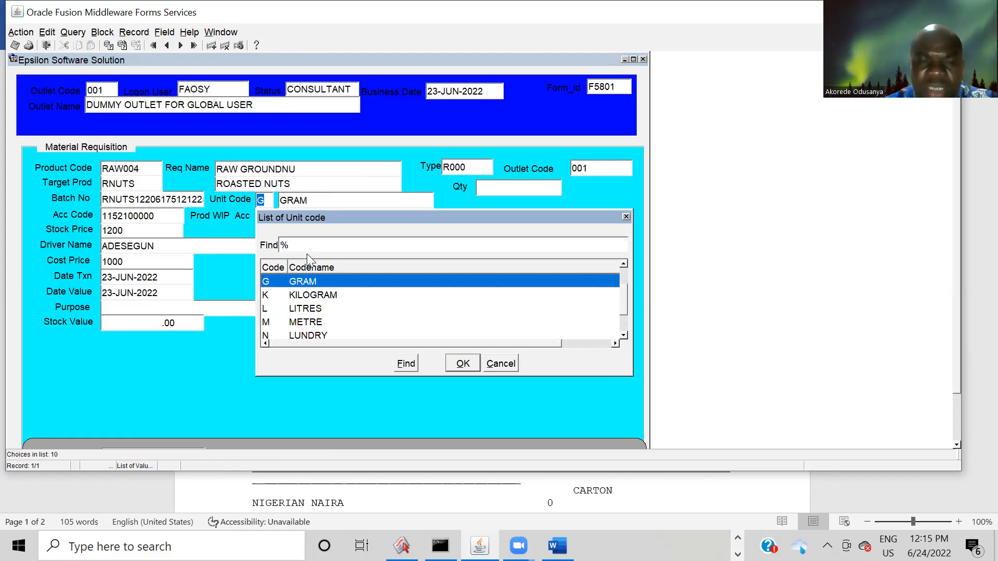
pyautogui.press('Return')
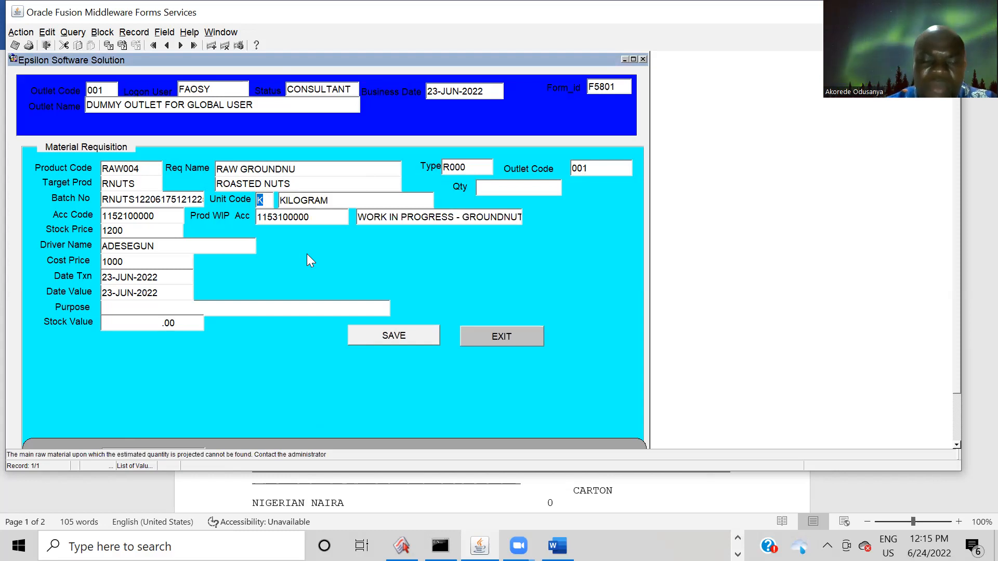
# - Try unit code U (UNIT), then type K as the unit code
pyautogui.press('BackSpace')
pyautogui.write('U')
pyautogui.press('Return')
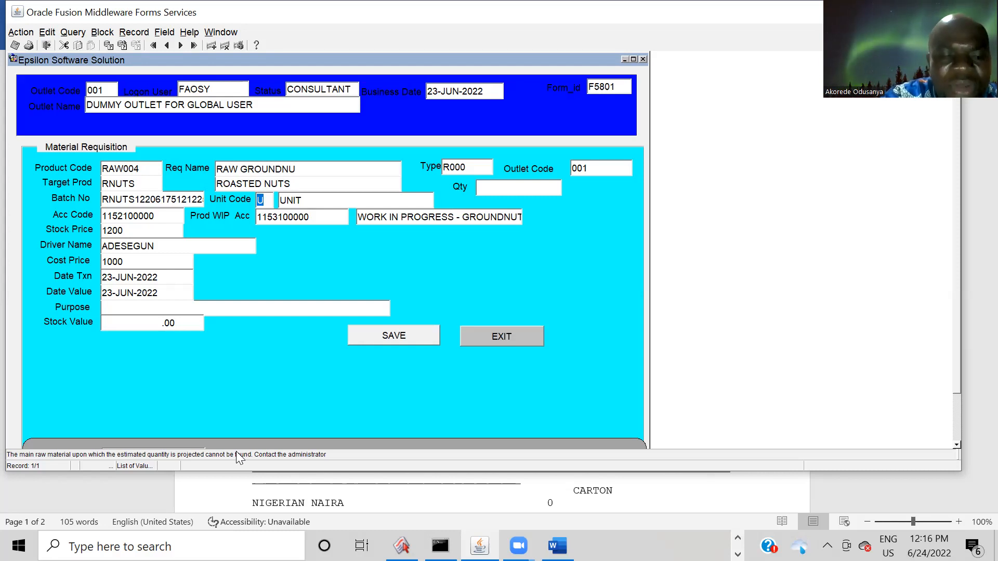
pyautogui.write('K')
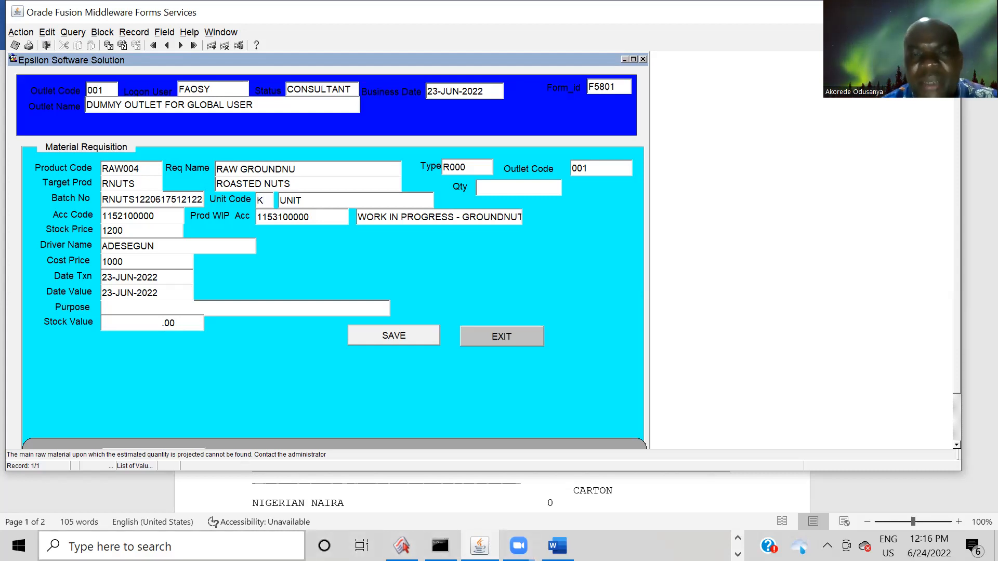
# - Exit the Material Requisition form back to the PHD Food Processing main menu
pyautogui.click(512, 337)
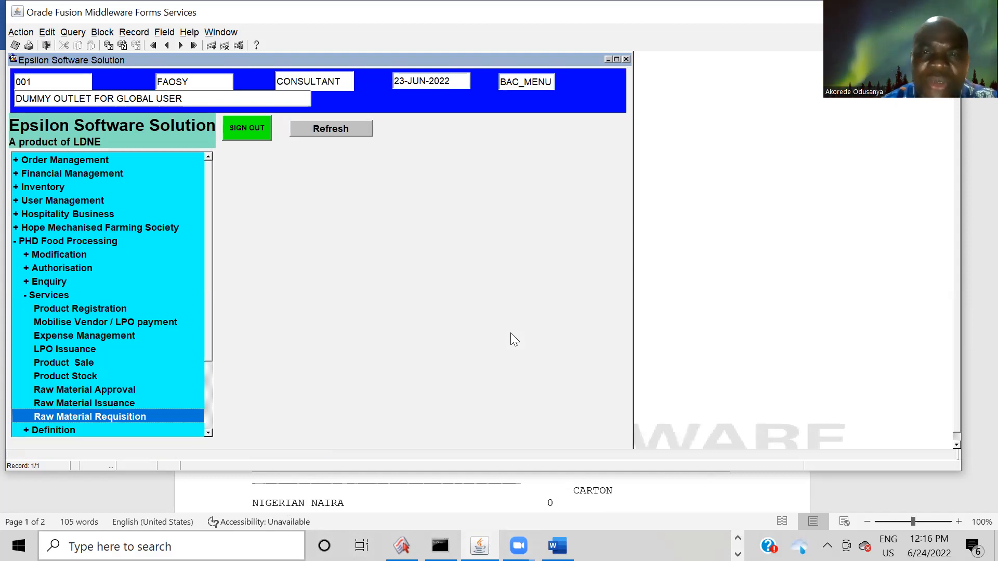
pyautogui.click(504, 26)
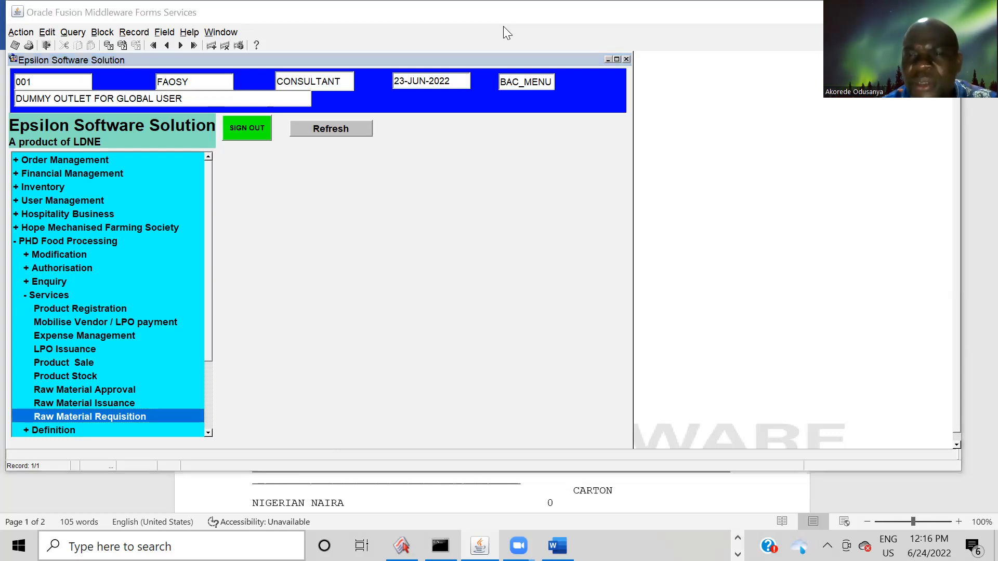